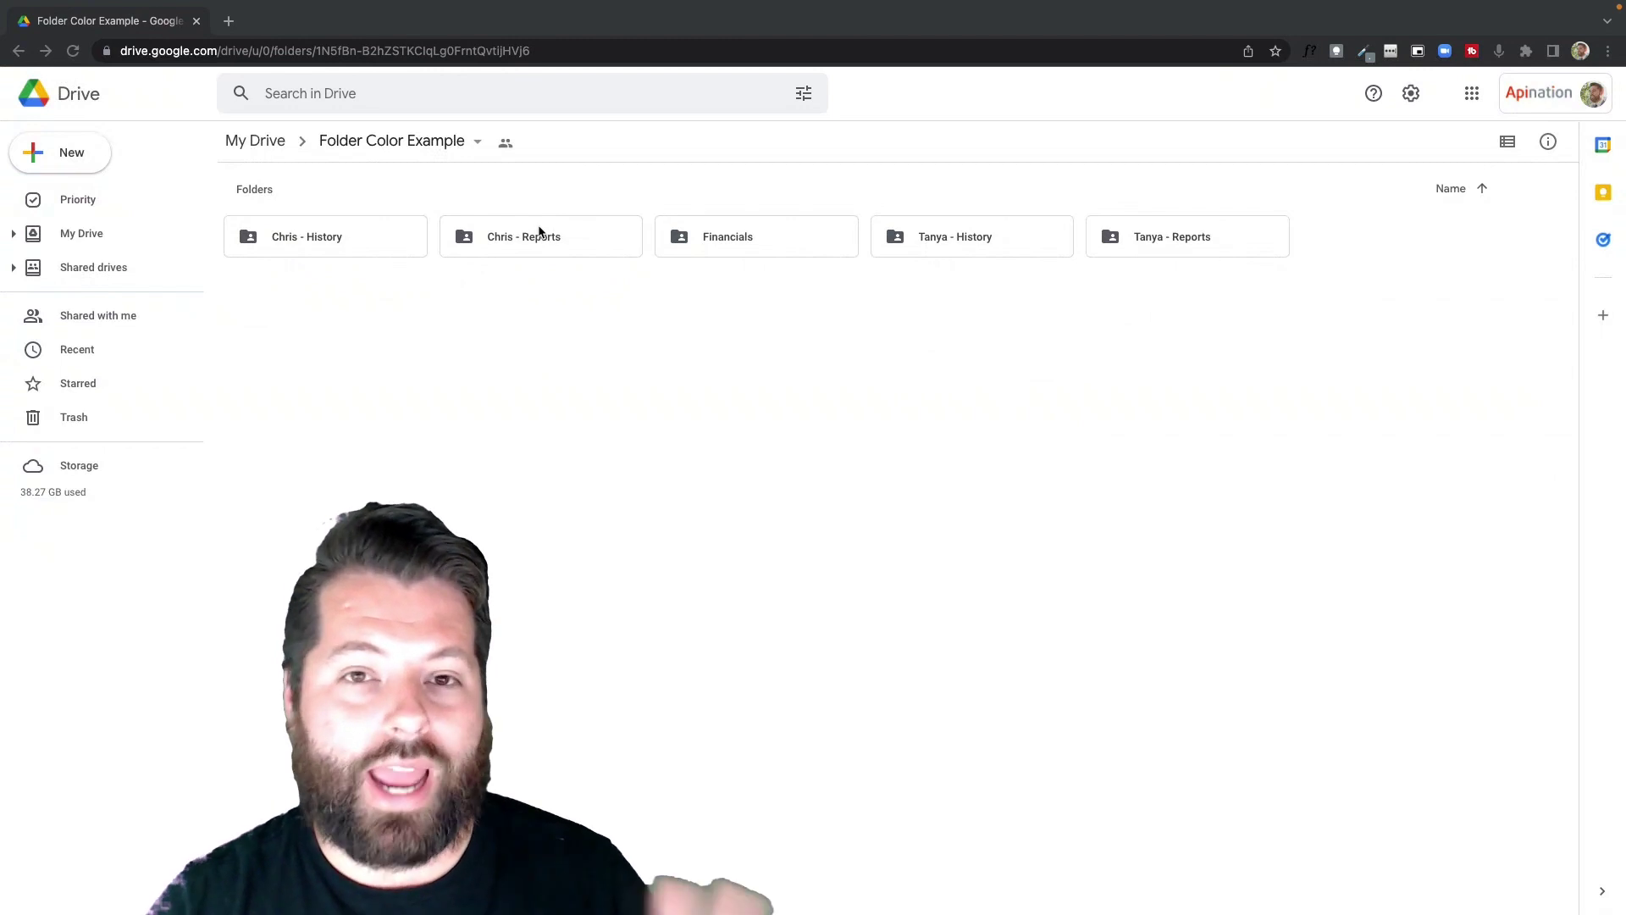
# Color the Chris - History and Chris - Reports folders red.
pyautogui.rightClick(330, 242)
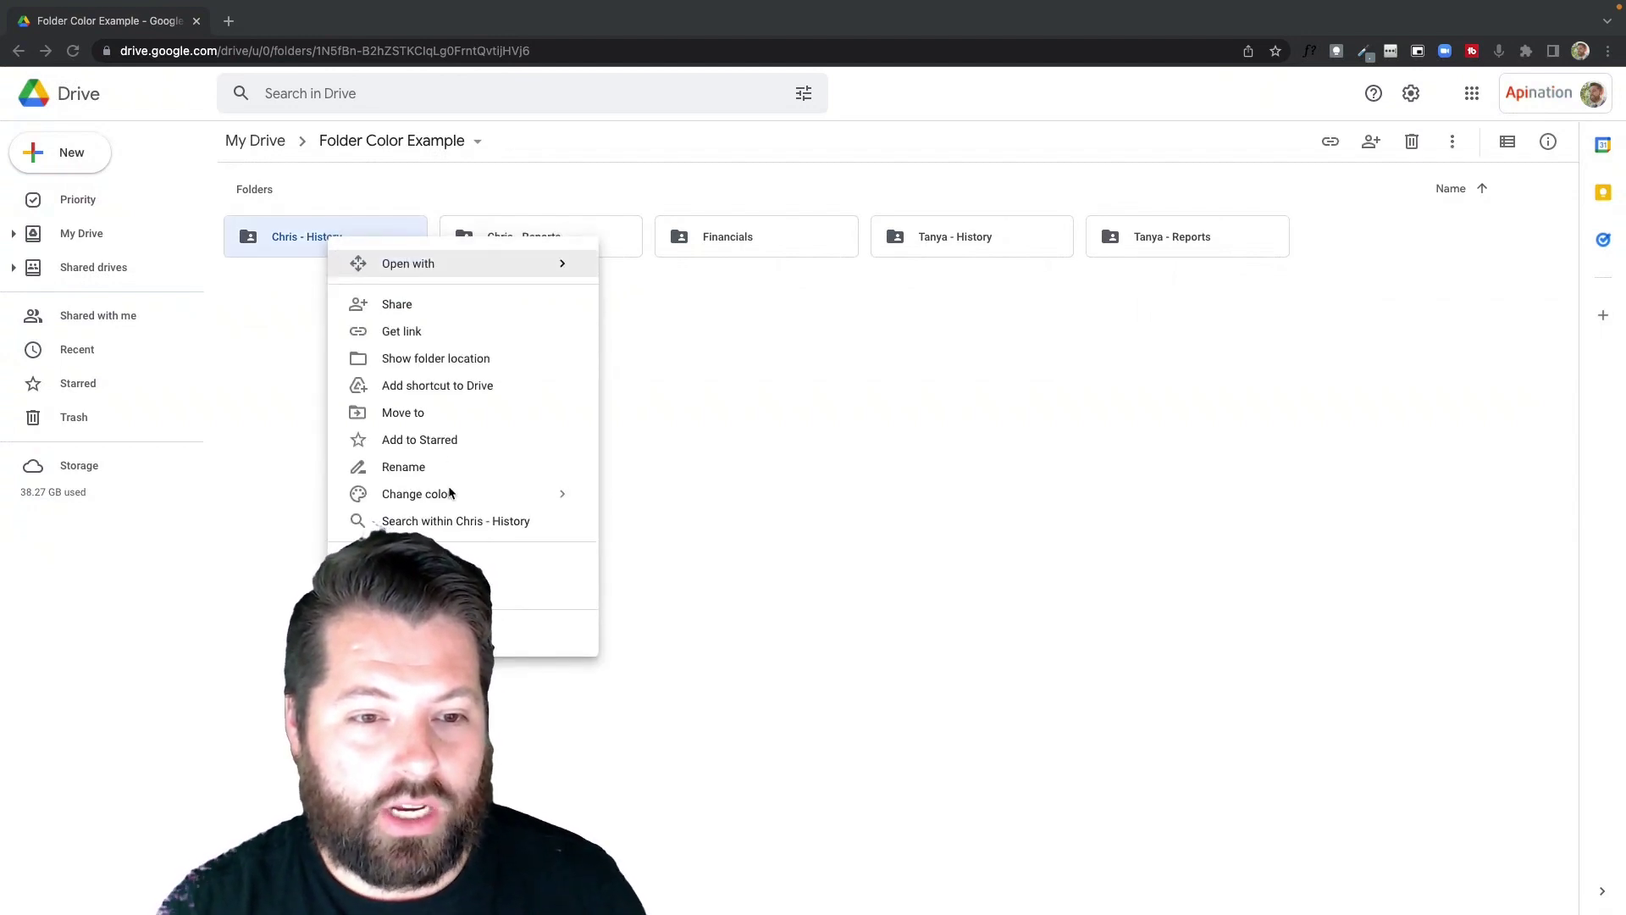
pyautogui.moveTo(447, 500)
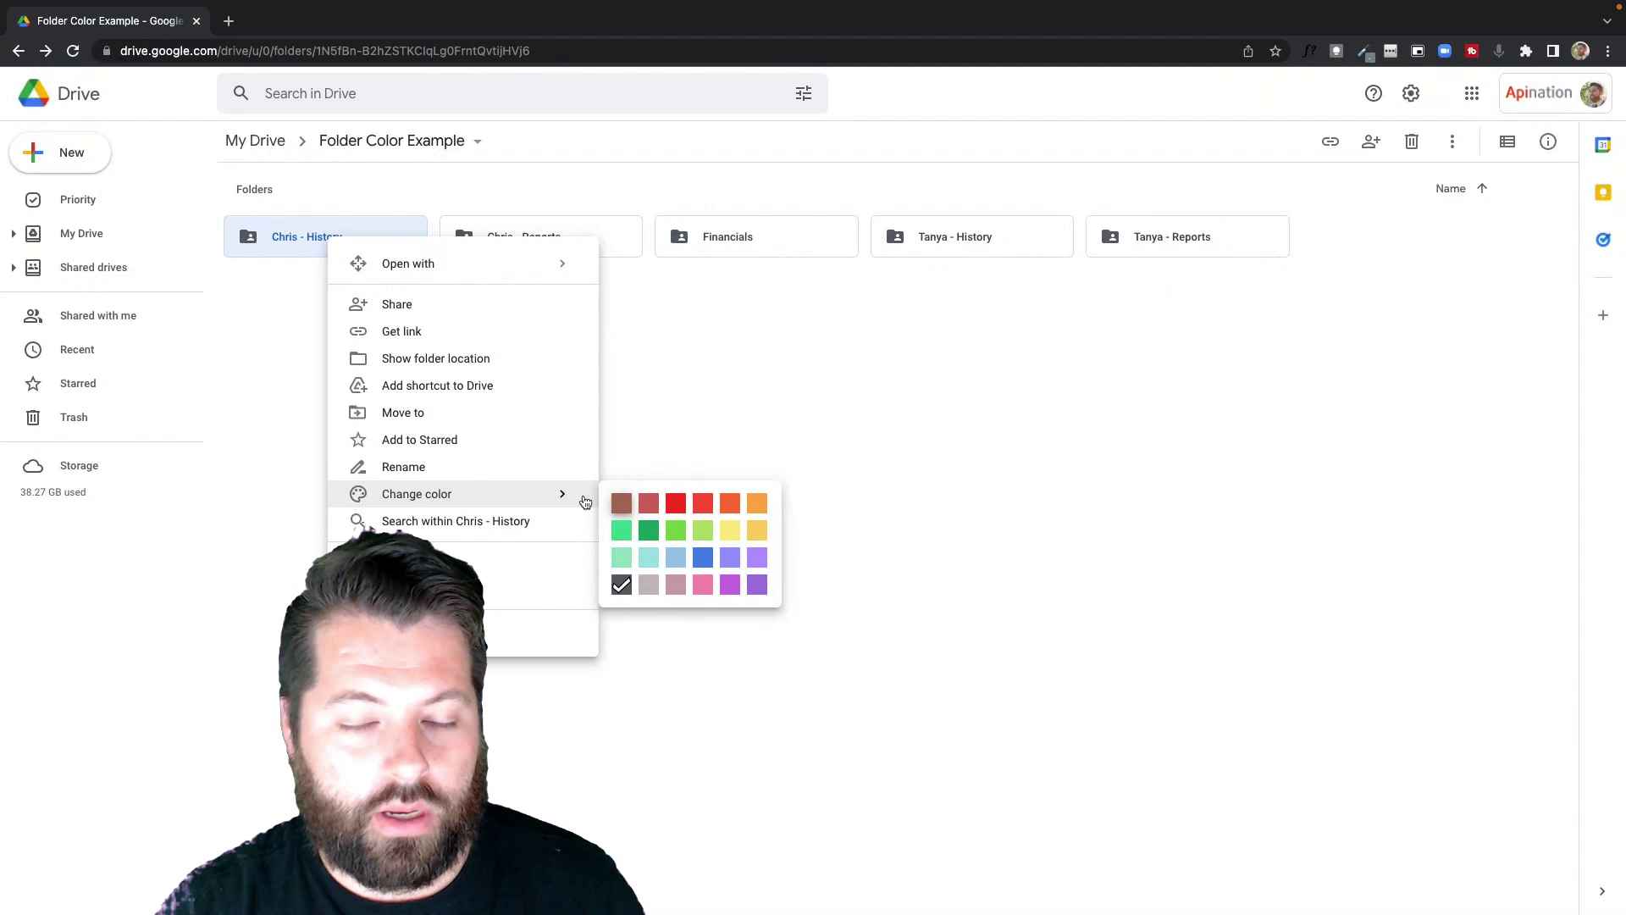
pyautogui.click(677, 500)
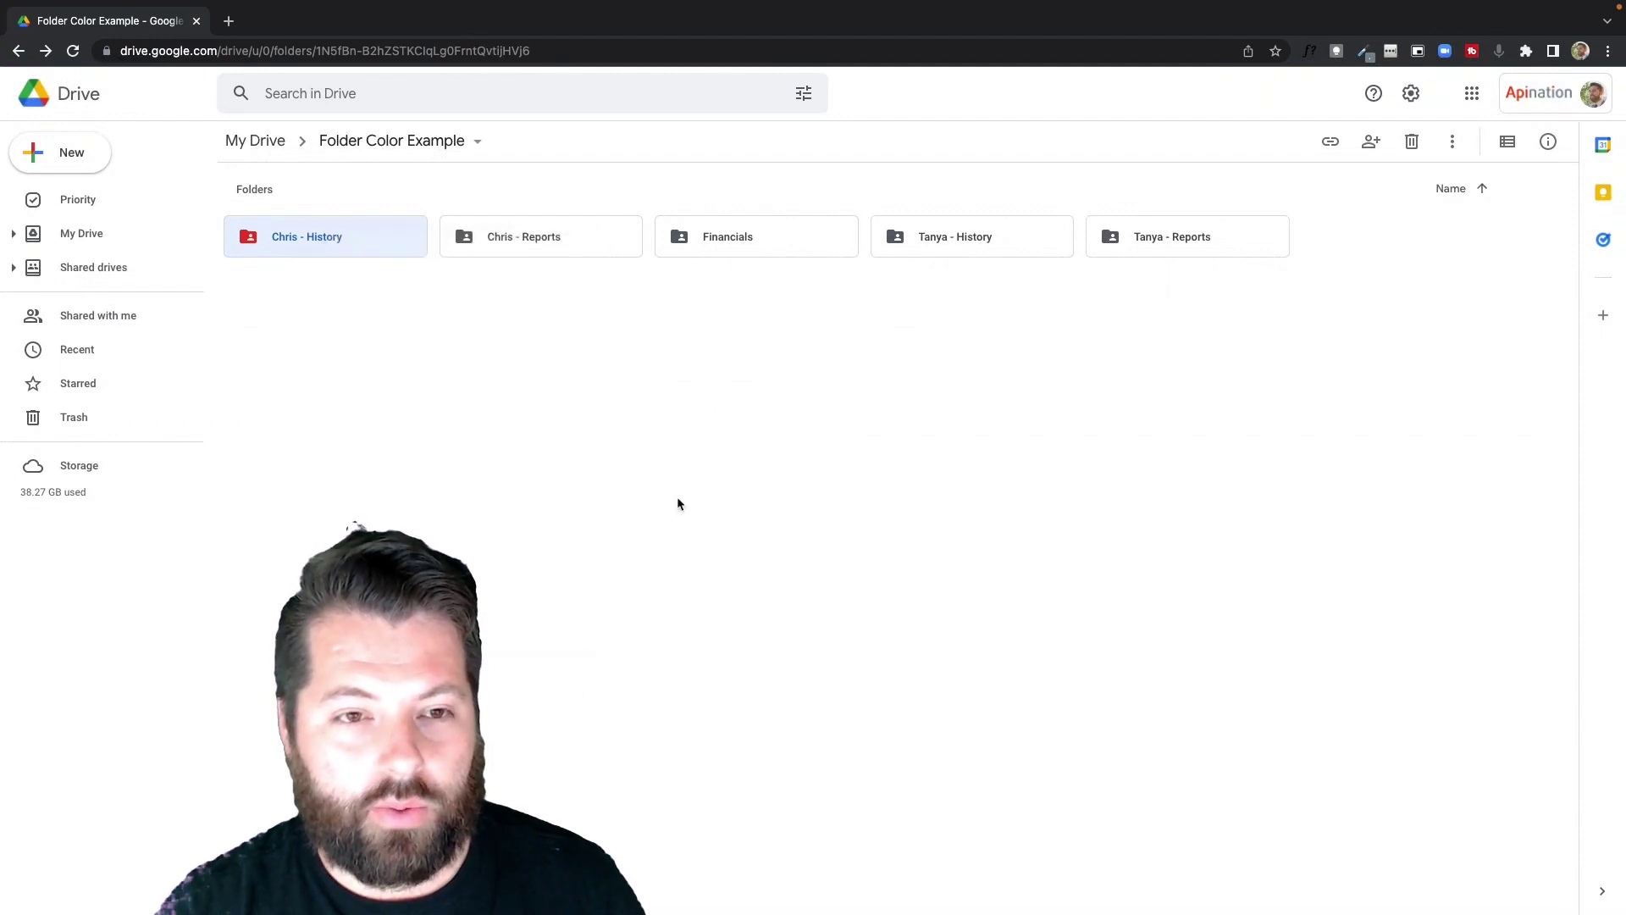
pyautogui.rightClick(556, 245)
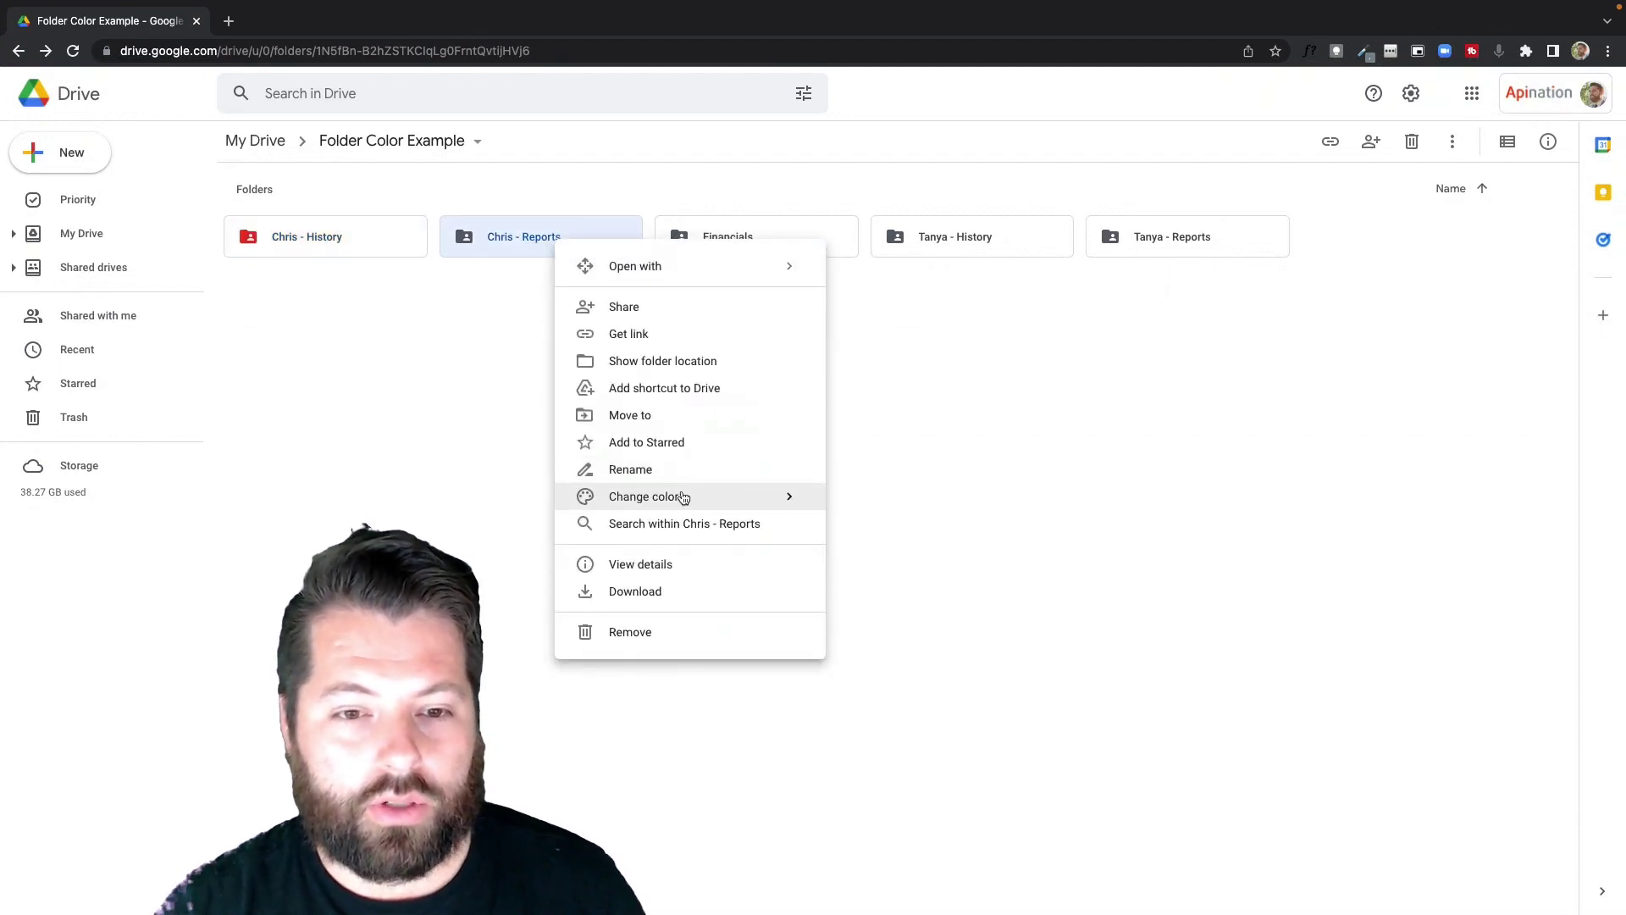
pyautogui.moveTo(672, 497)
pyautogui.click(903, 505)
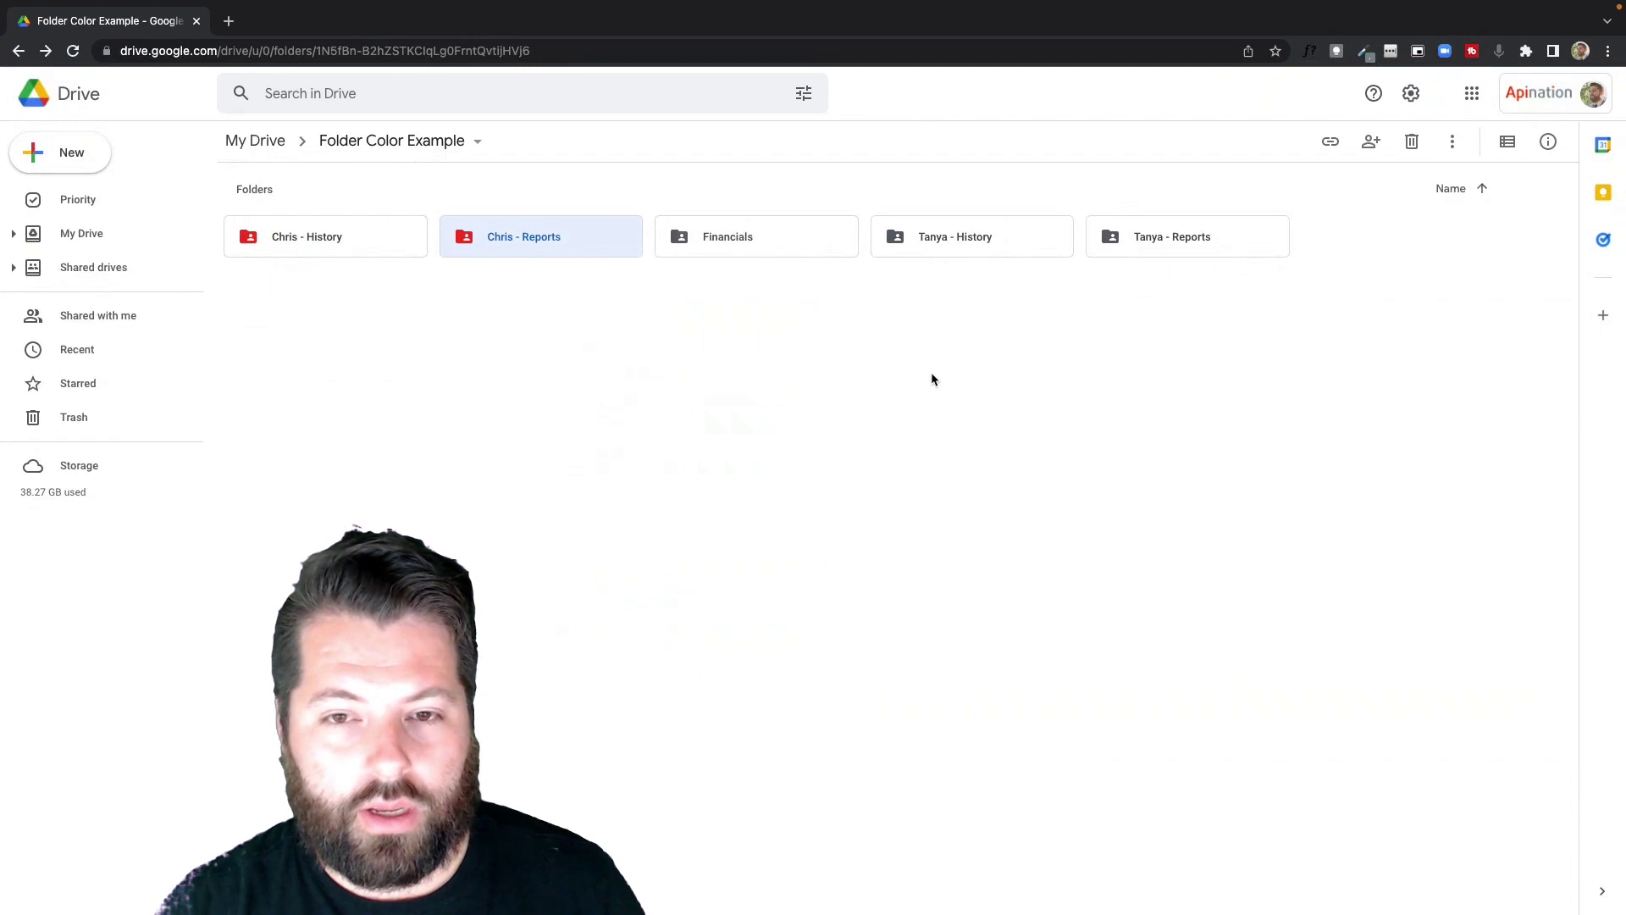
# Color the Tanya - History and Tanya - Reports folders yellow.
pyautogui.rightClick(973, 230)
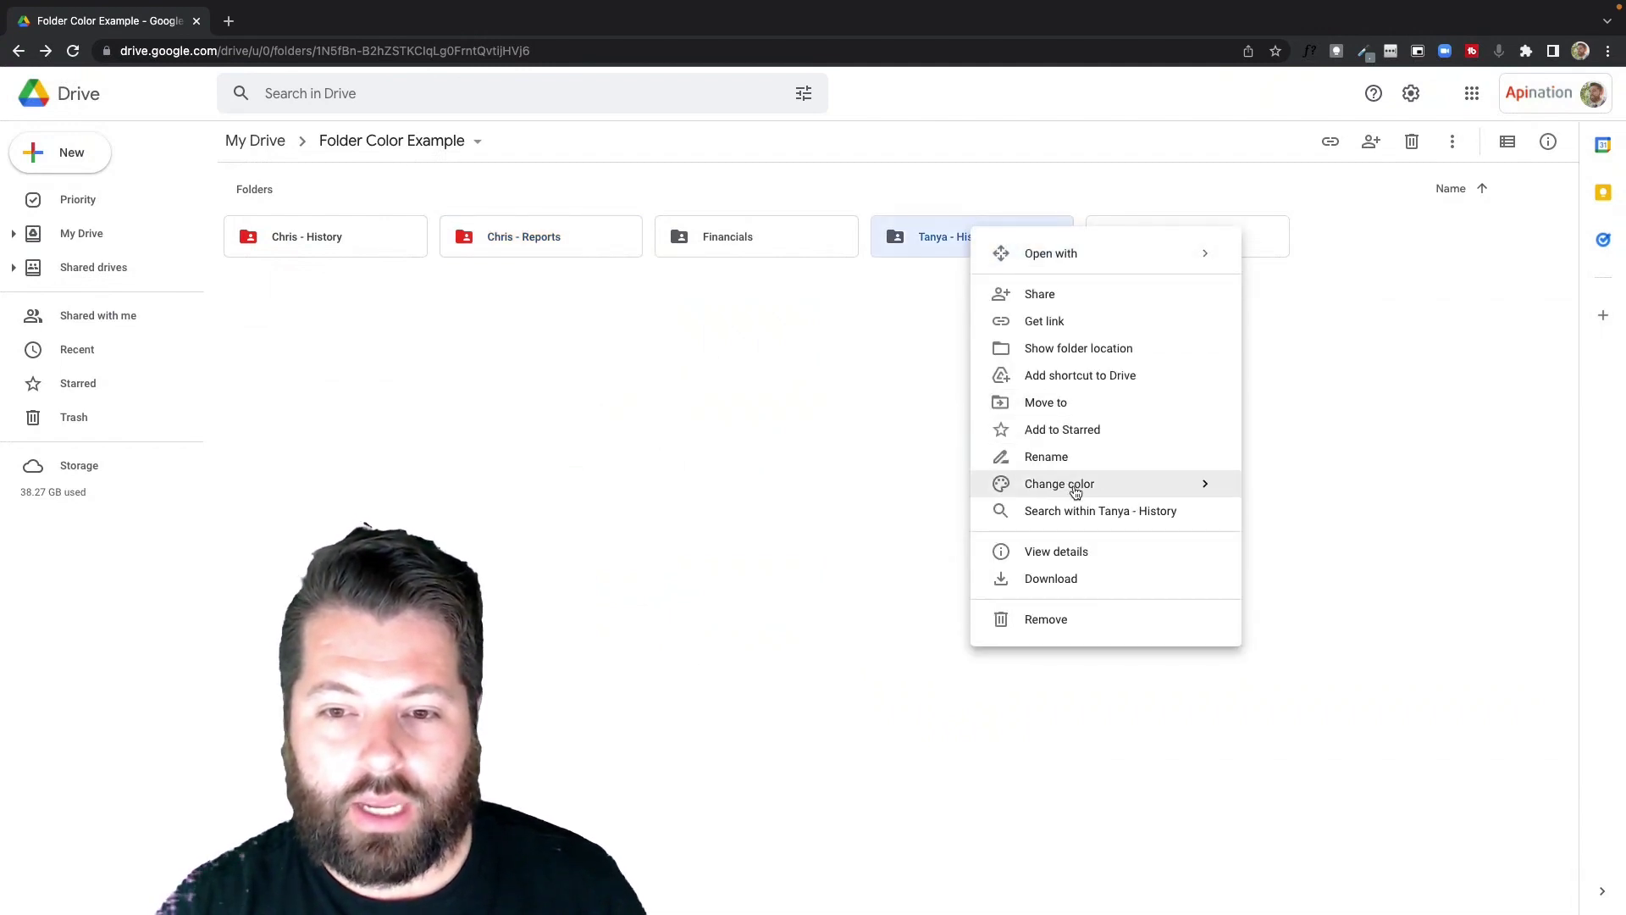
pyautogui.moveTo(1076, 492)
pyautogui.click(1369, 517)
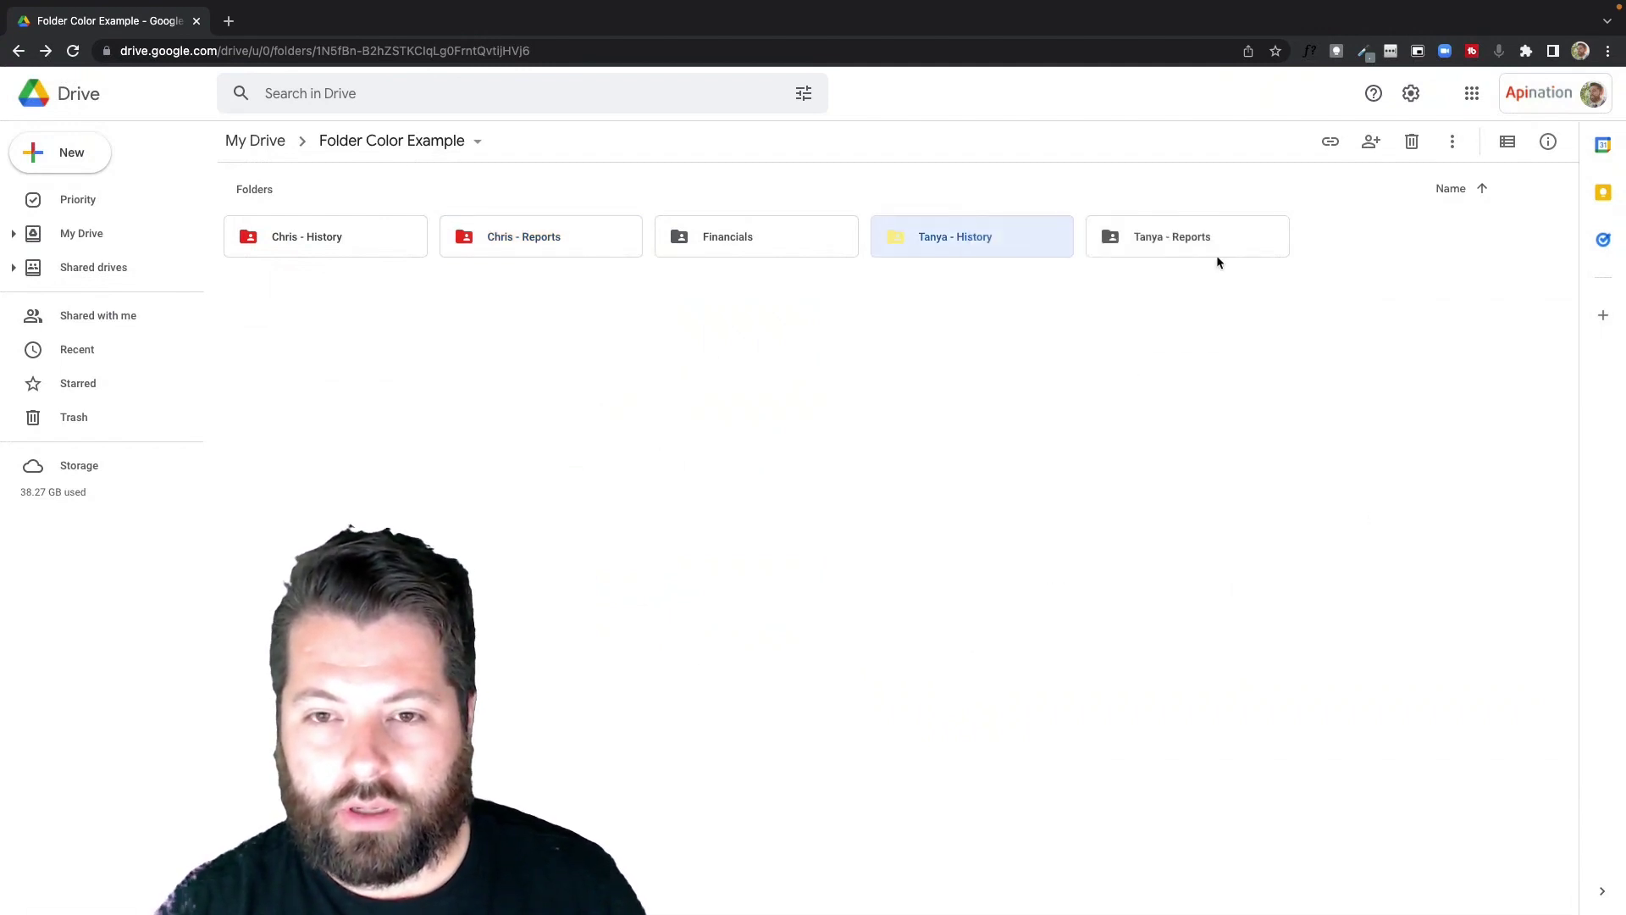
pyautogui.rightClick(1204, 245)
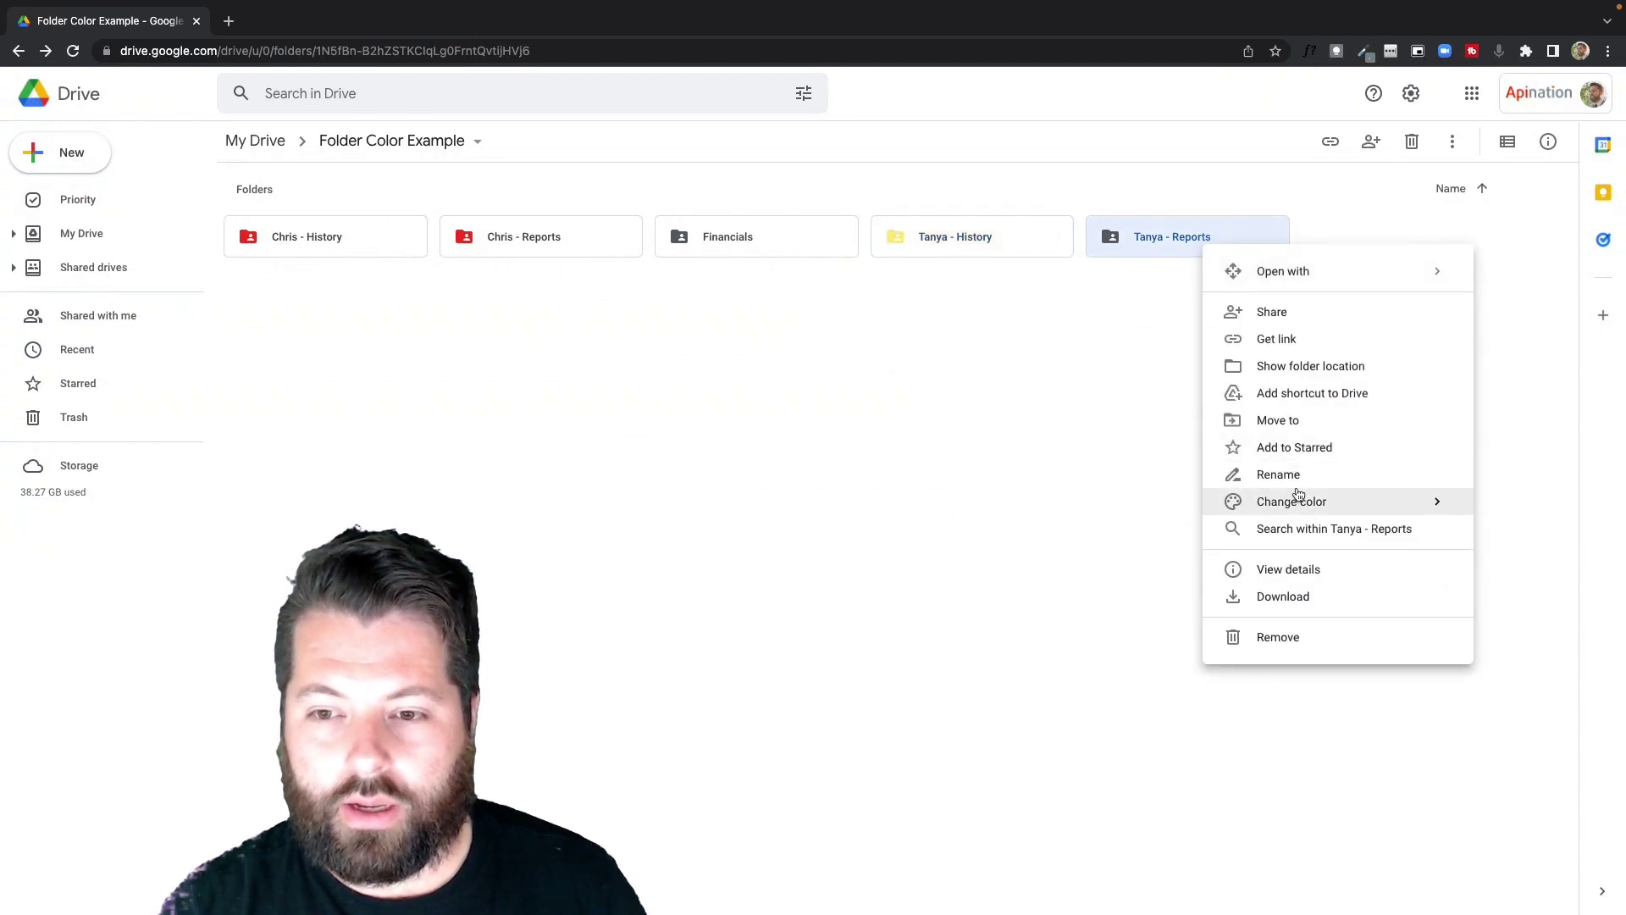
pyautogui.moveTo(1298, 494)
pyautogui.click(1159, 535)
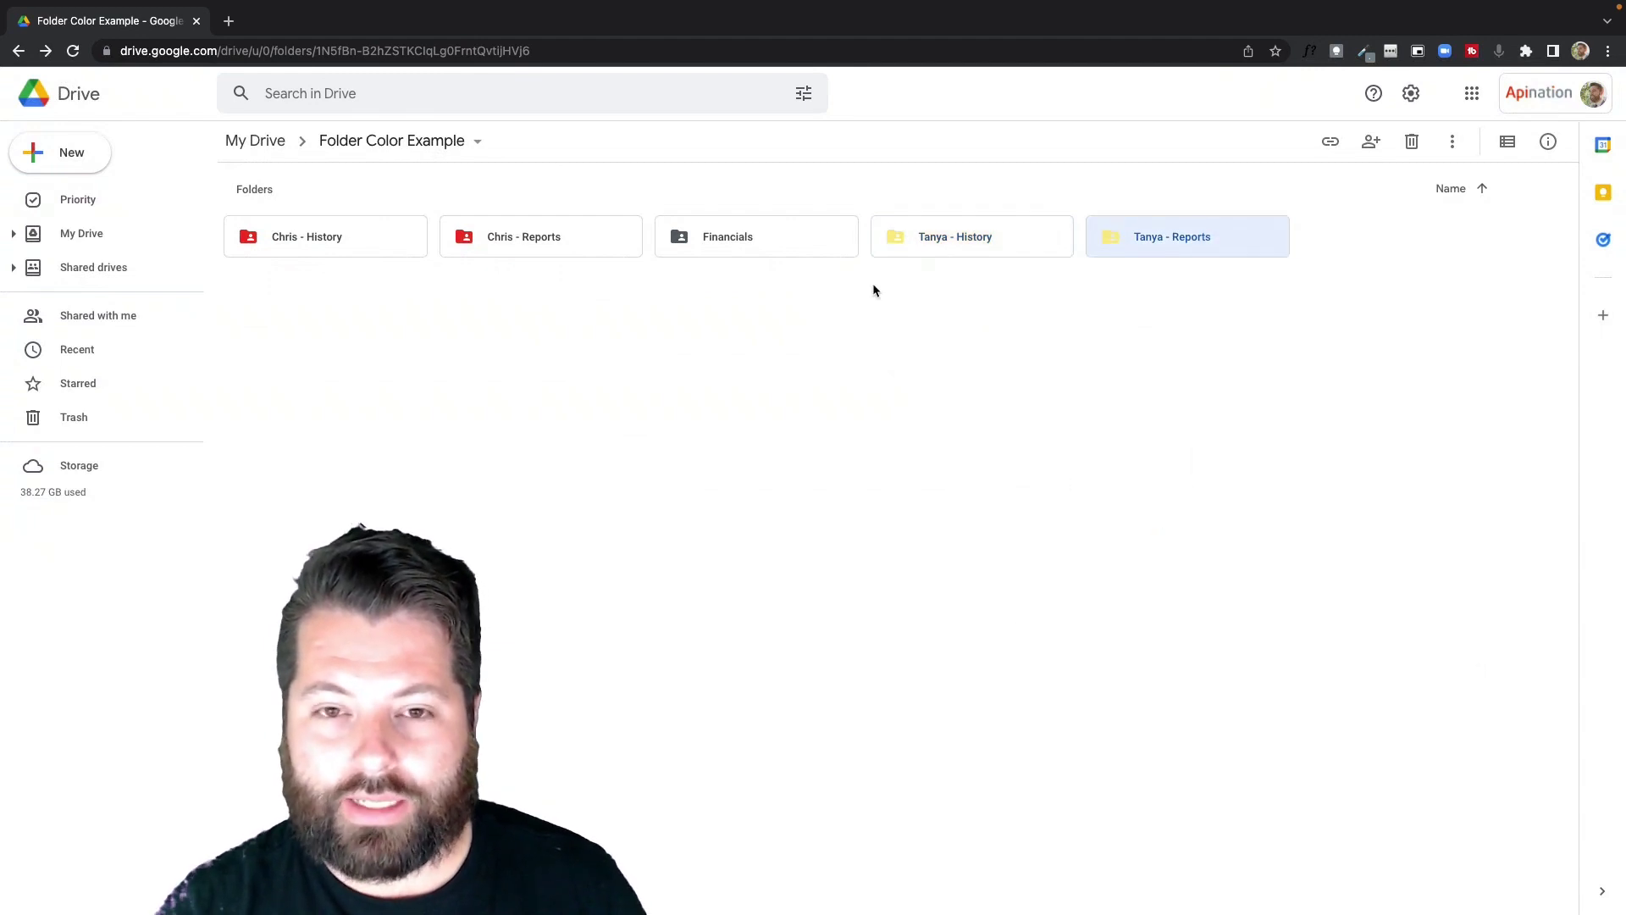
# Color the Financials folder green and clear the selection.
pyautogui.rightClick(759, 238)
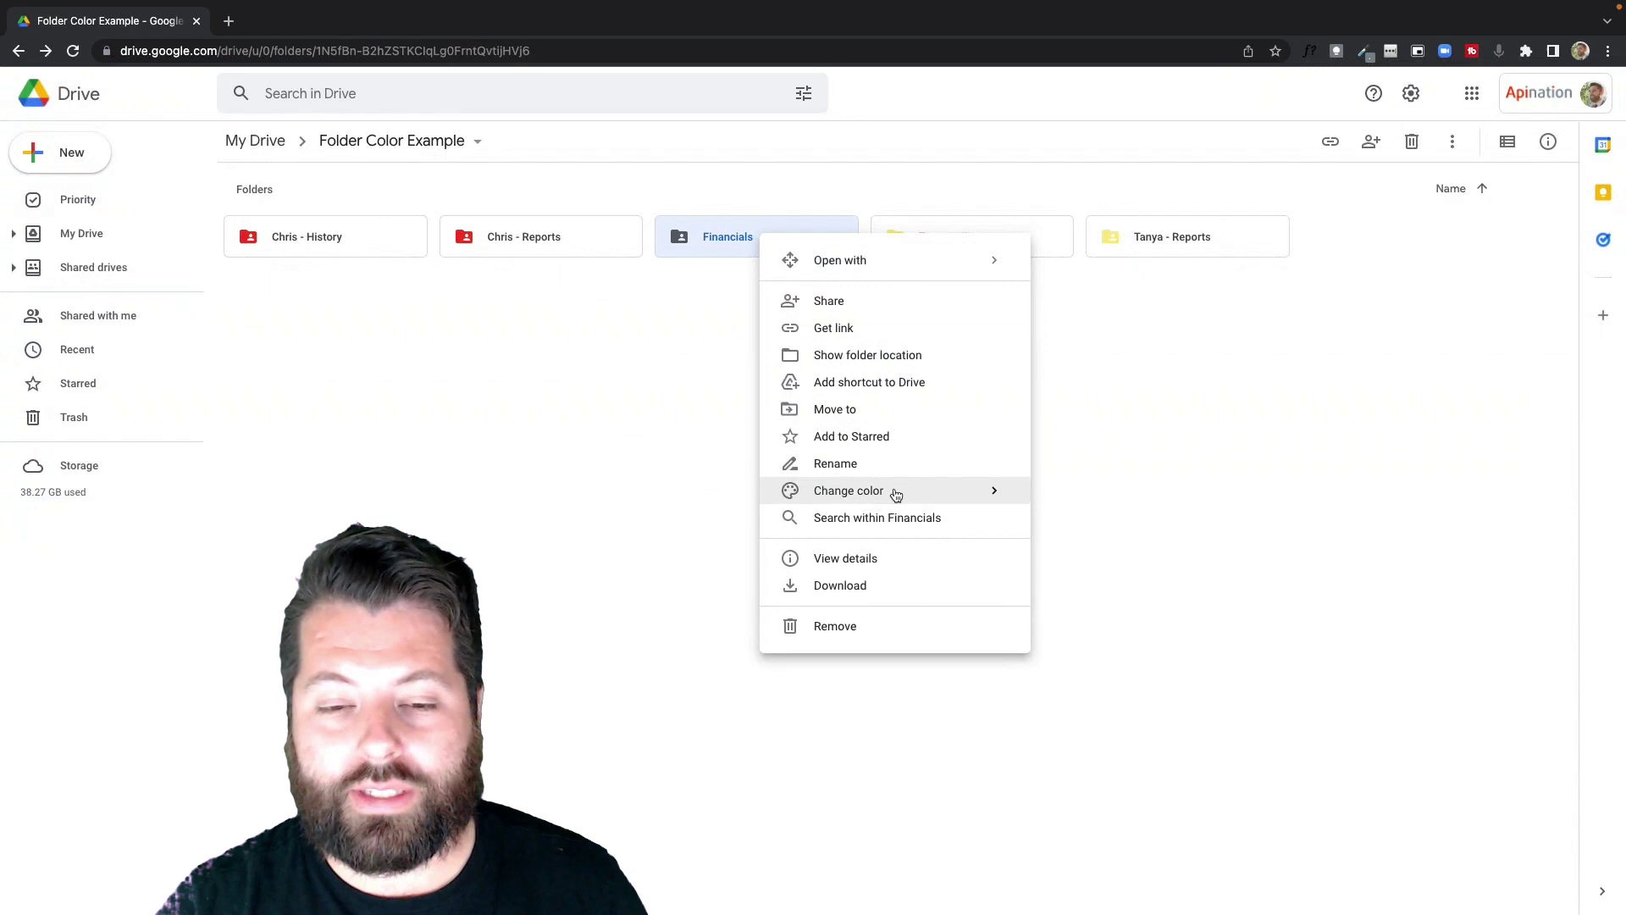
pyautogui.moveTo(896, 494)
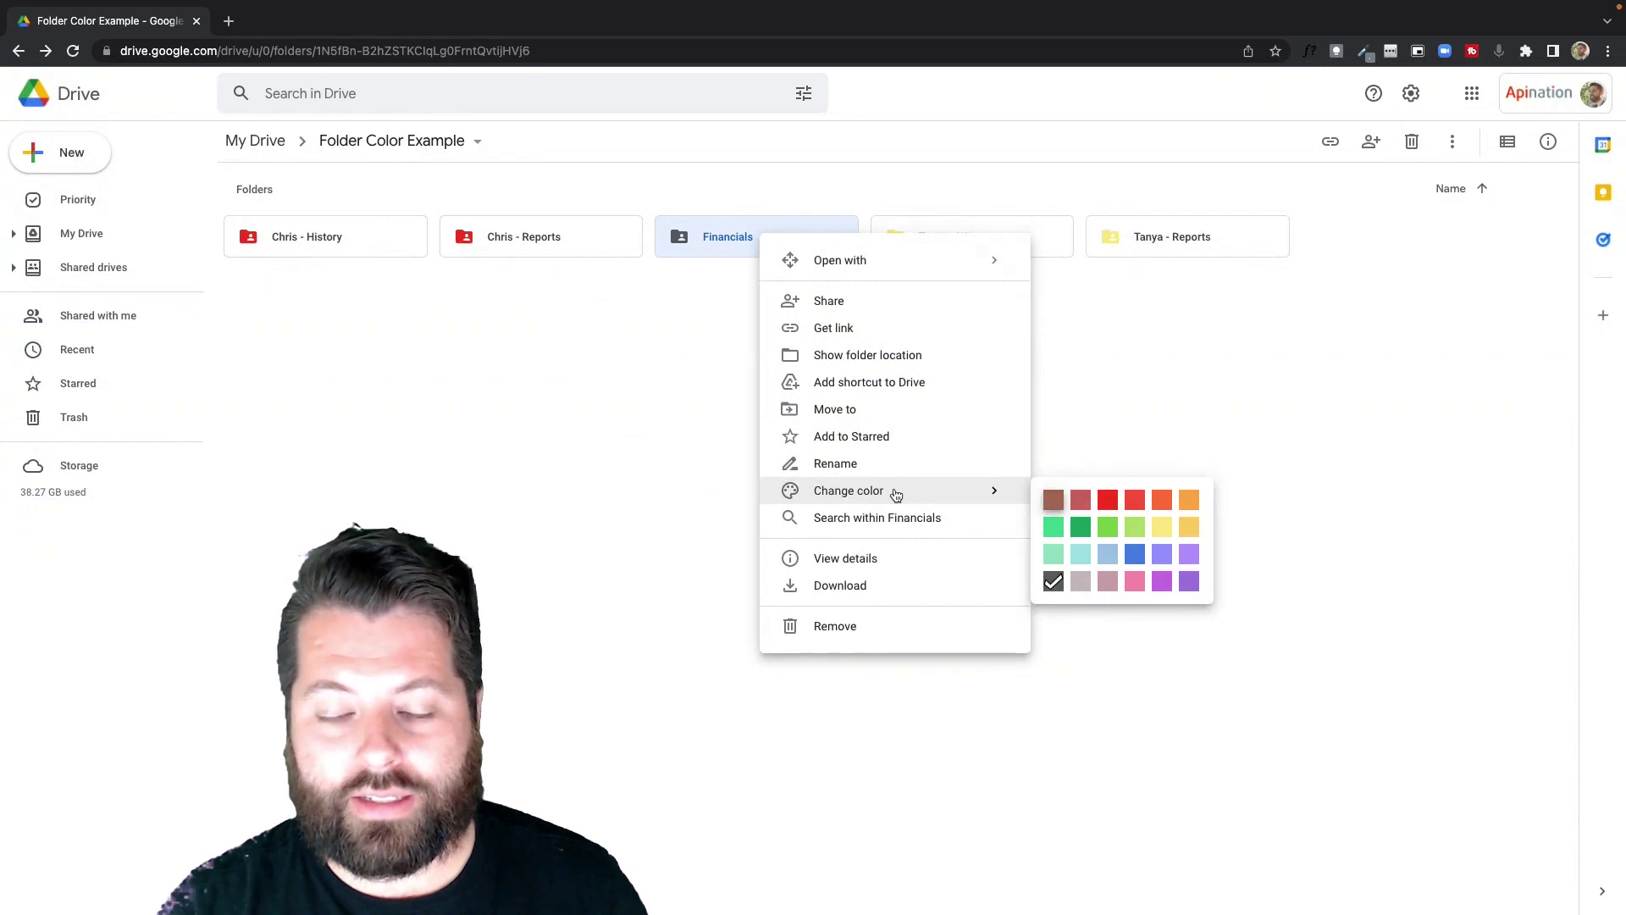
pyautogui.click(1080, 528)
pyautogui.click(739, 320)
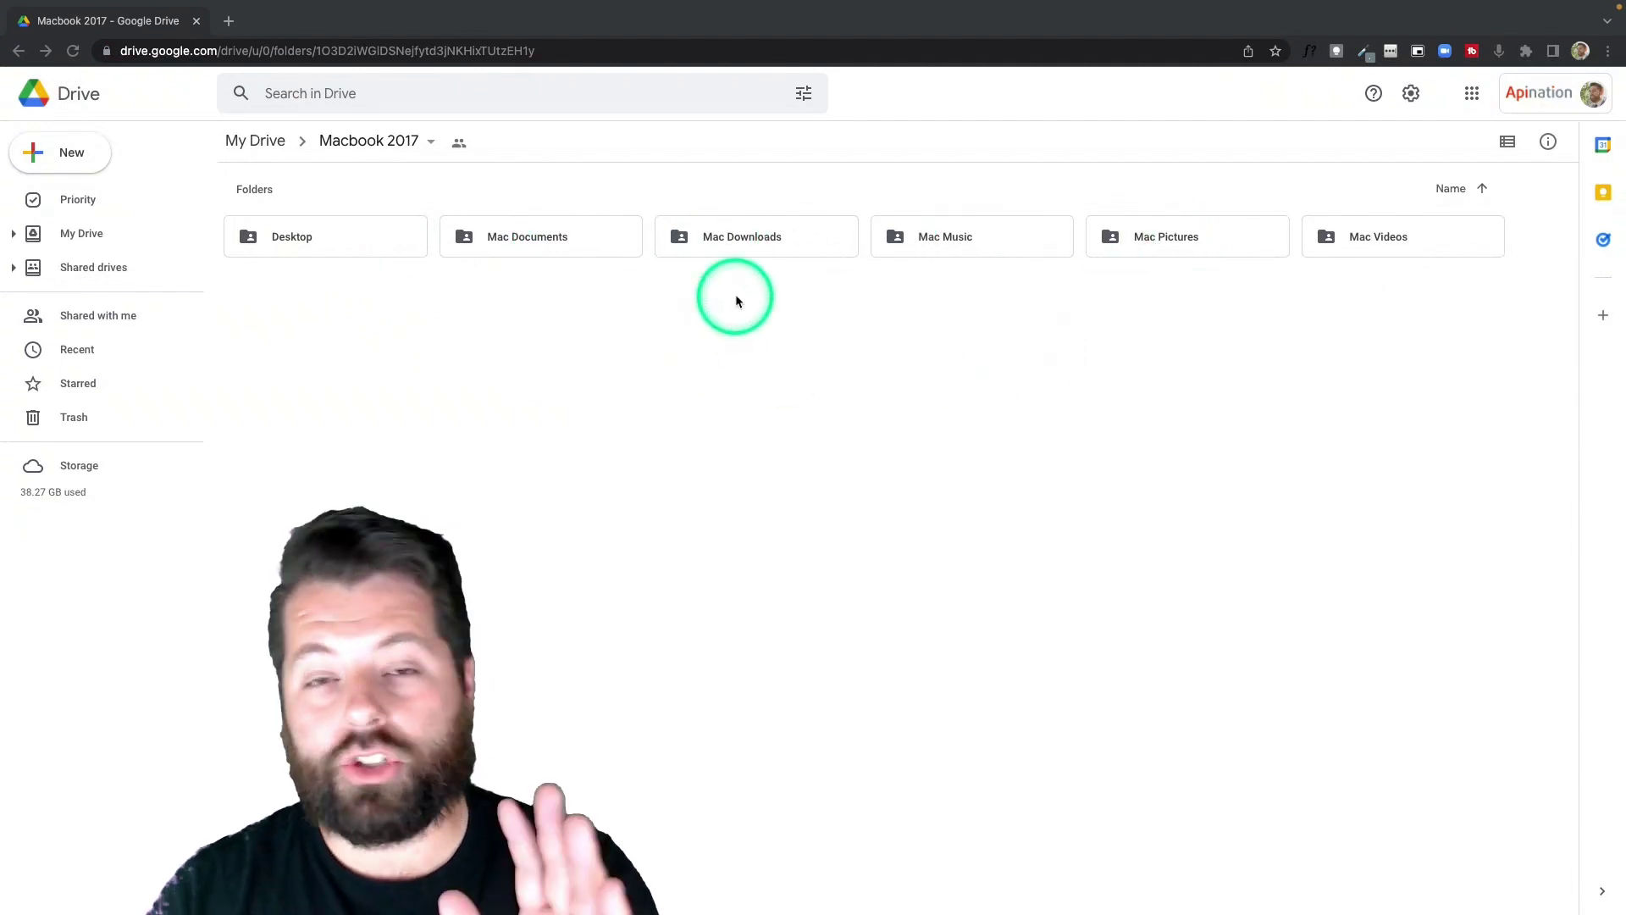
# In advanced search, set the location to the Macbook 2017 folder in My Drive.
pyautogui.click(804, 95)
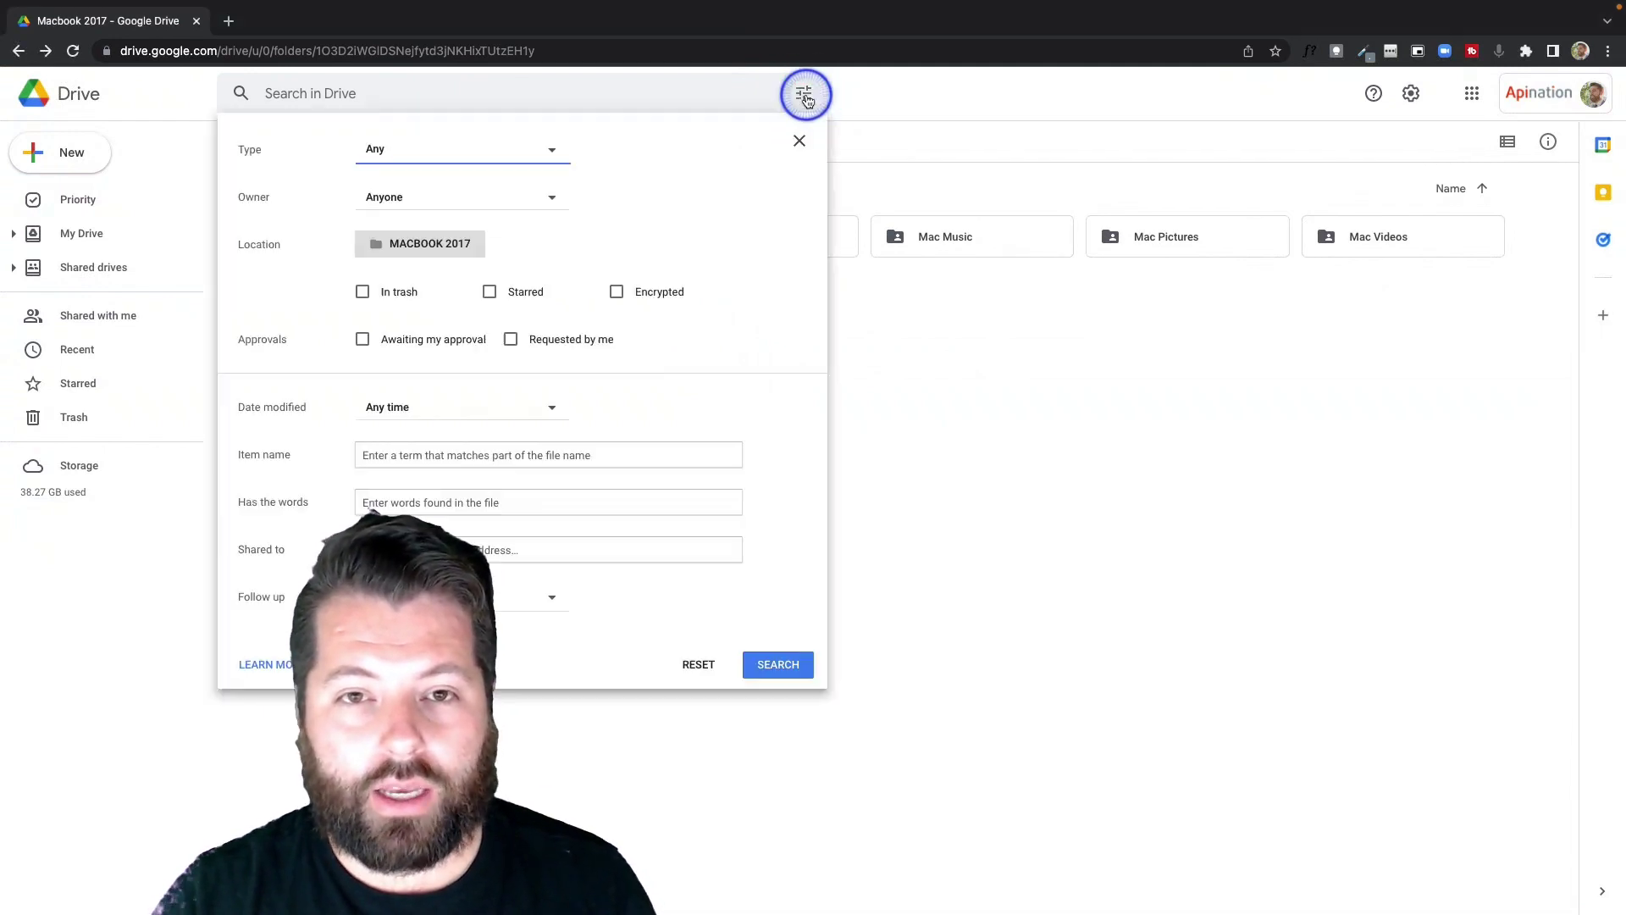
pyautogui.click(803, 96)
pyautogui.click(801, 102)
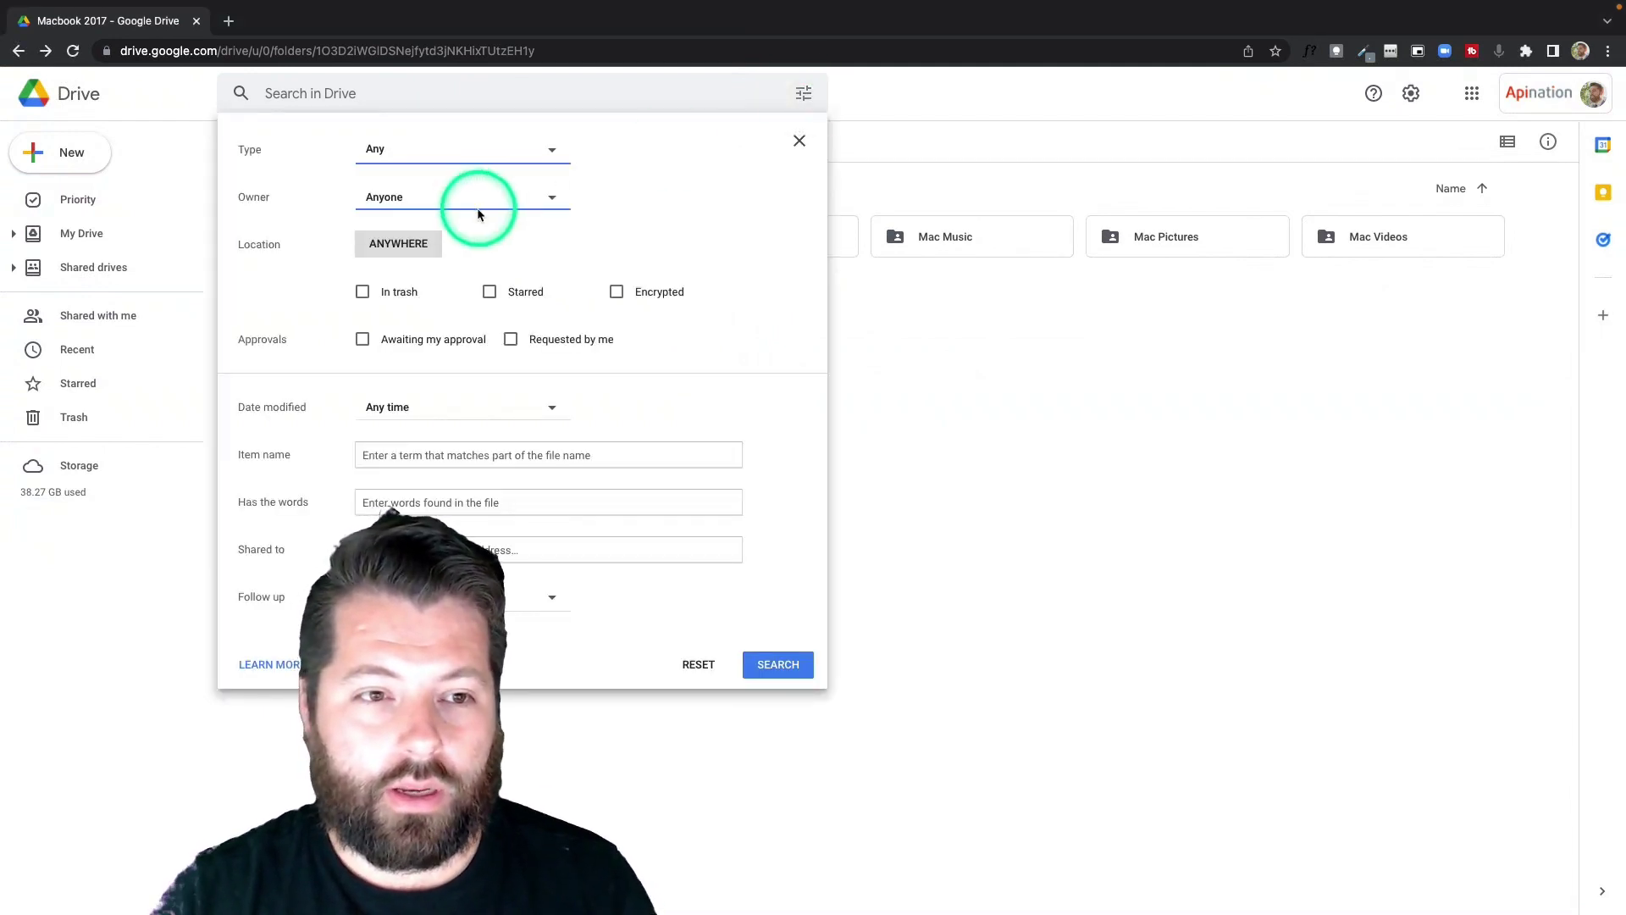
pyautogui.click(401, 244)
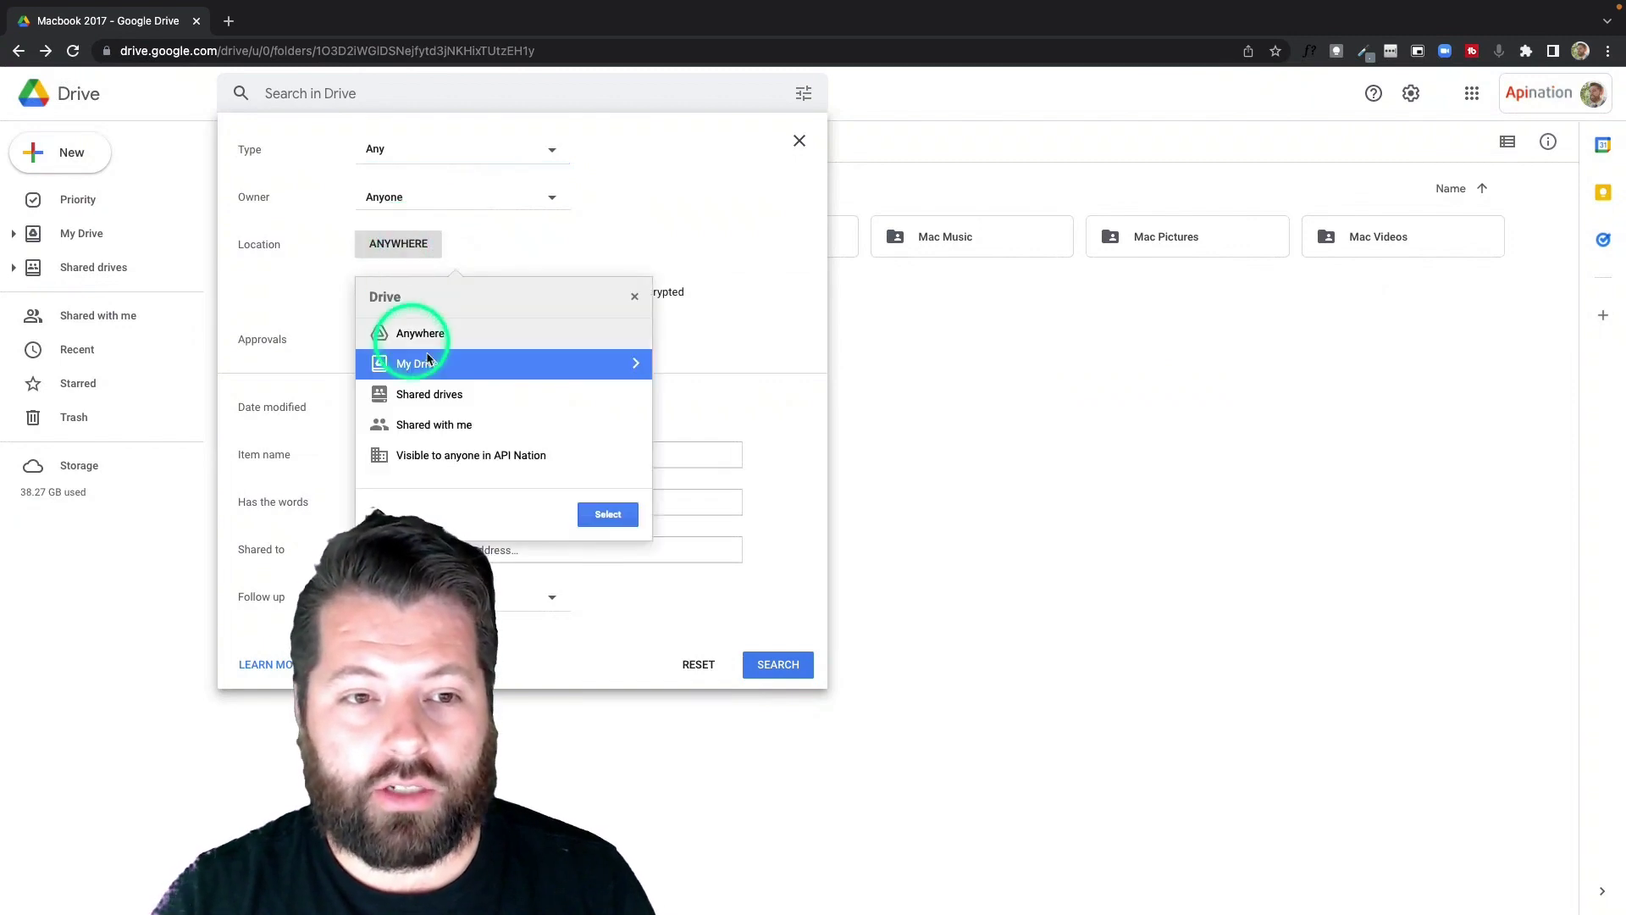
pyautogui.click(637, 367)
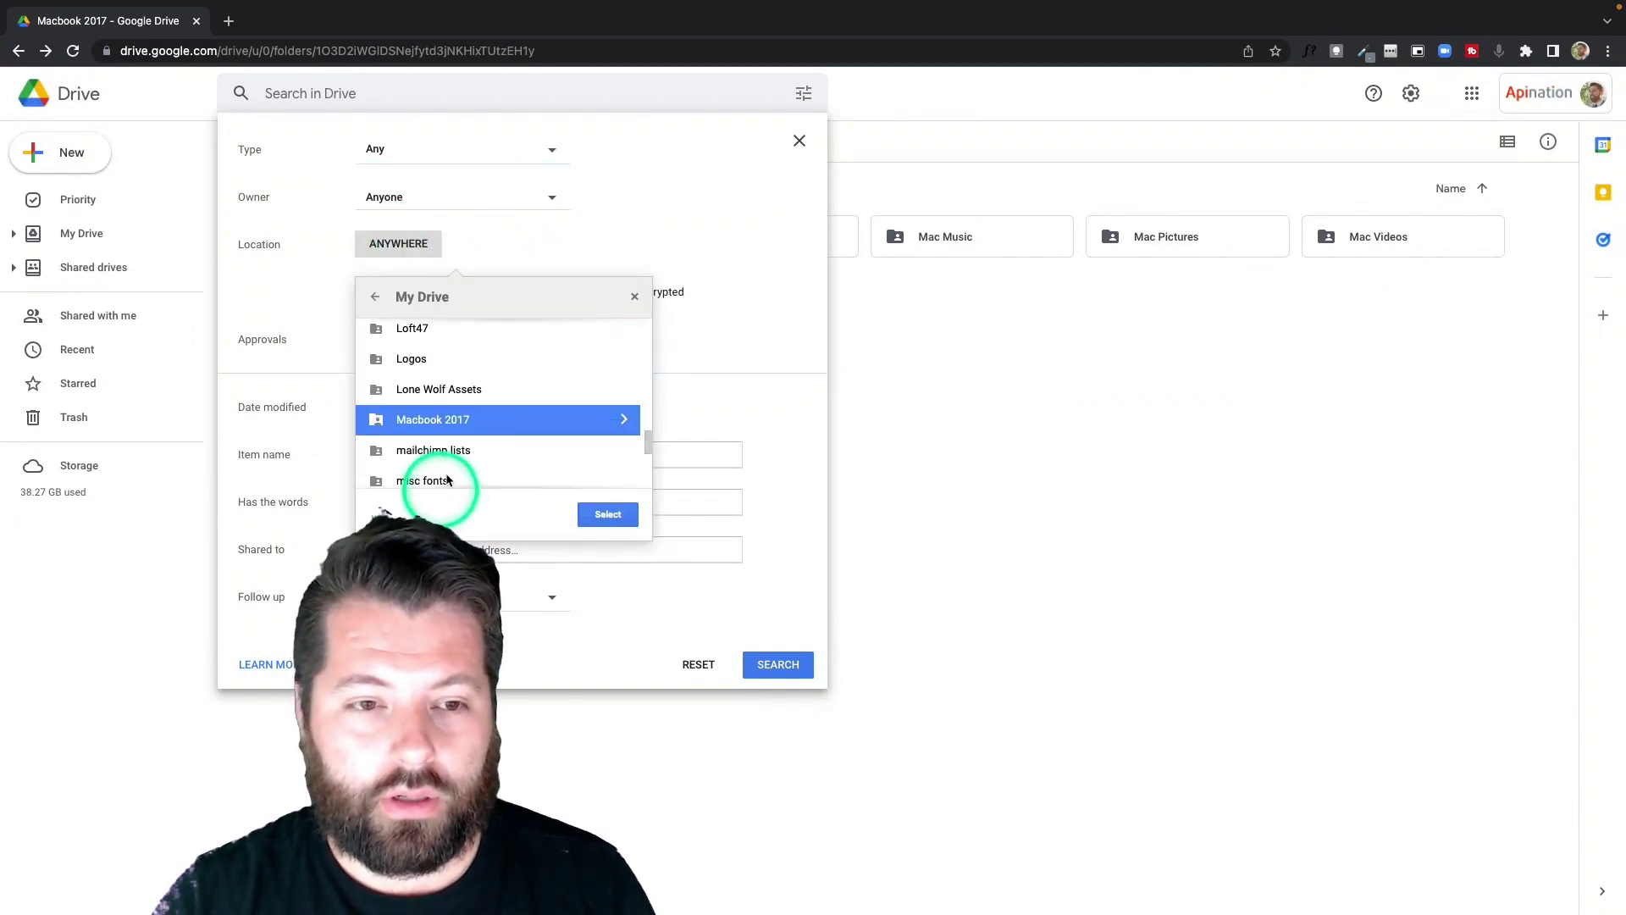
pyautogui.click(620, 413)
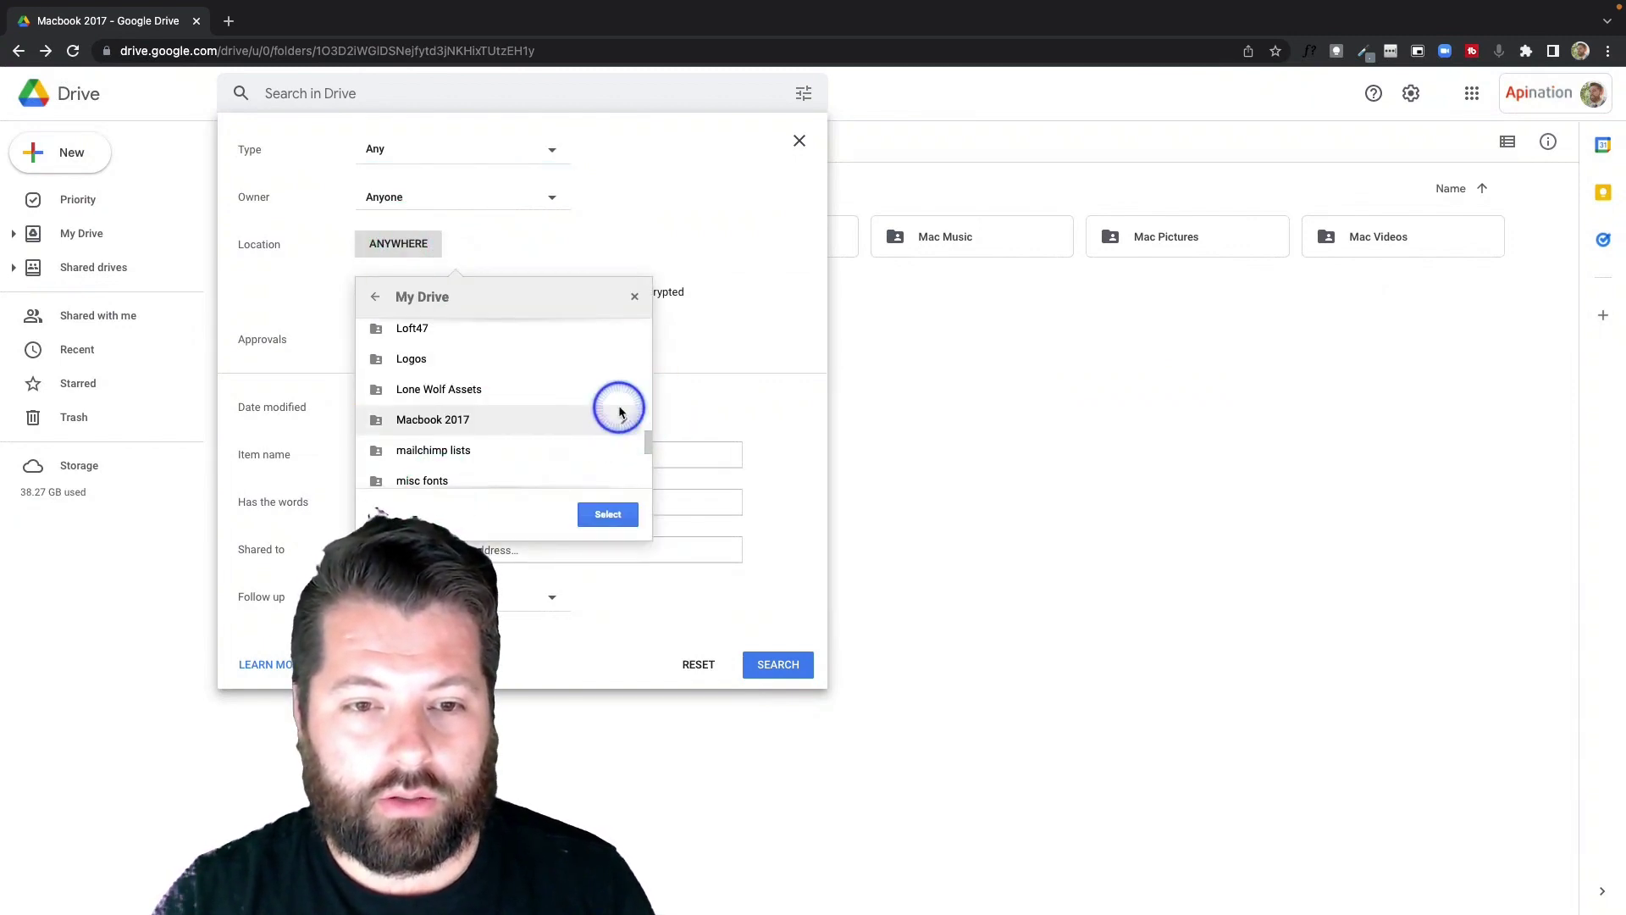
pyautogui.click(607, 513)
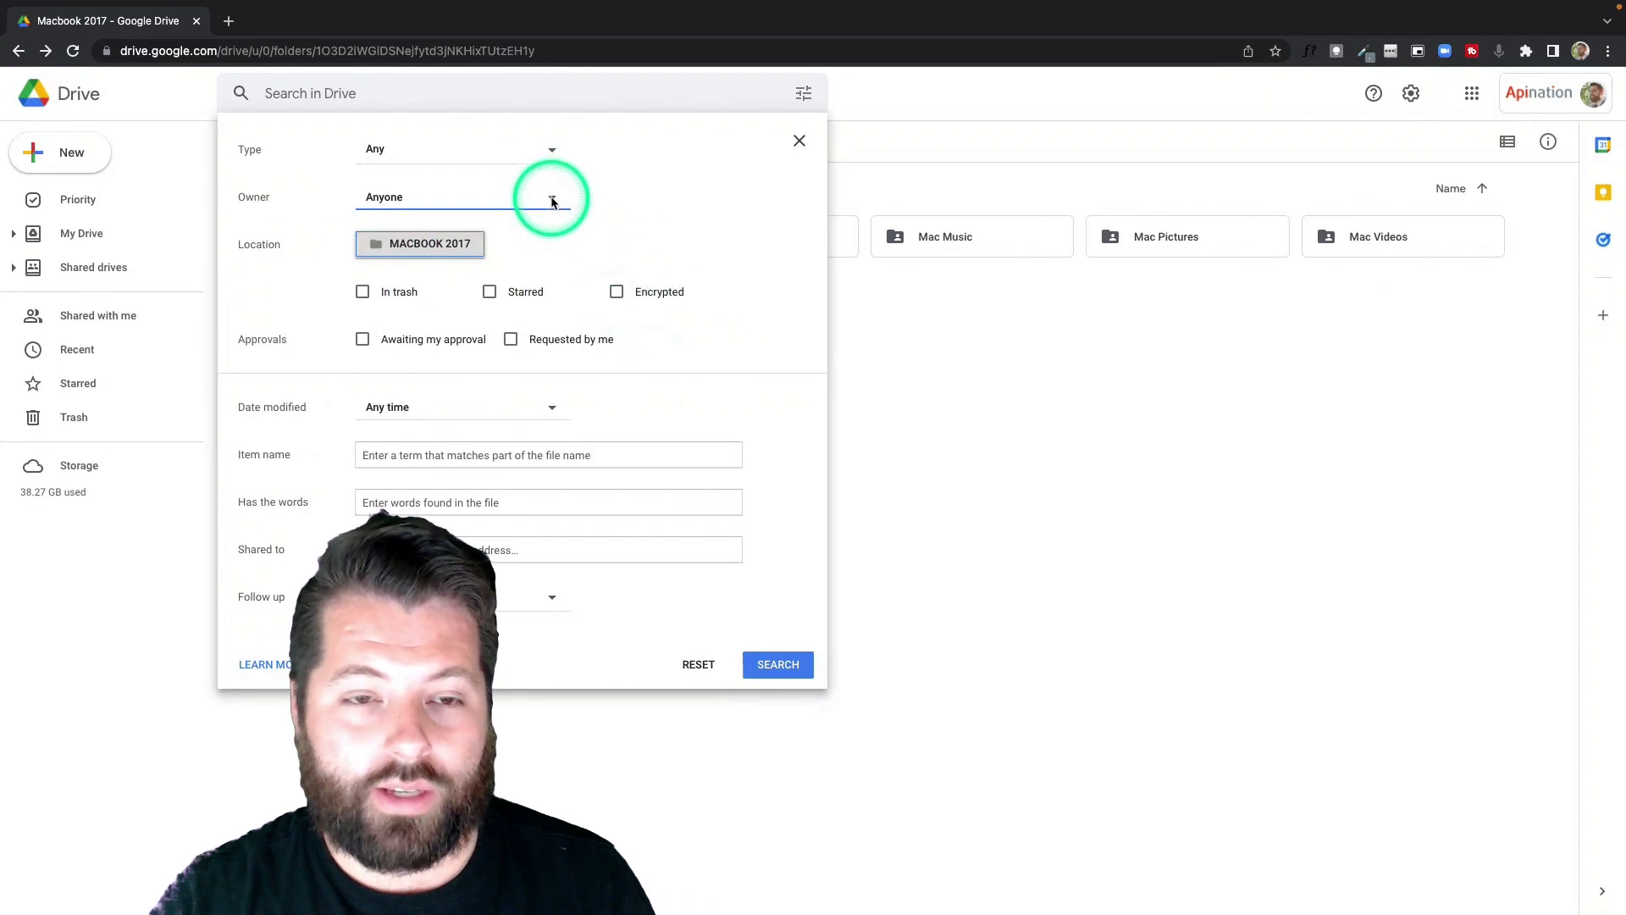
# Set the file type to Photos & images and run the search.
pyautogui.click(552, 154)
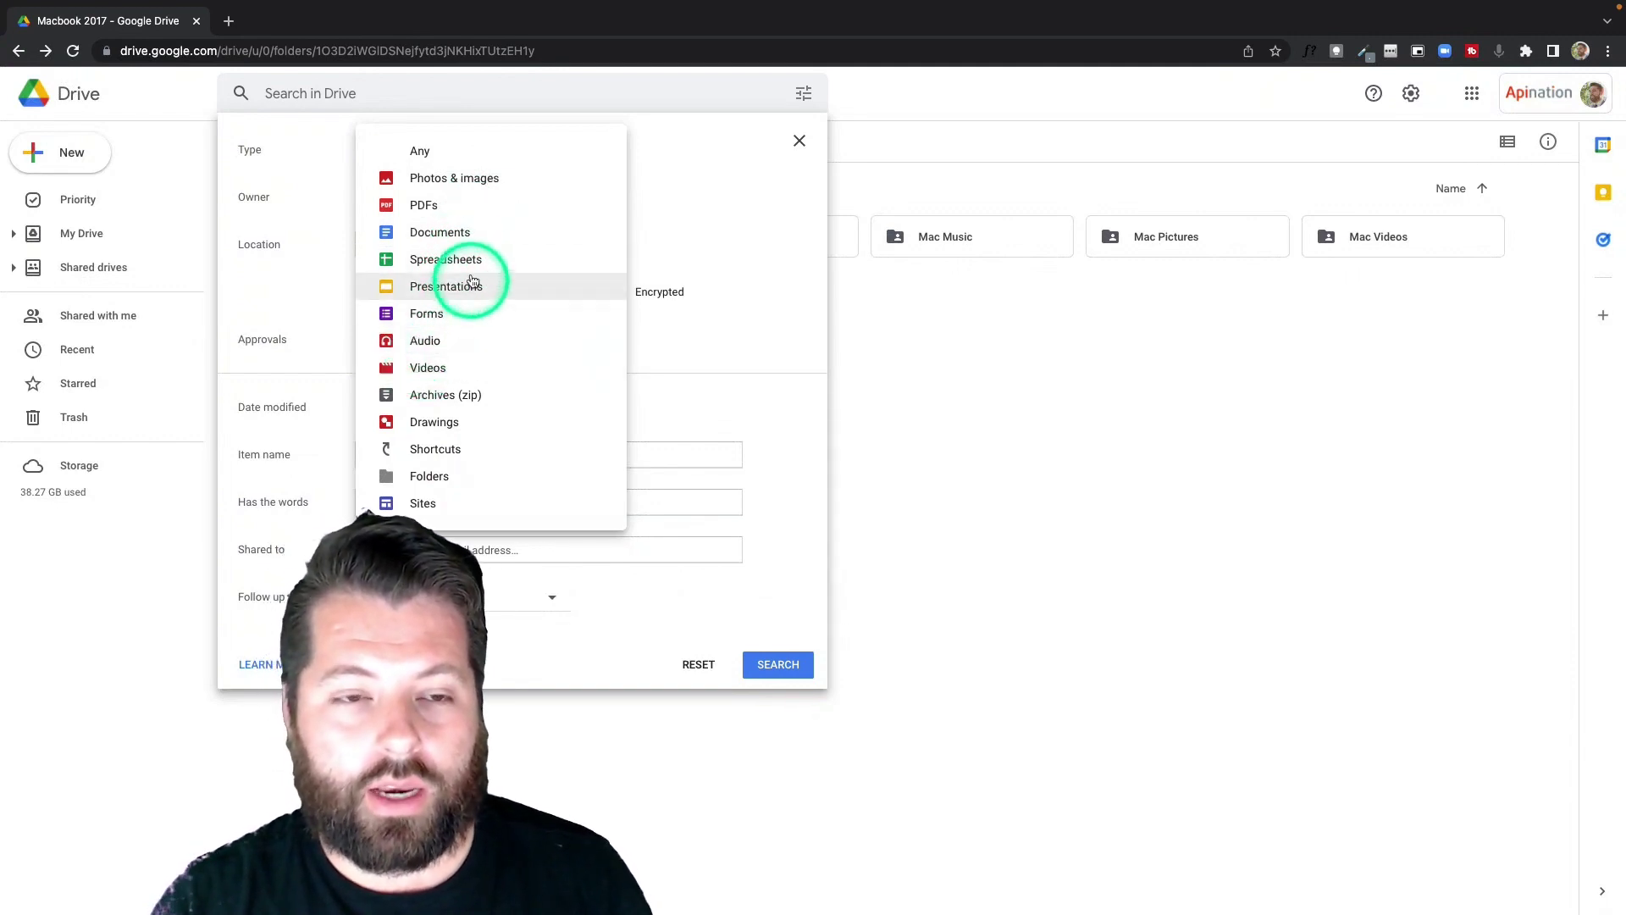
pyautogui.click(477, 178)
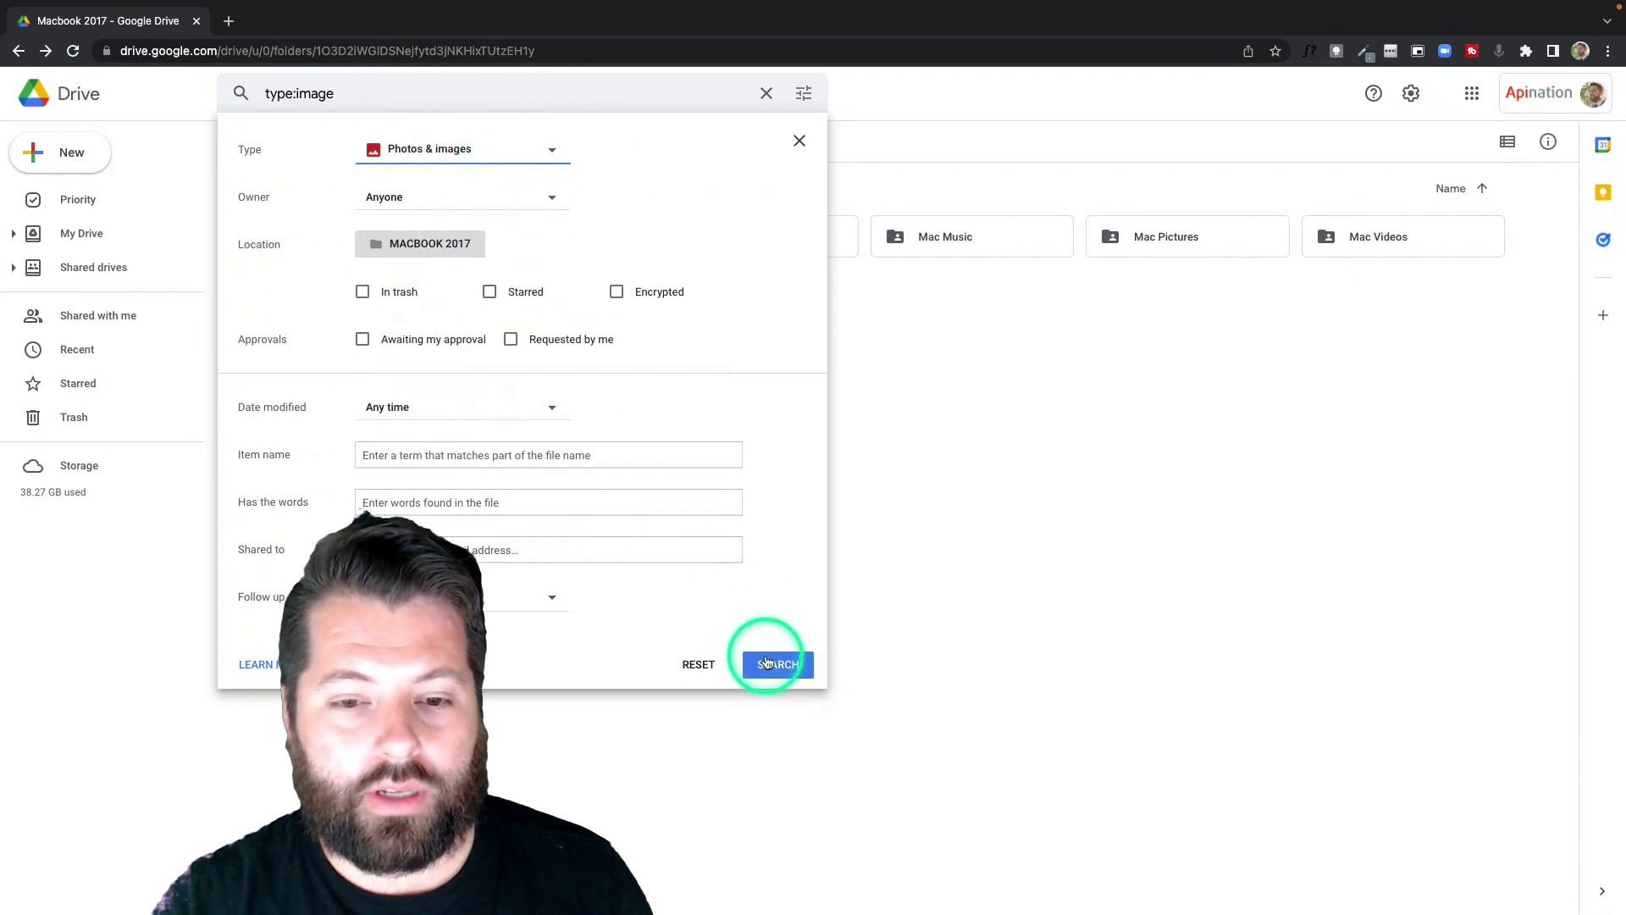
pyautogui.click(767, 662)
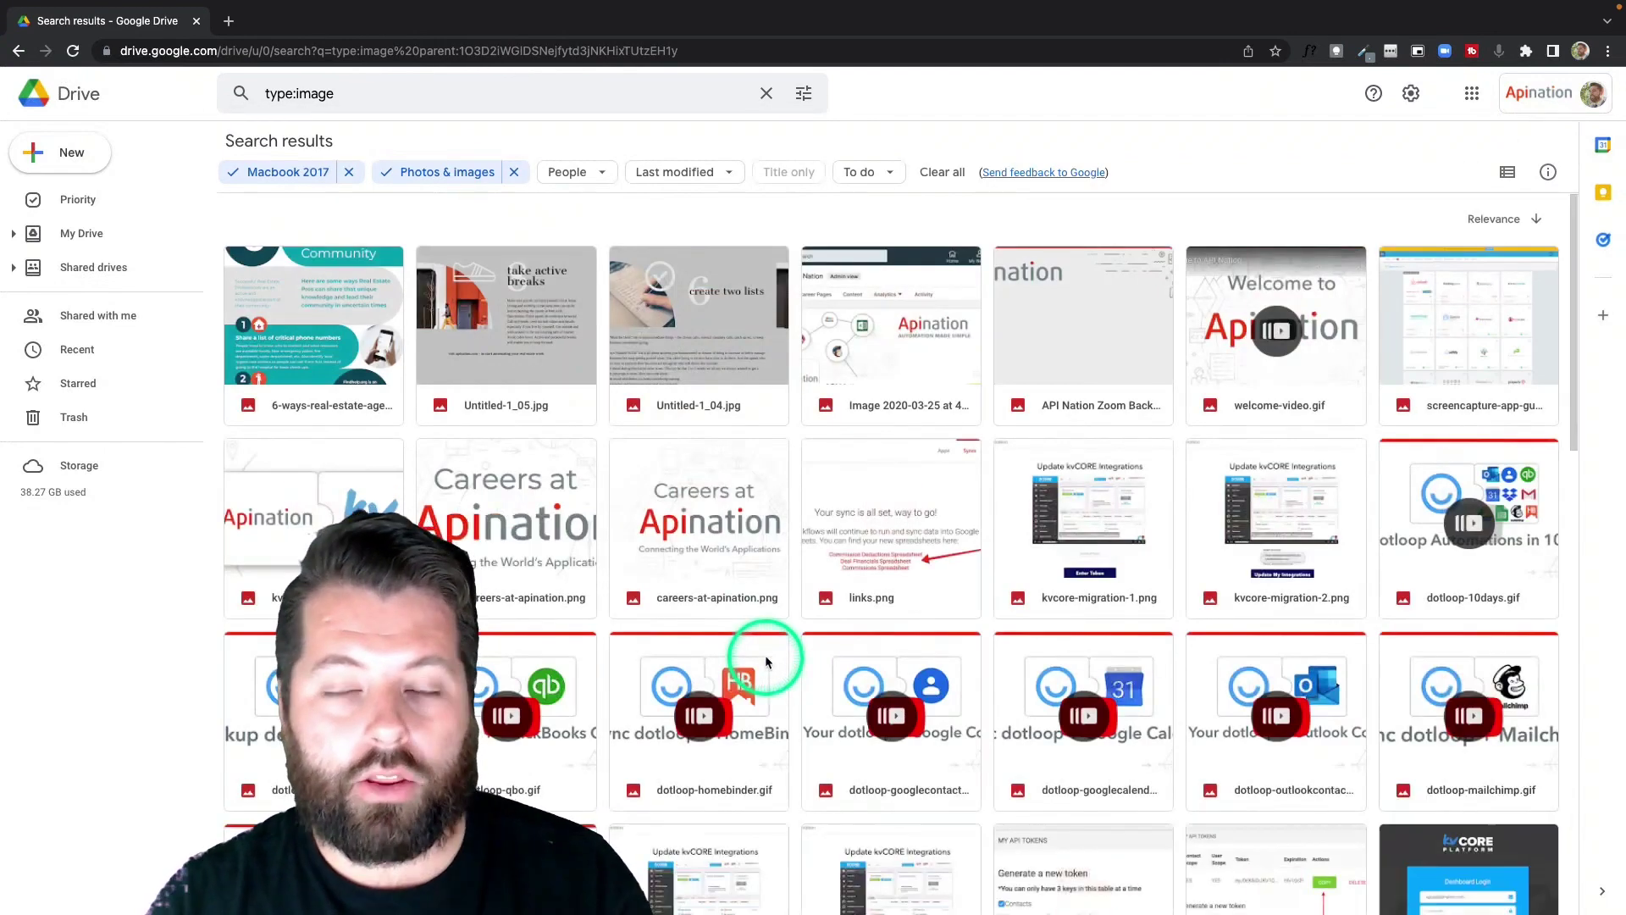
pyautogui.click(816, 576)
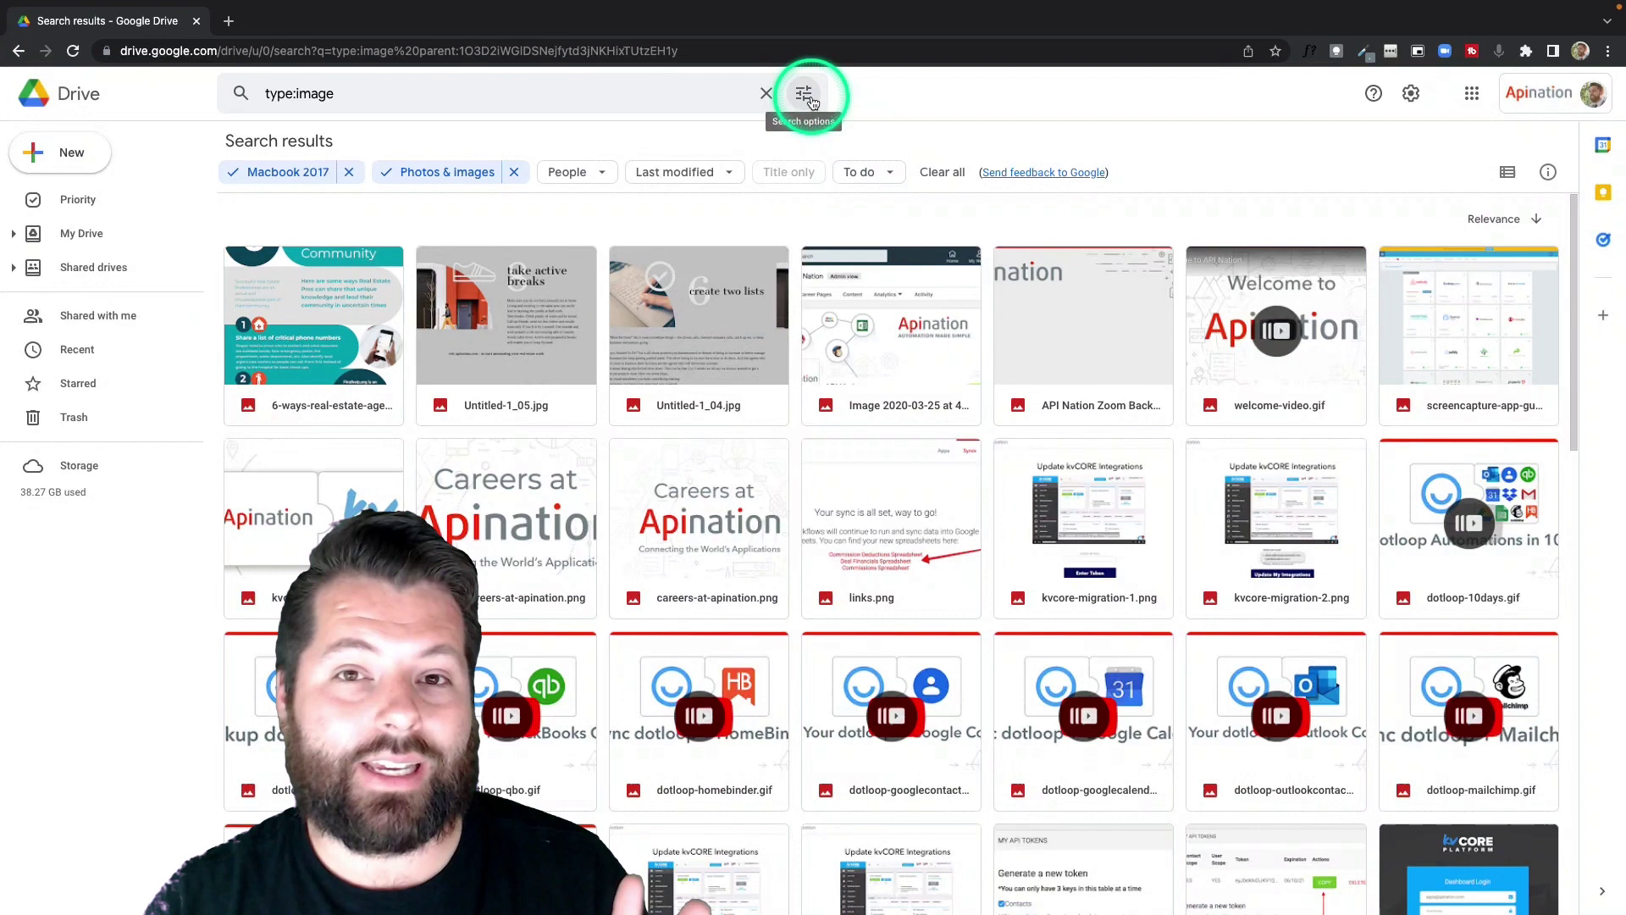
# Remove the Photos & images and Macbook 2017 filters, then search Drive for type:presentation.
pyautogui.click(513, 172)
pyautogui.click(348, 172)
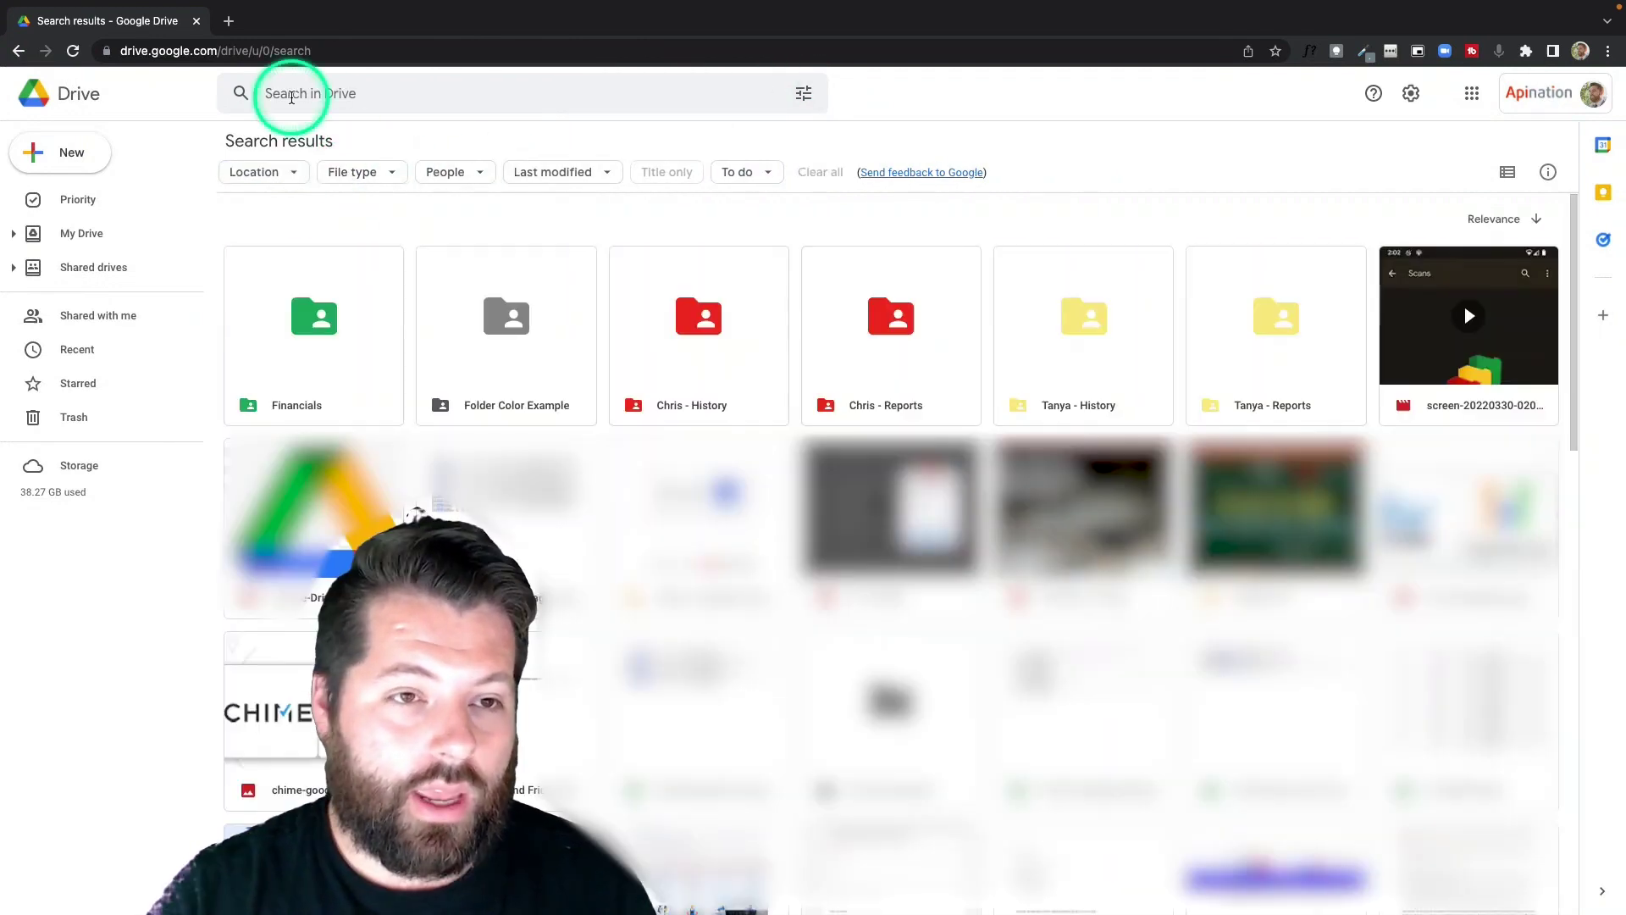
pyautogui.click(287, 94)
pyautogui.write('type:')
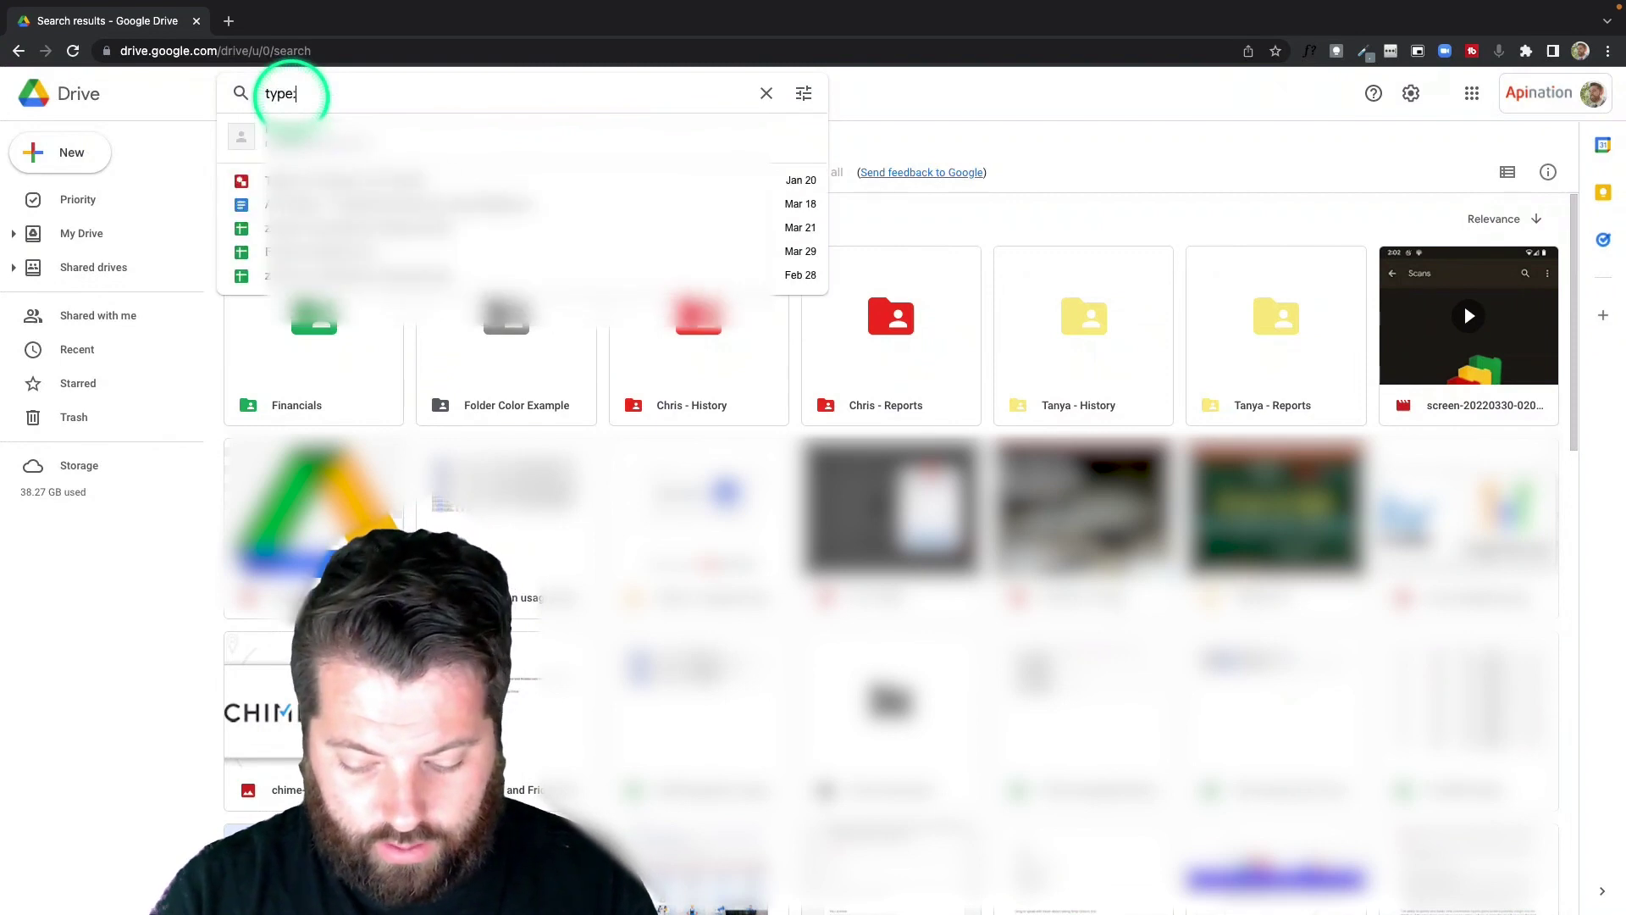
pyautogui.write('presentation')
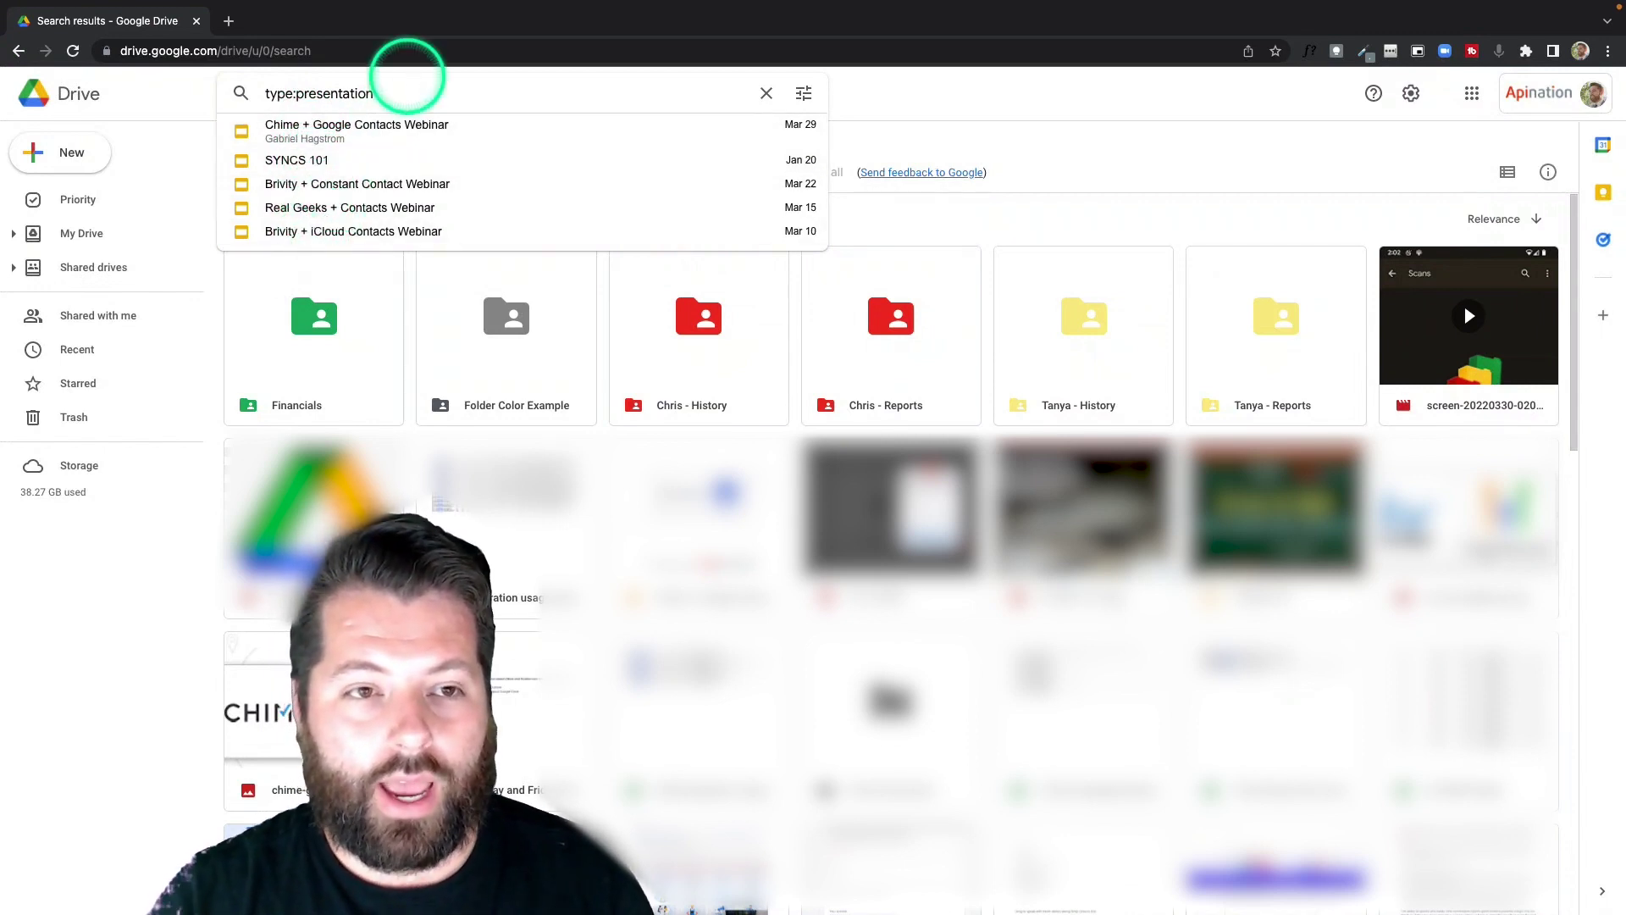
pyautogui.press('Return')
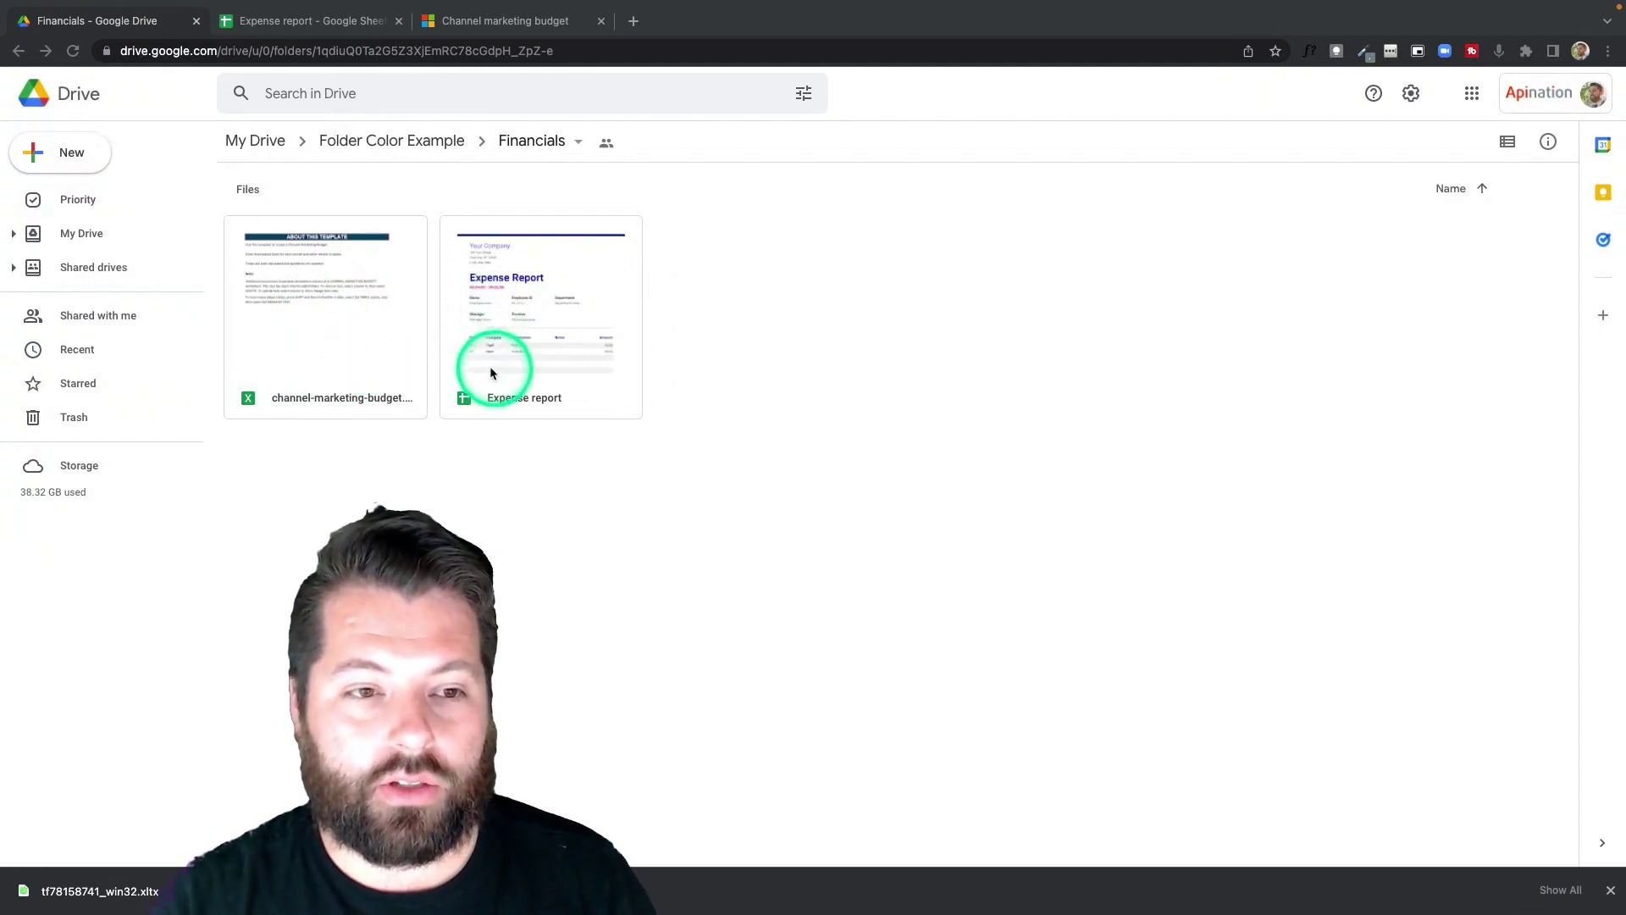
pyautogui.click(331, 287)
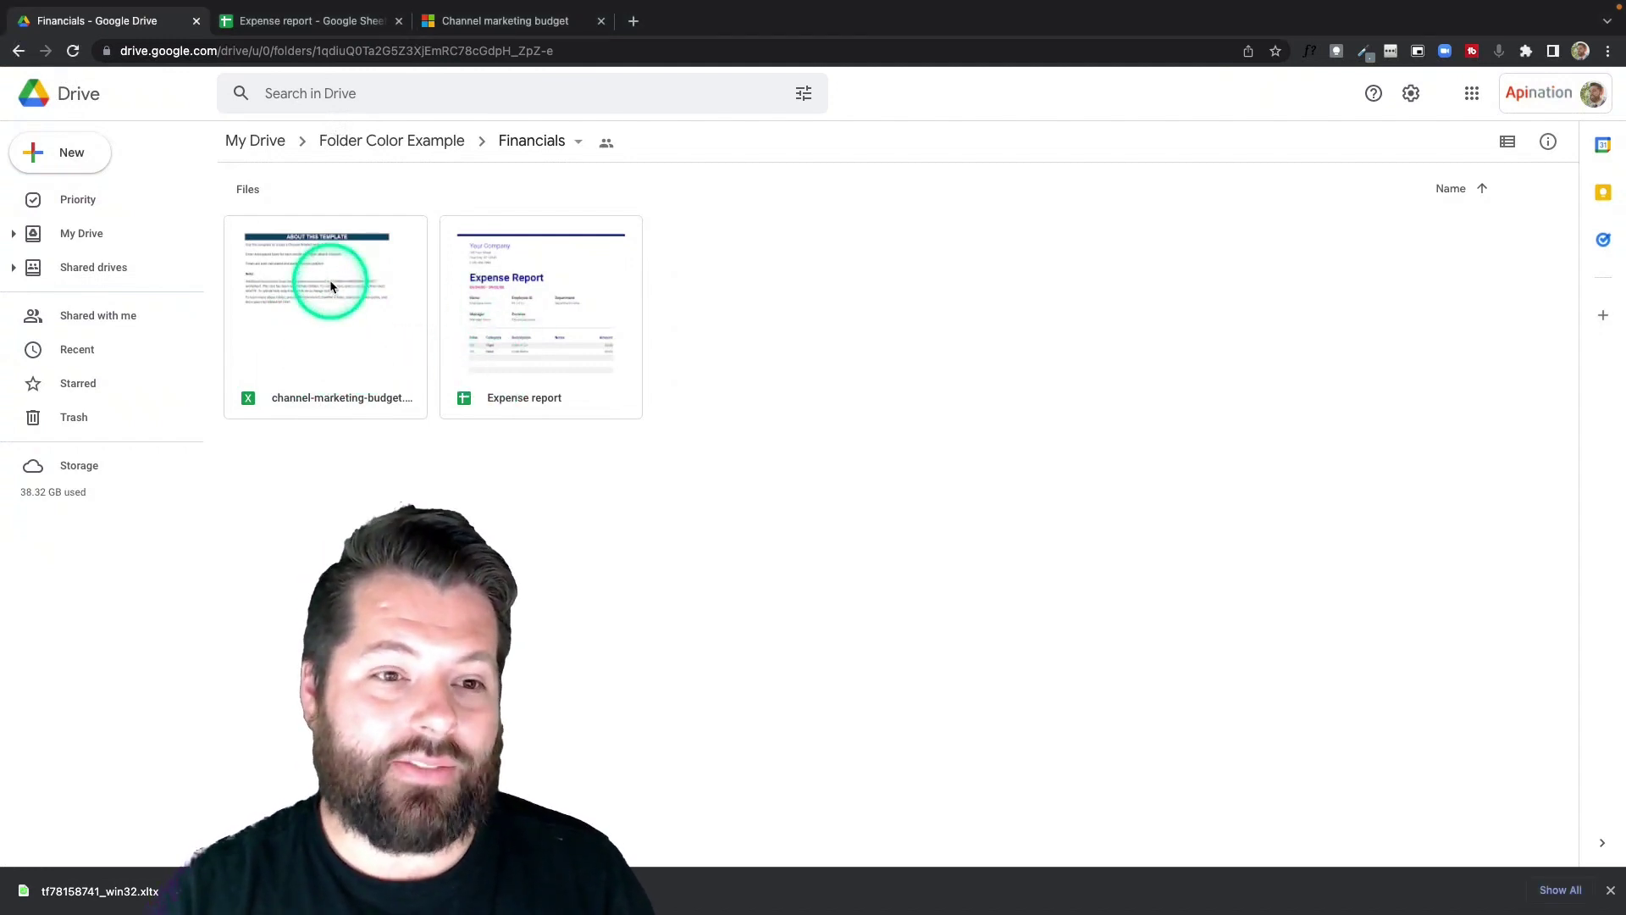
pyautogui.doubleClick(331, 286)
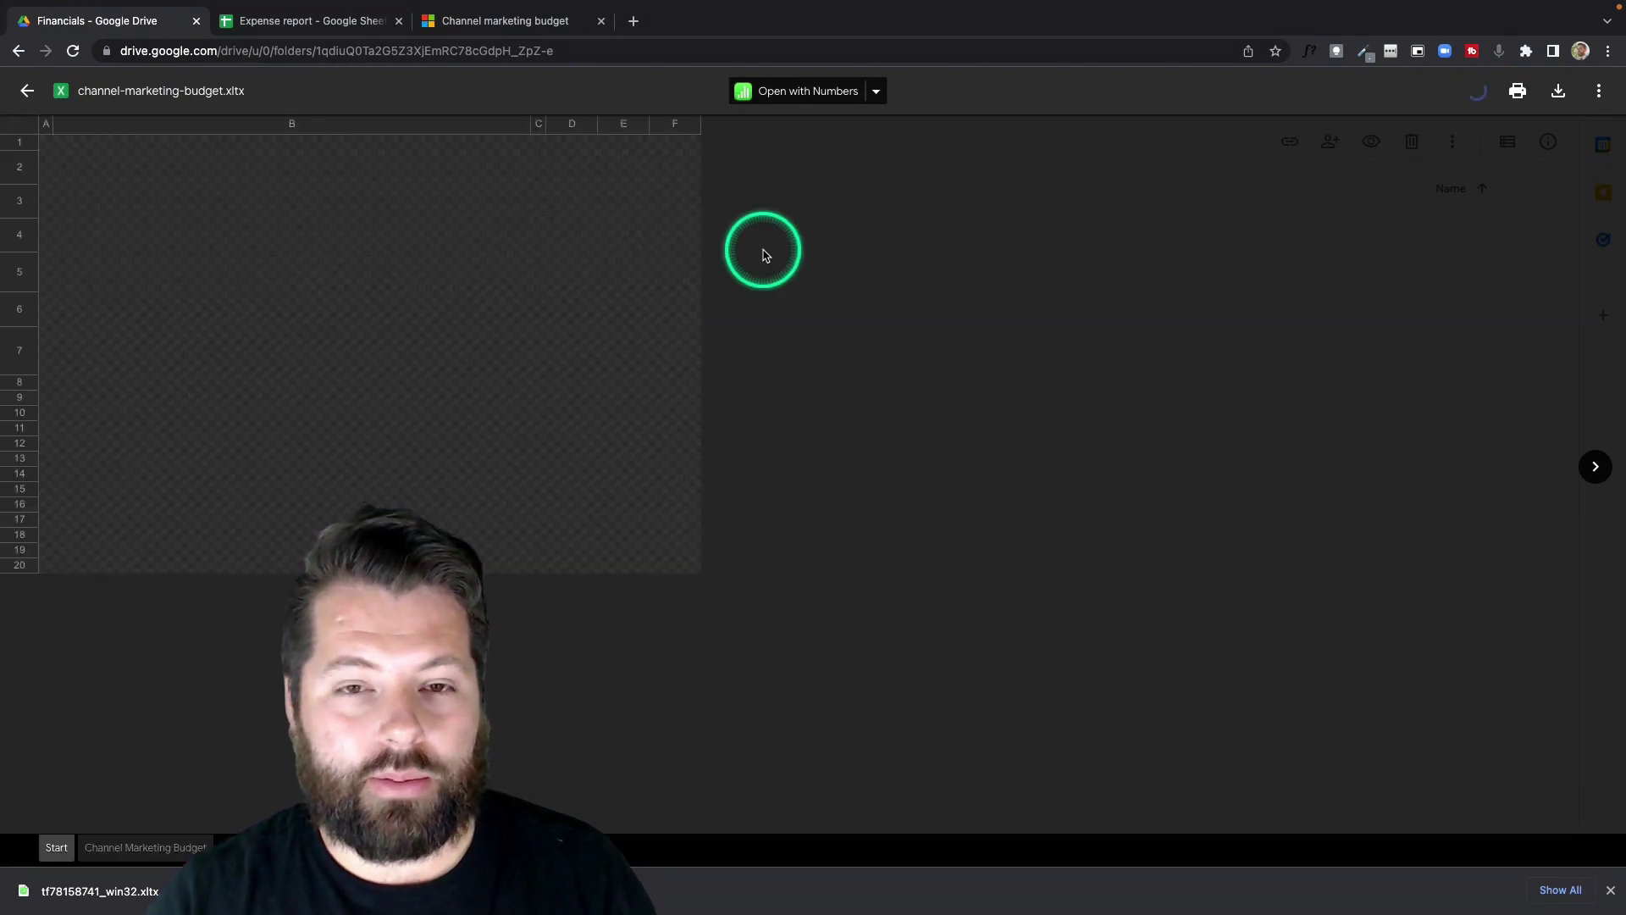
pyautogui.click(166, 862)
pyautogui.click(396, 383)
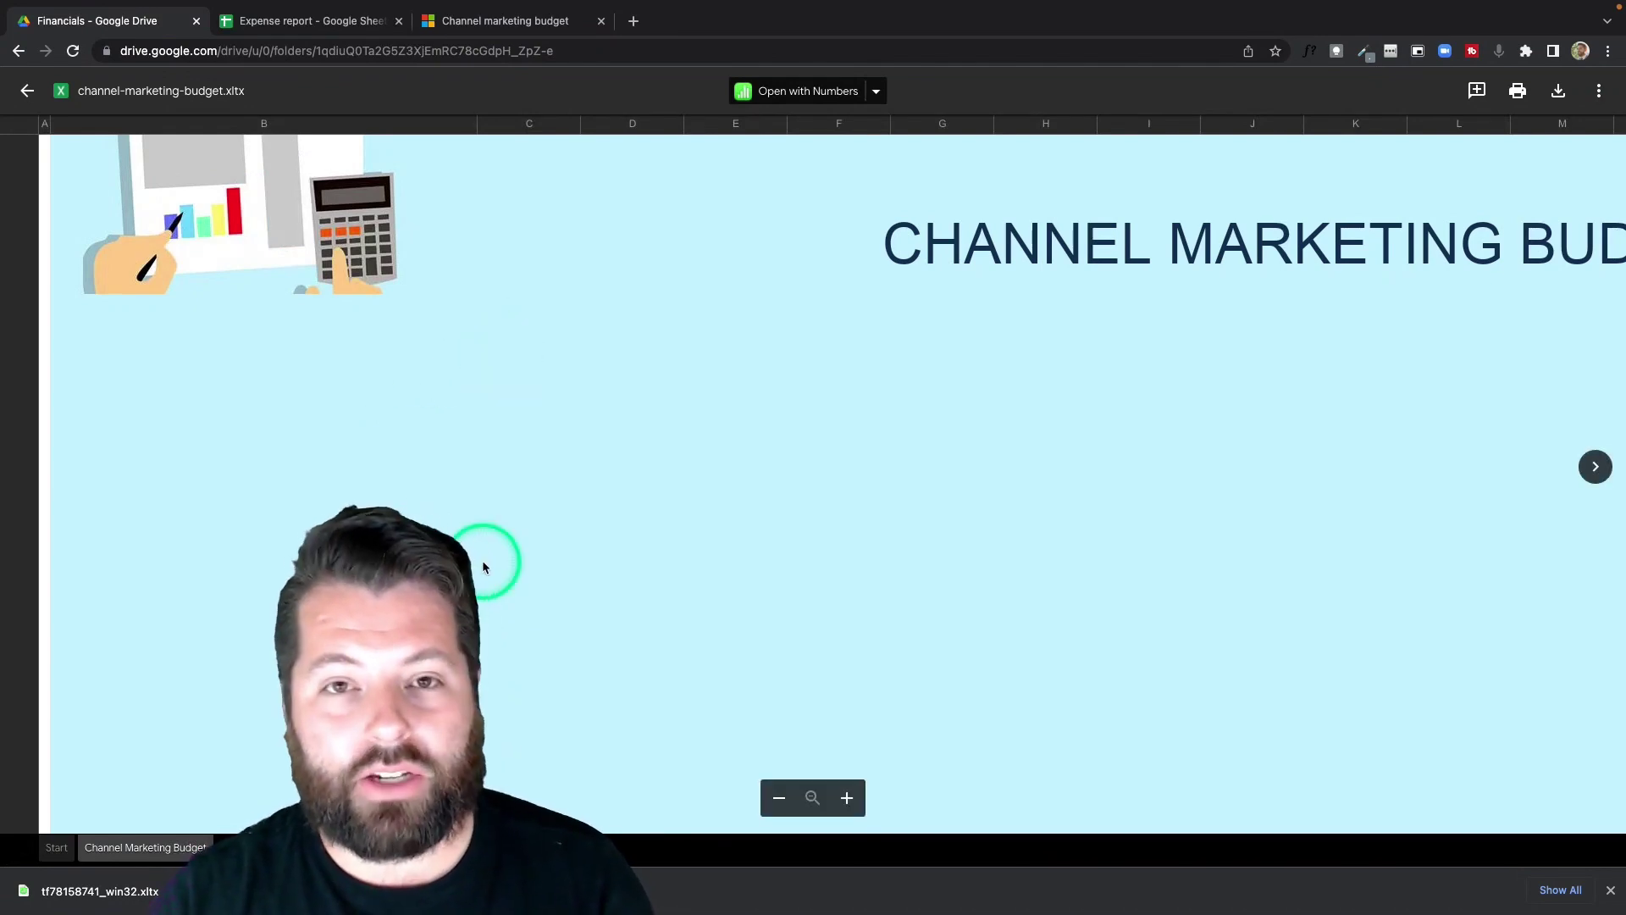
pyautogui.click(59, 848)
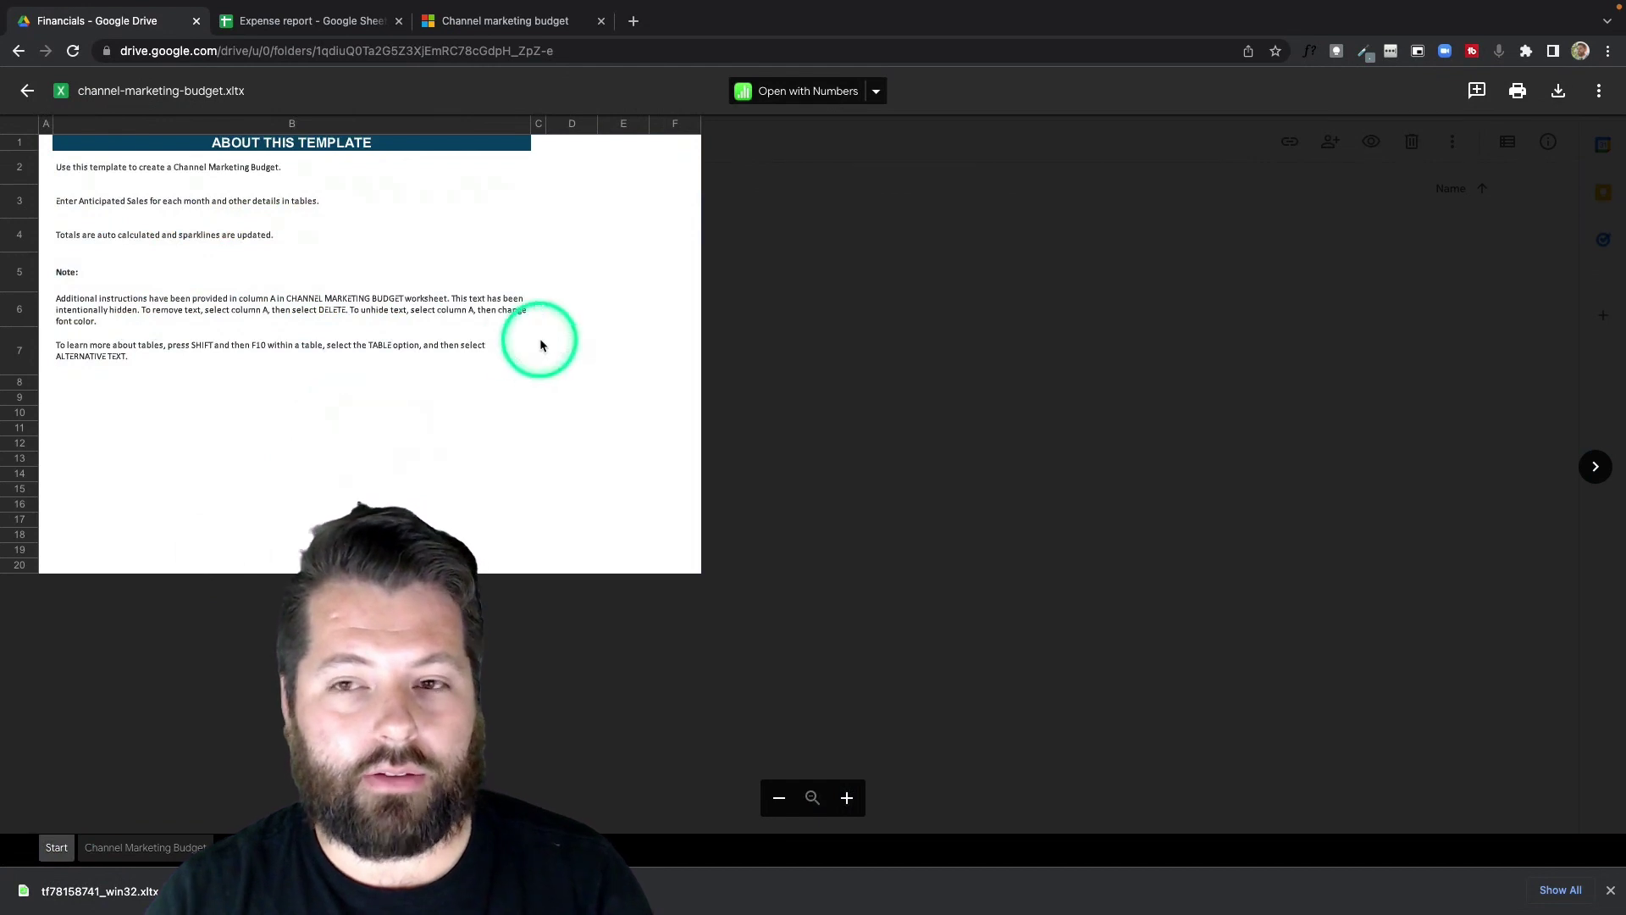
pyautogui.click(28, 91)
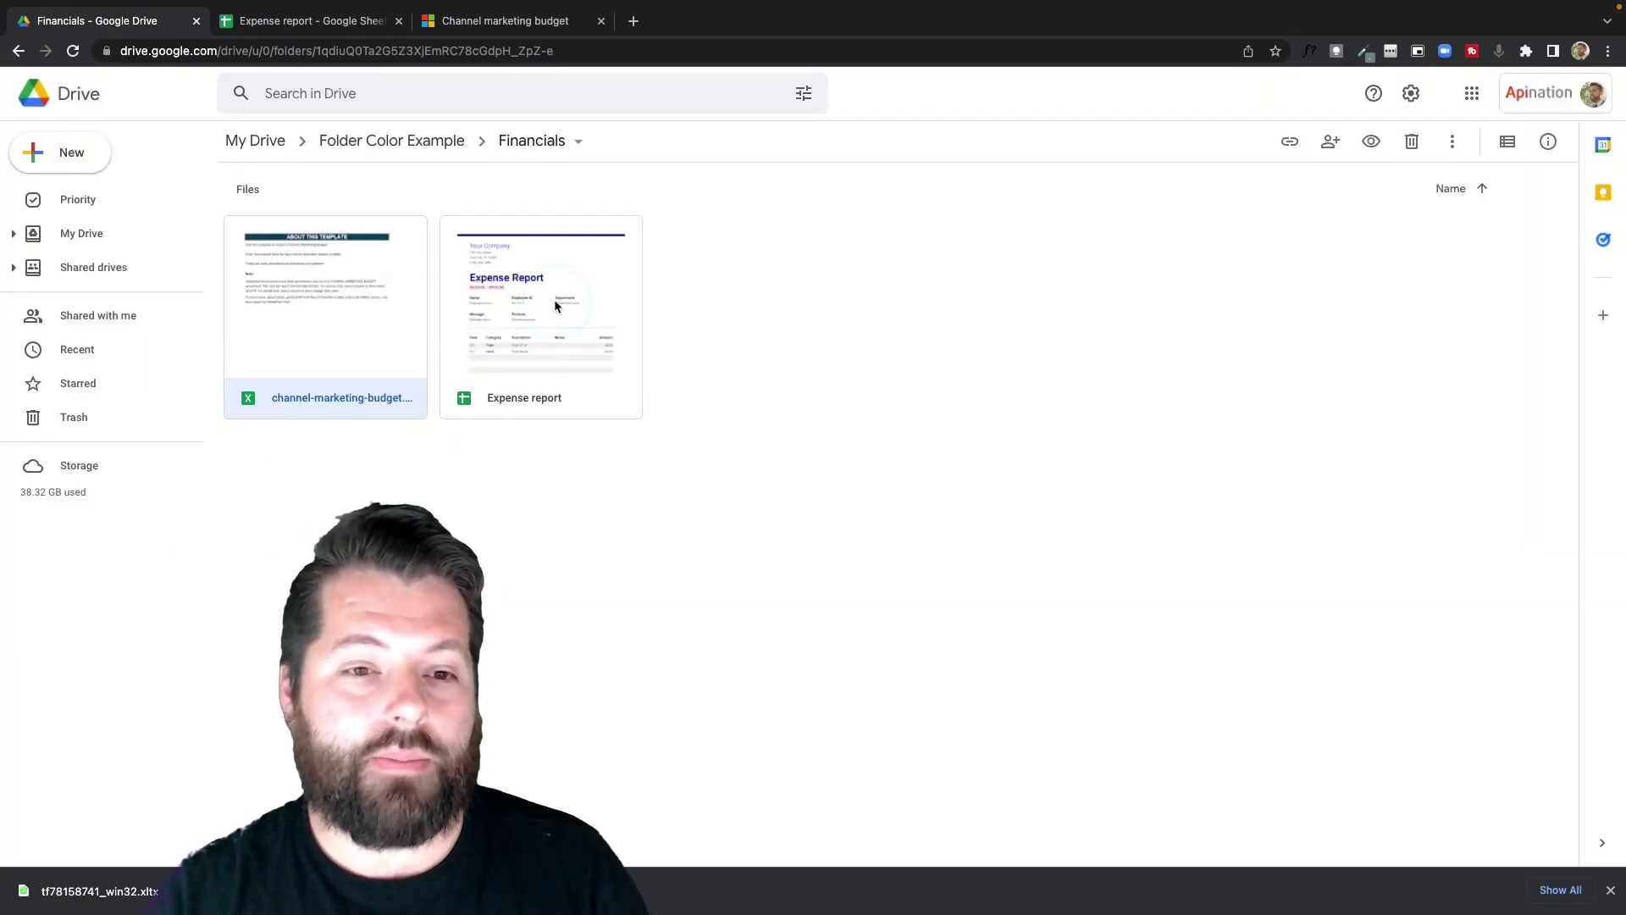
# Open the Expense report in Sheets and download it as Microsoft Excel (.xlsx).
pyautogui.doubleClick(556, 306)
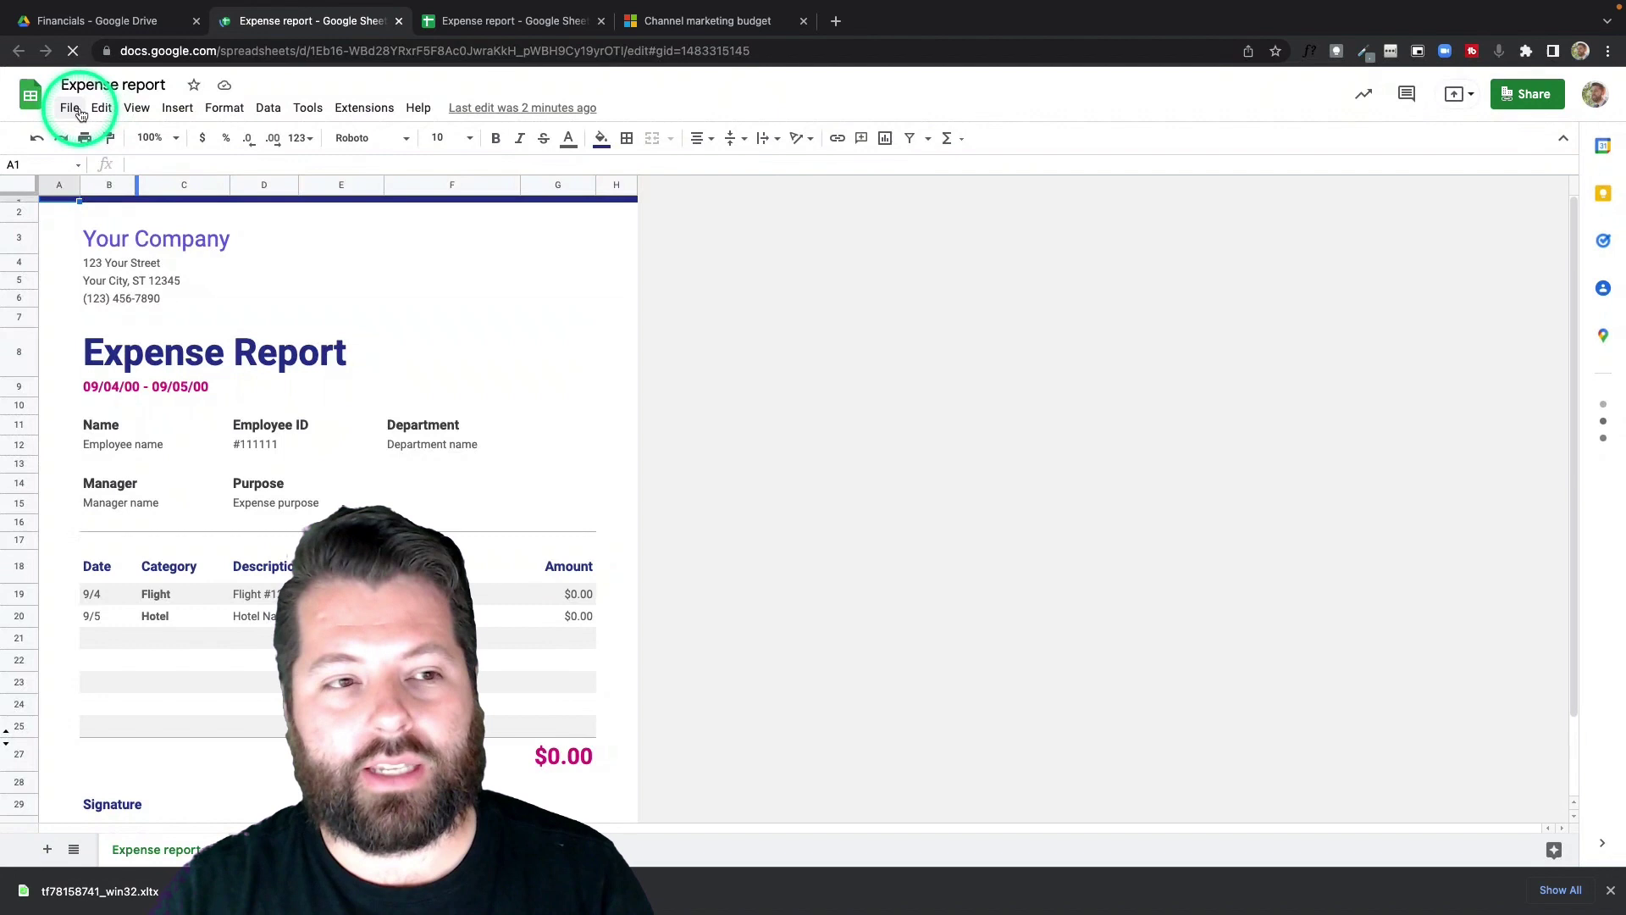
pyautogui.click(70, 108)
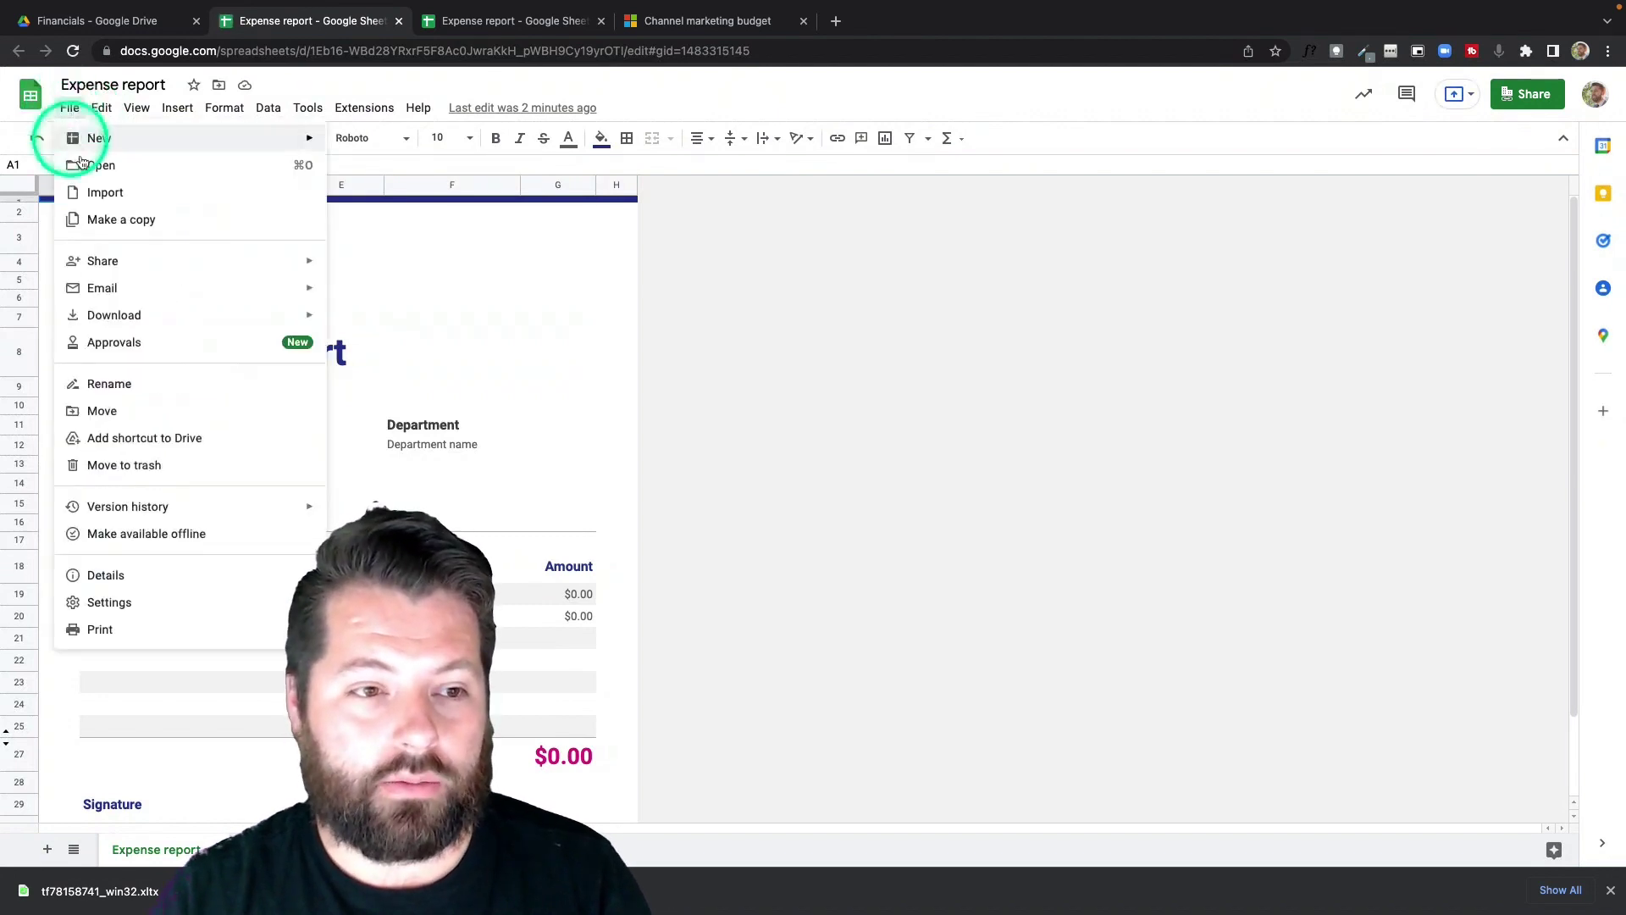
pyautogui.moveTo(164, 315)
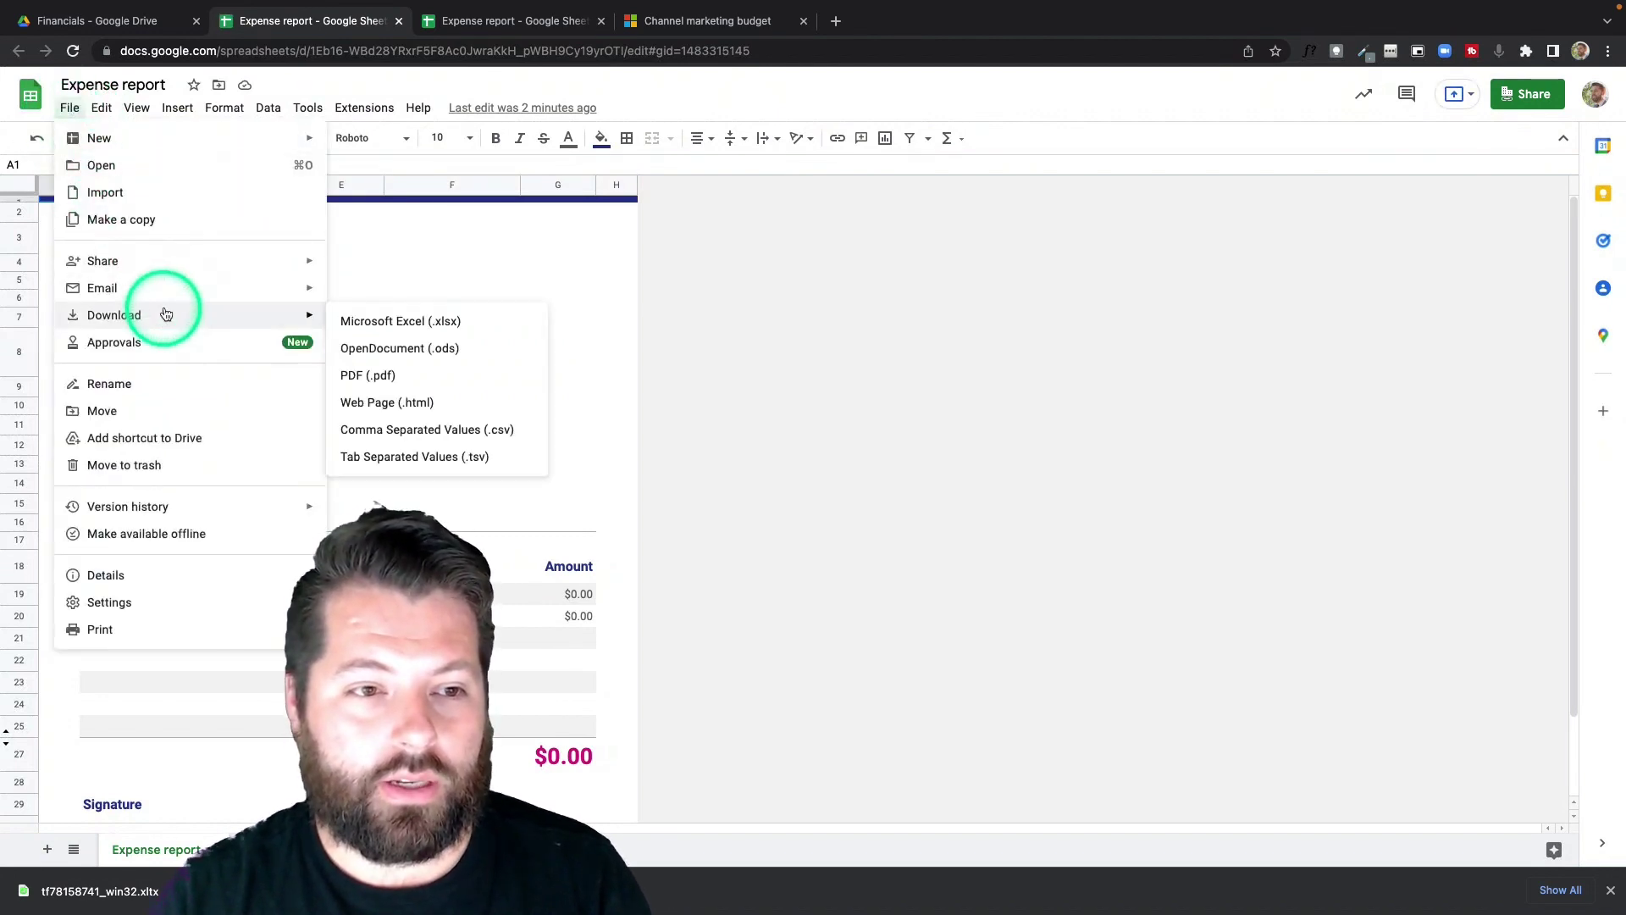
pyautogui.click(383, 322)
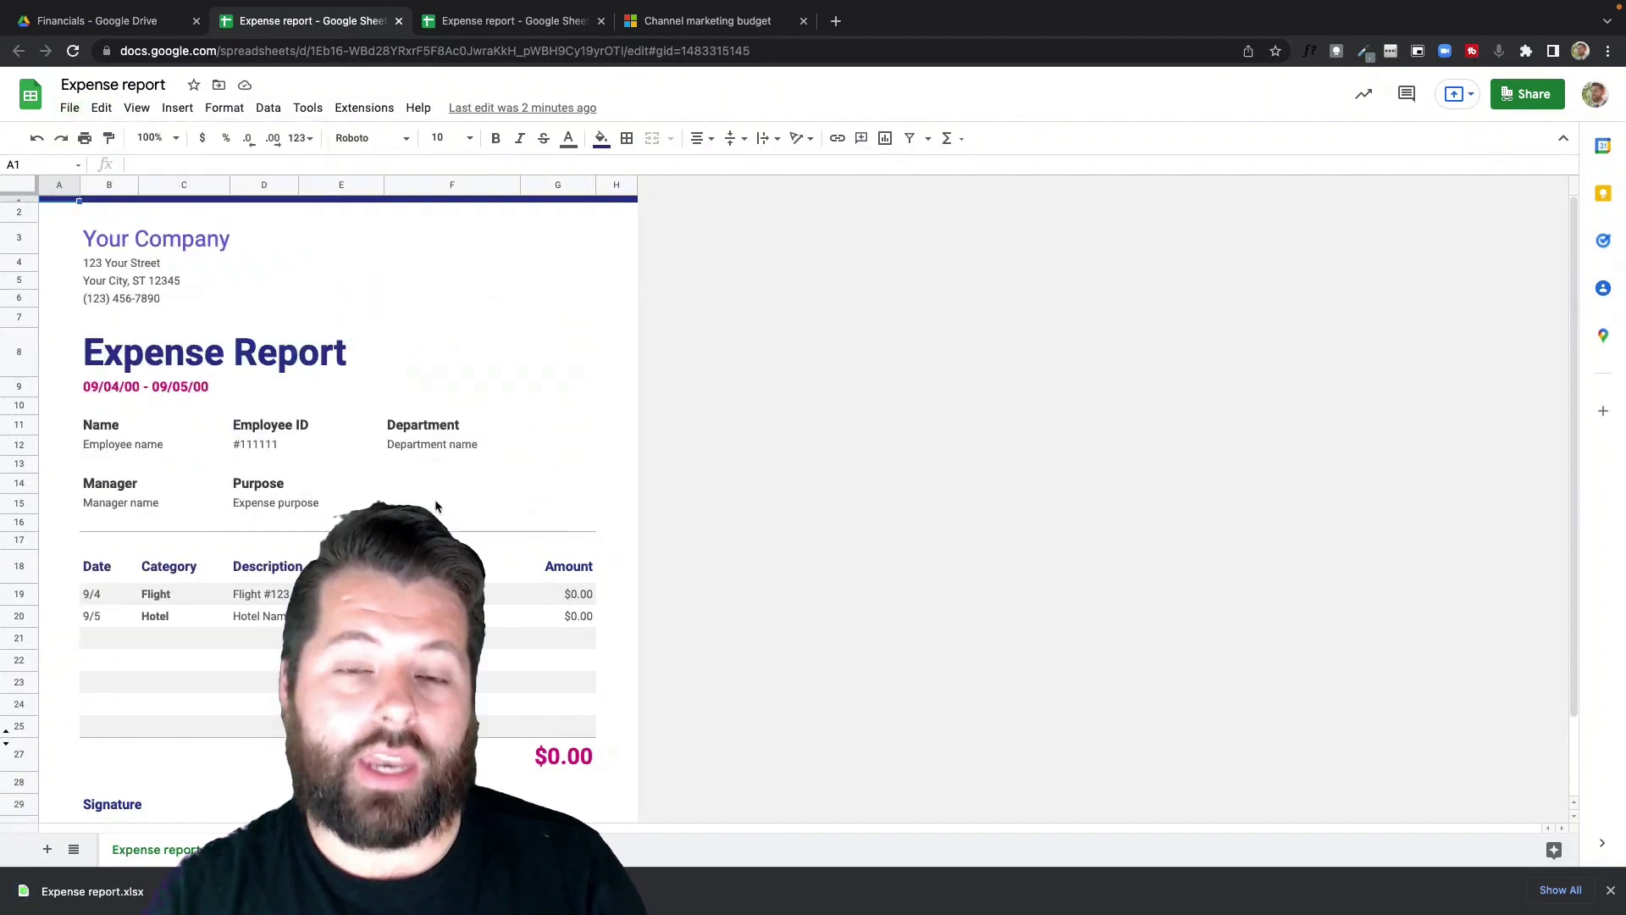
pyautogui.click(130, 800)
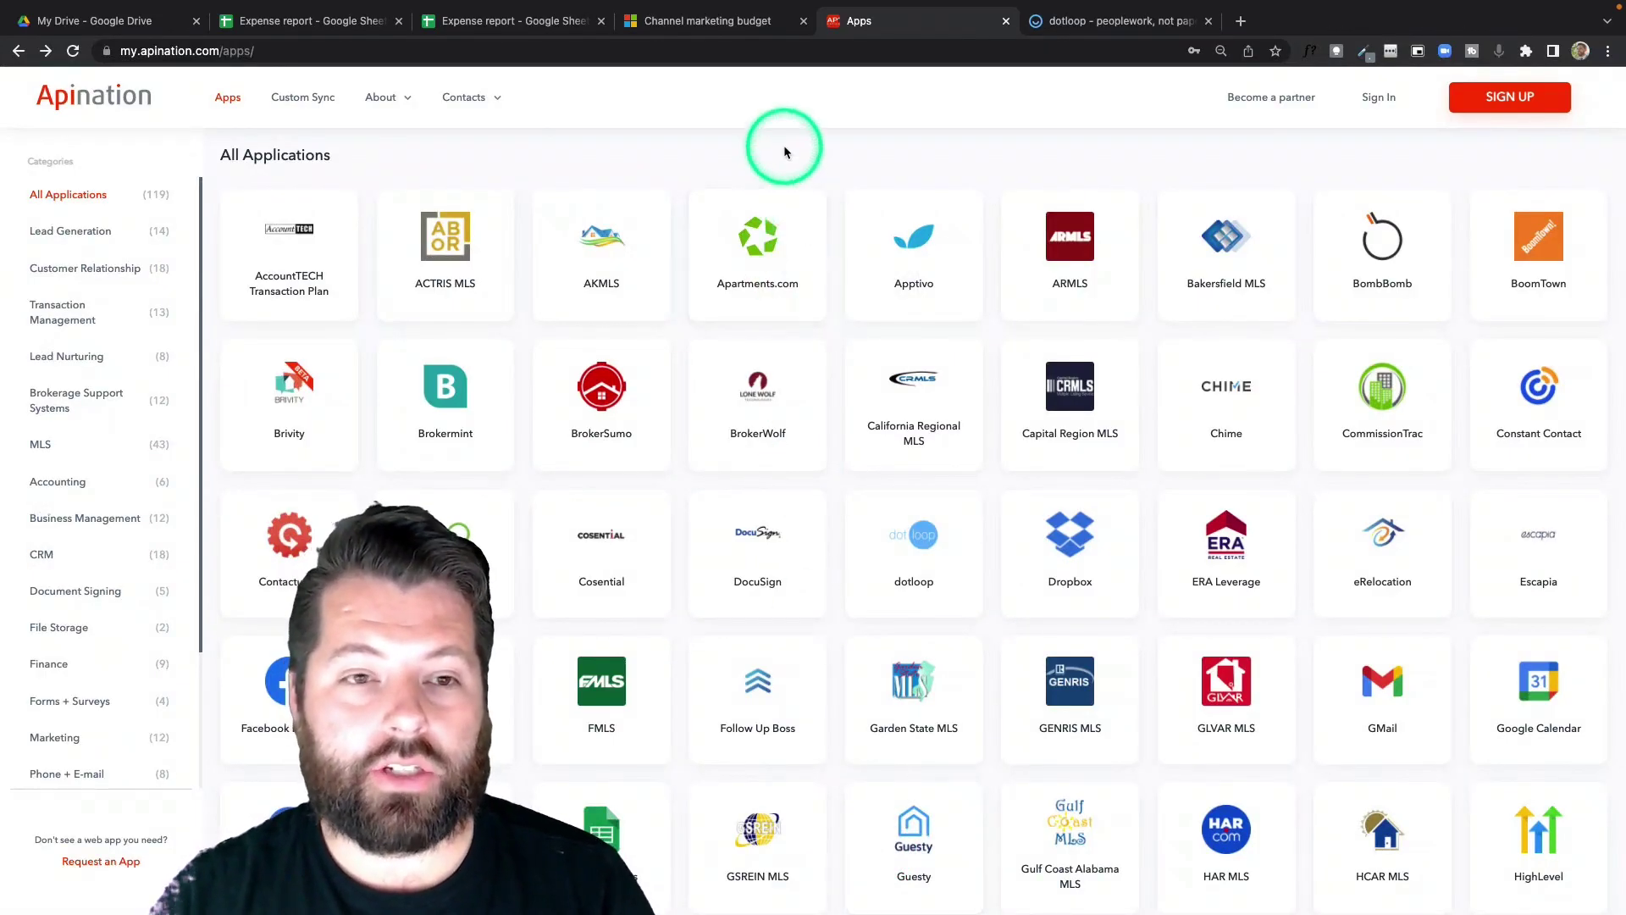
# Scroll to the Google Drive card in API Nation's Apps grid and open its integrations page.
pyautogui.scroll(-3, 784, 394)
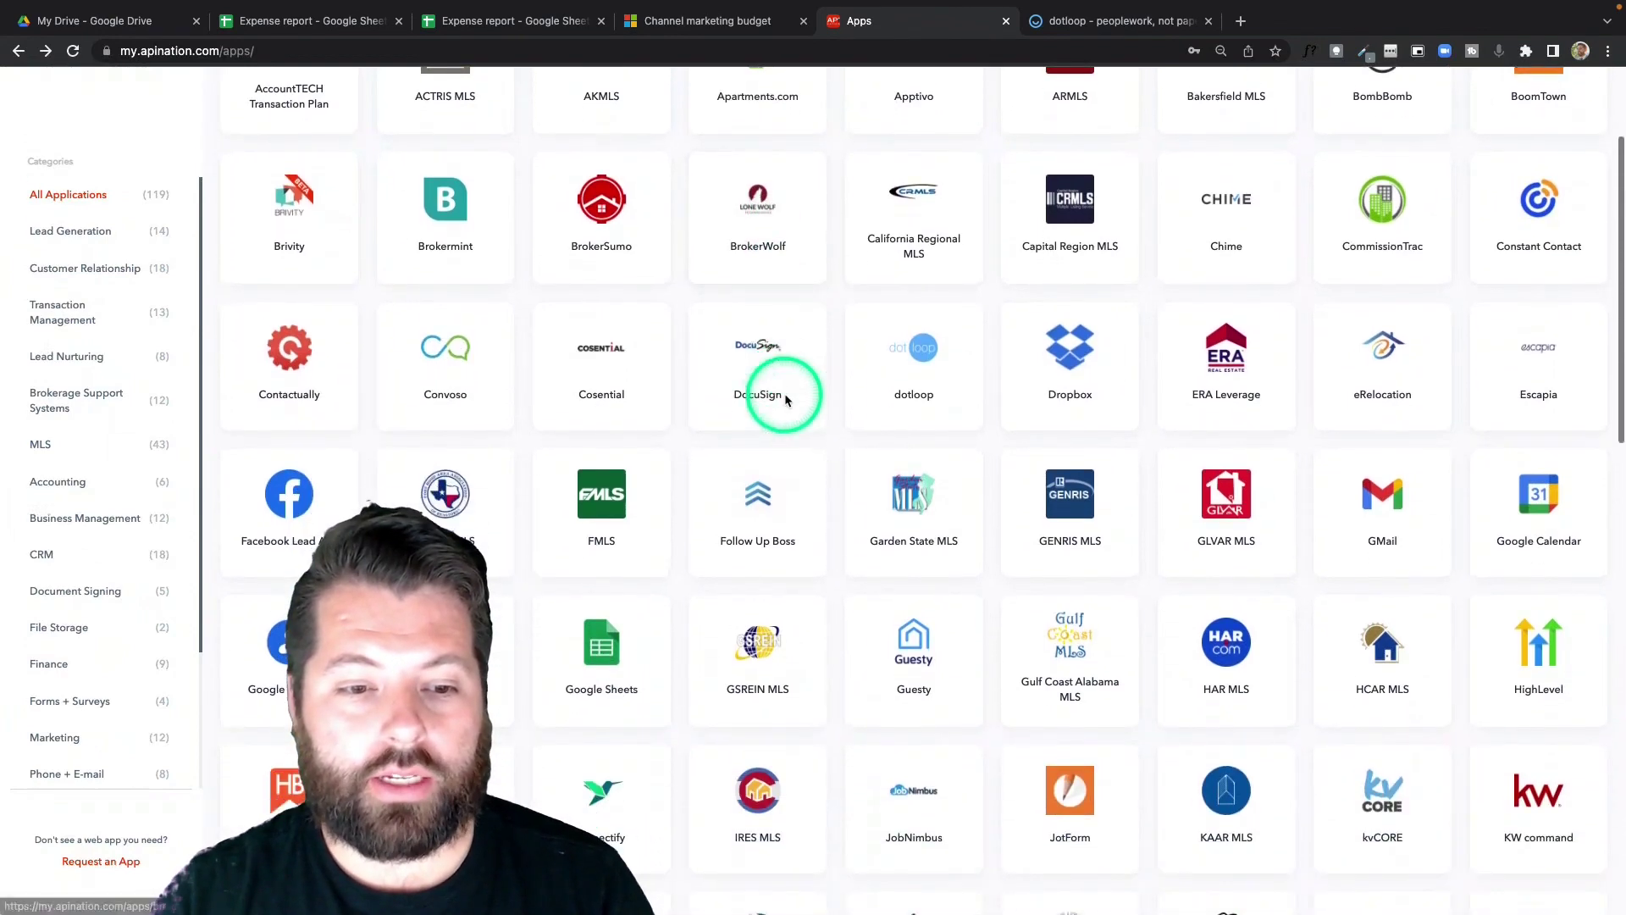
pyautogui.scroll(-3, 784, 398)
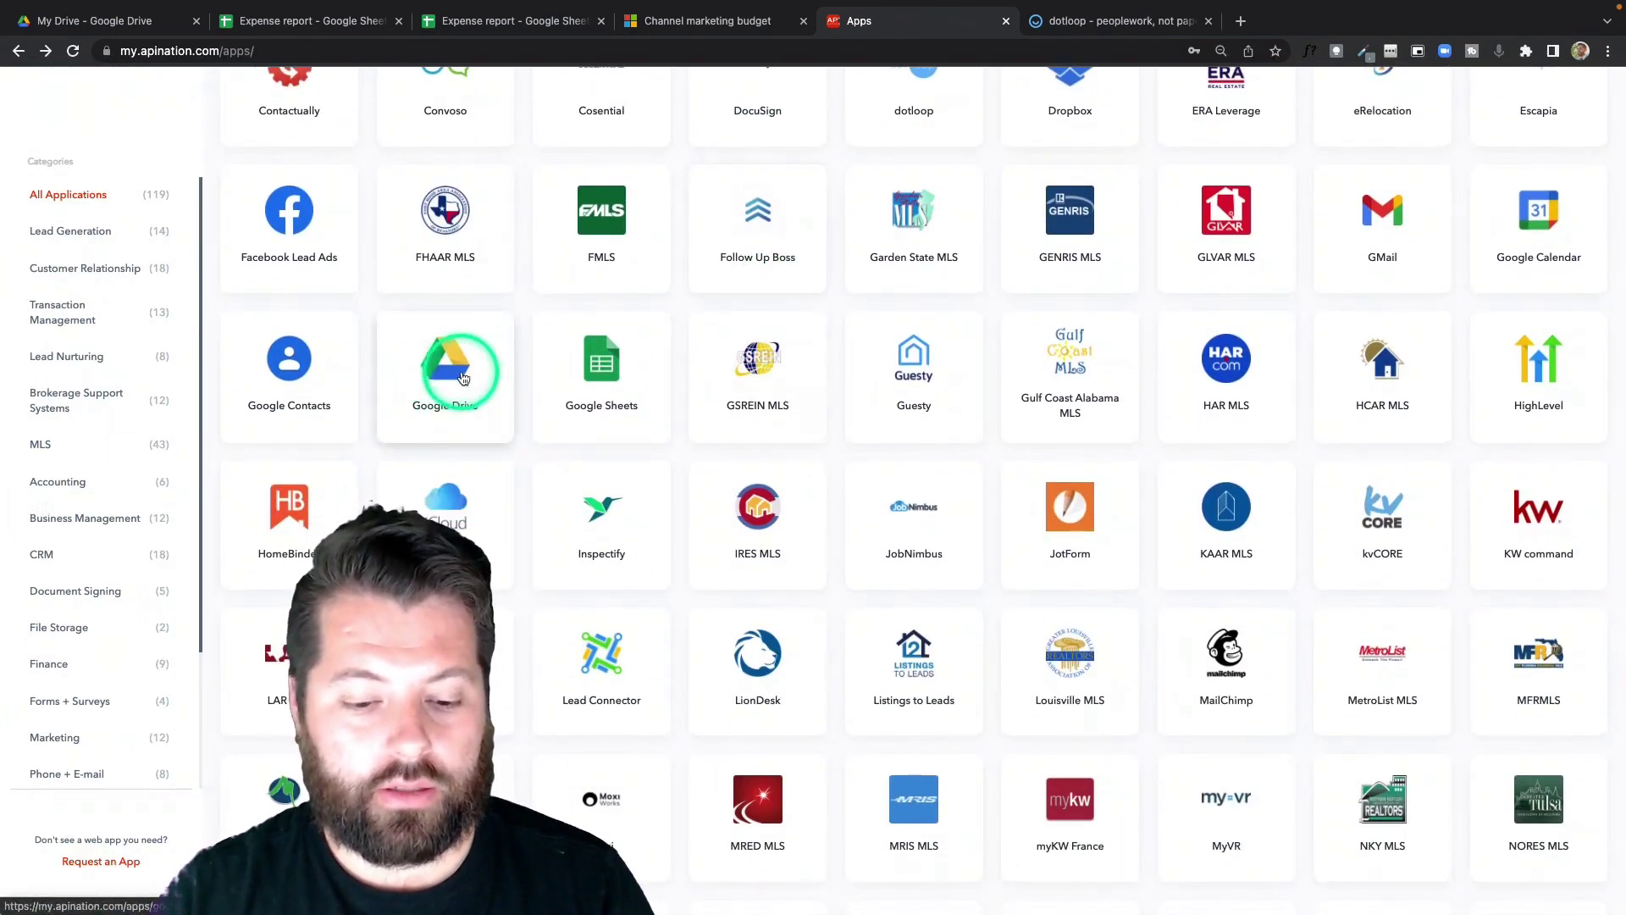
pyautogui.click(463, 377)
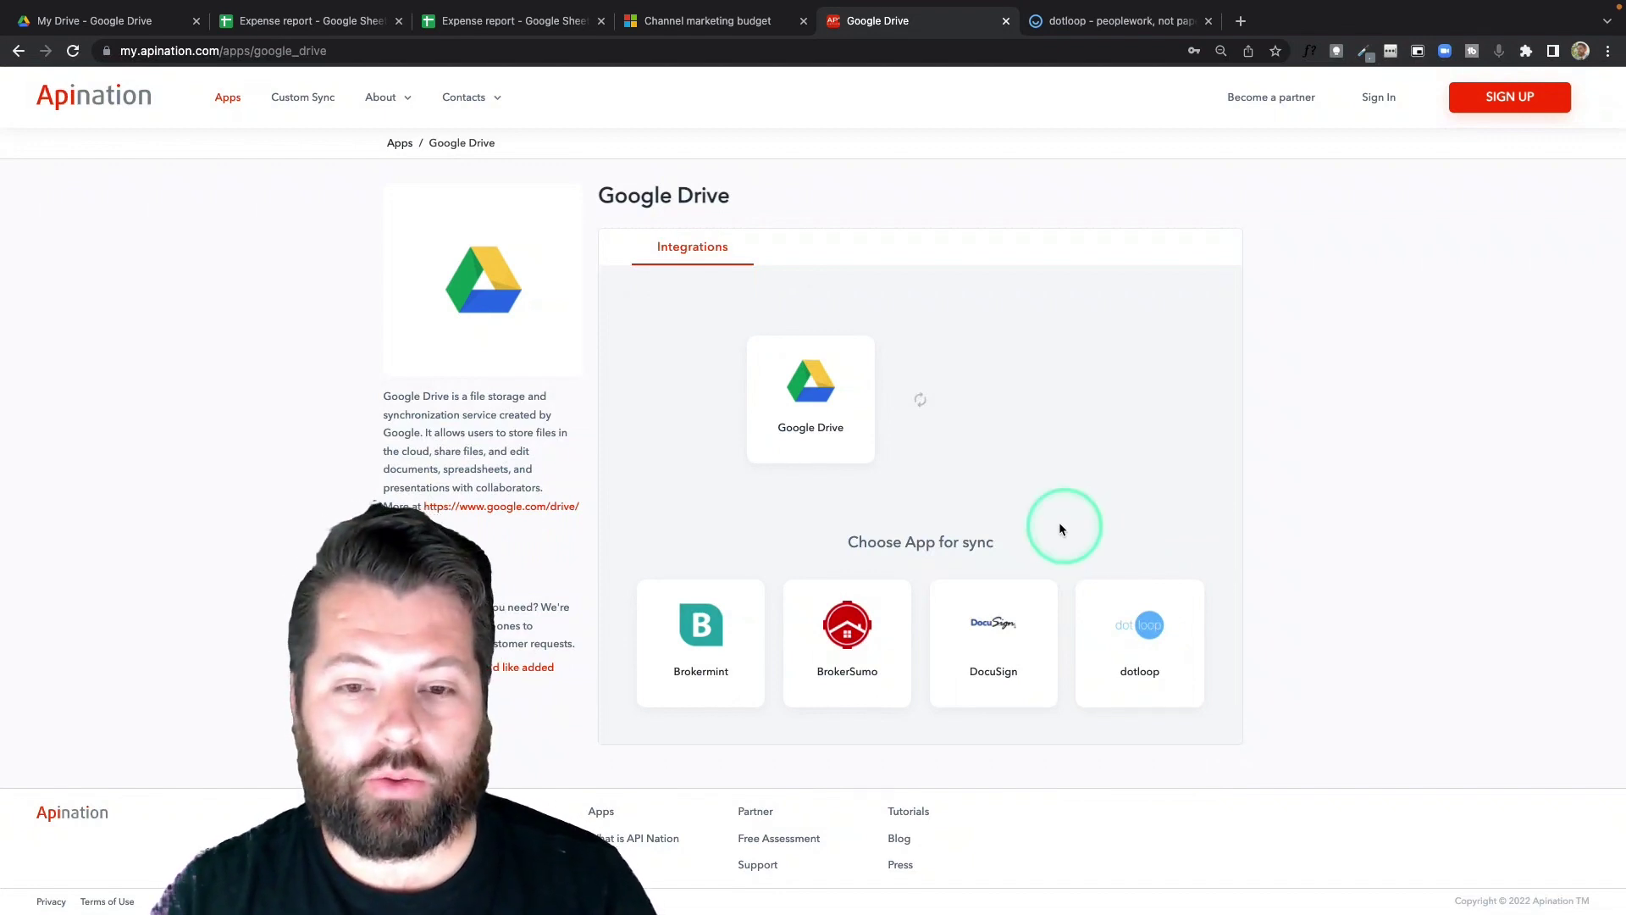
# Choose dotloop as the sync app and approve API Nation's access to the dotloop account.
pyautogui.click(1121, 625)
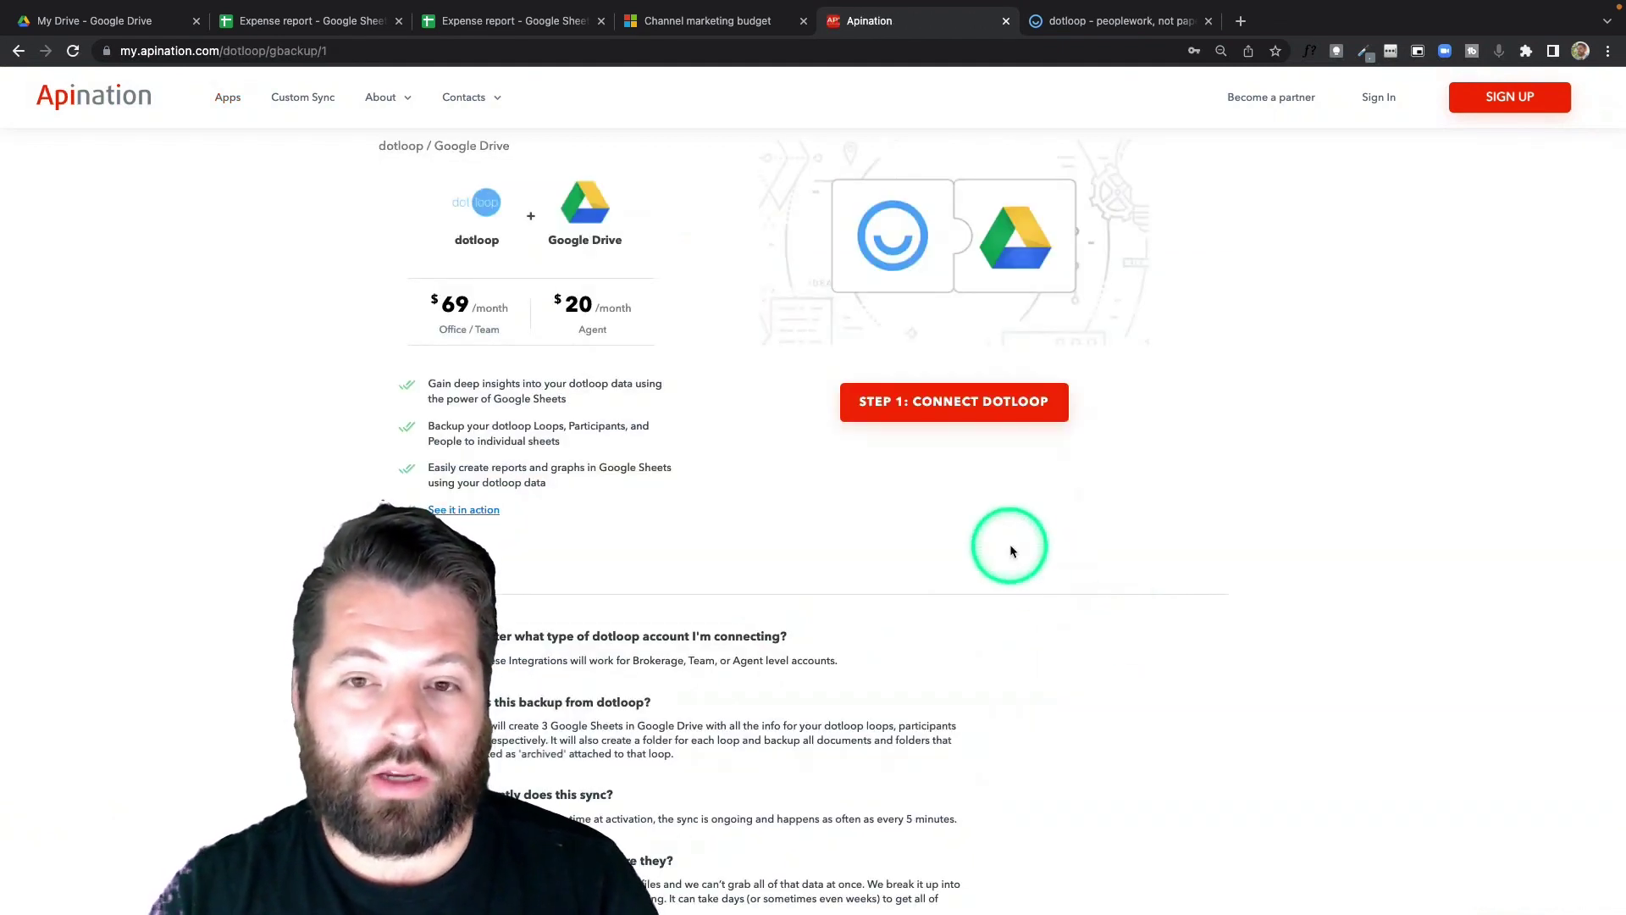
pyautogui.click(945, 408)
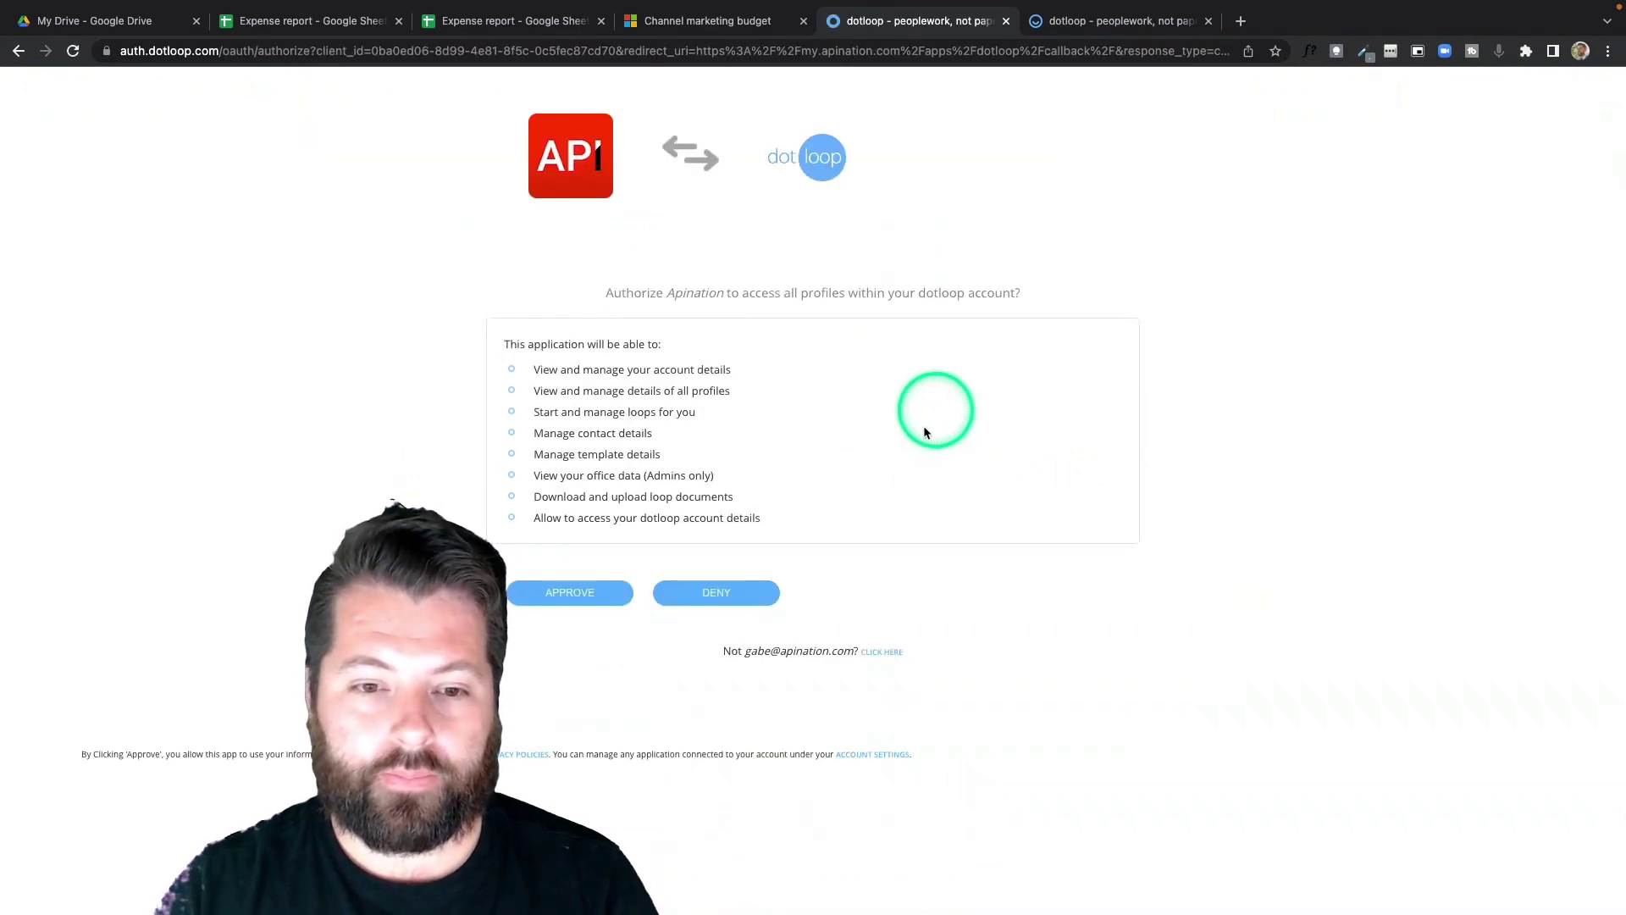
pyautogui.click(566, 597)
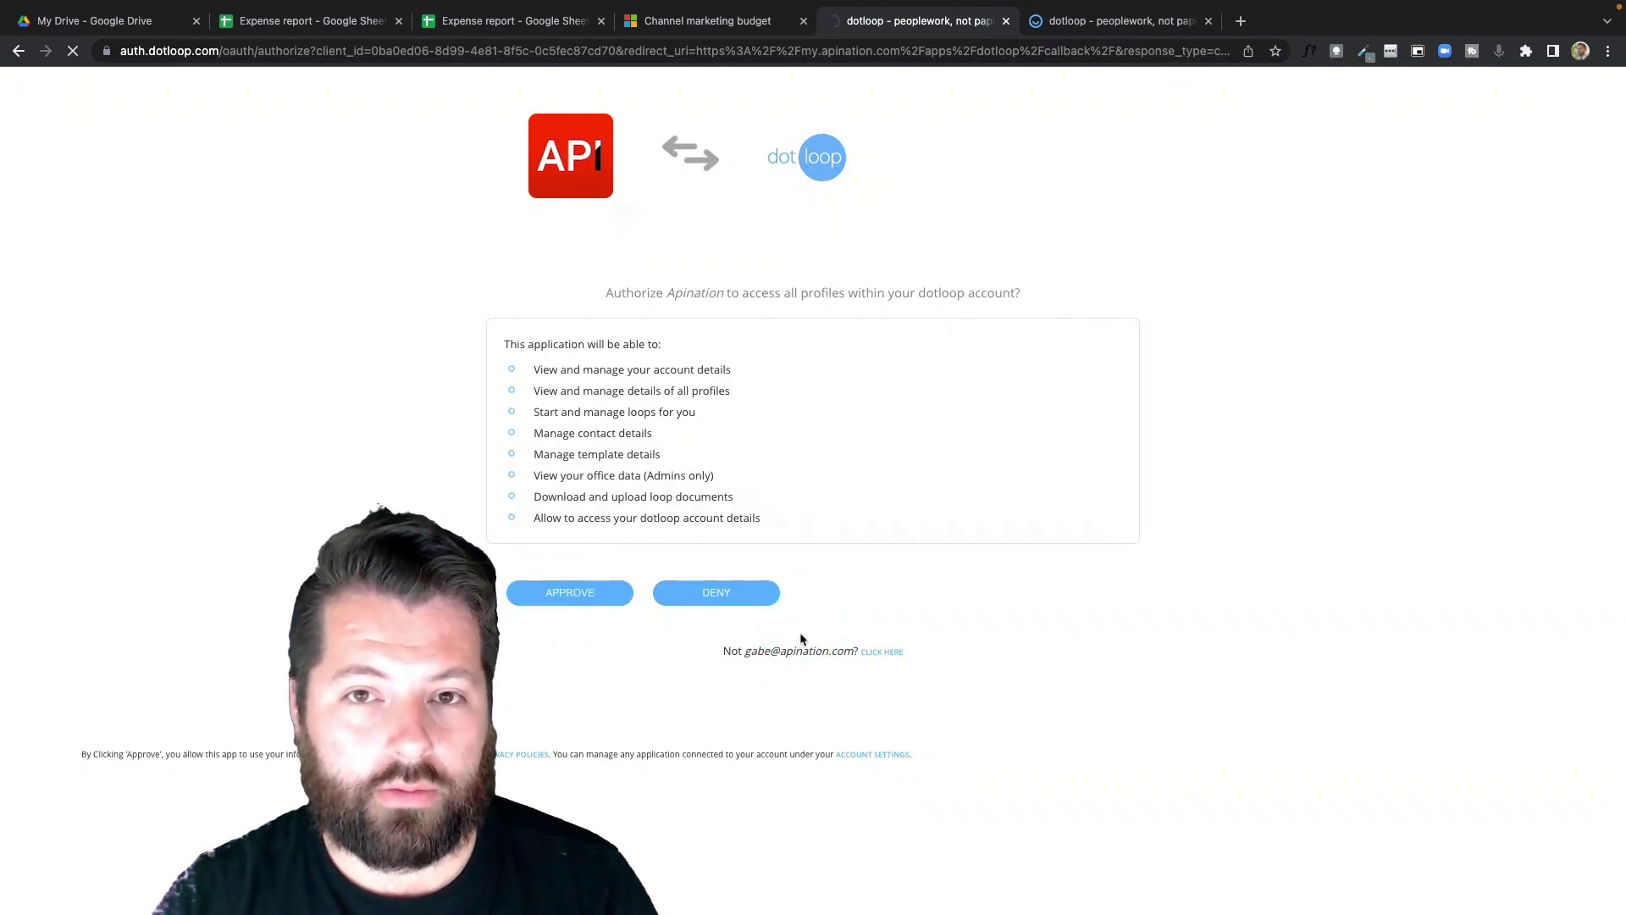
# Connect the first Google account to both Google Drive and Google Sheets, allowing access.
pyautogui.click(827, 471)
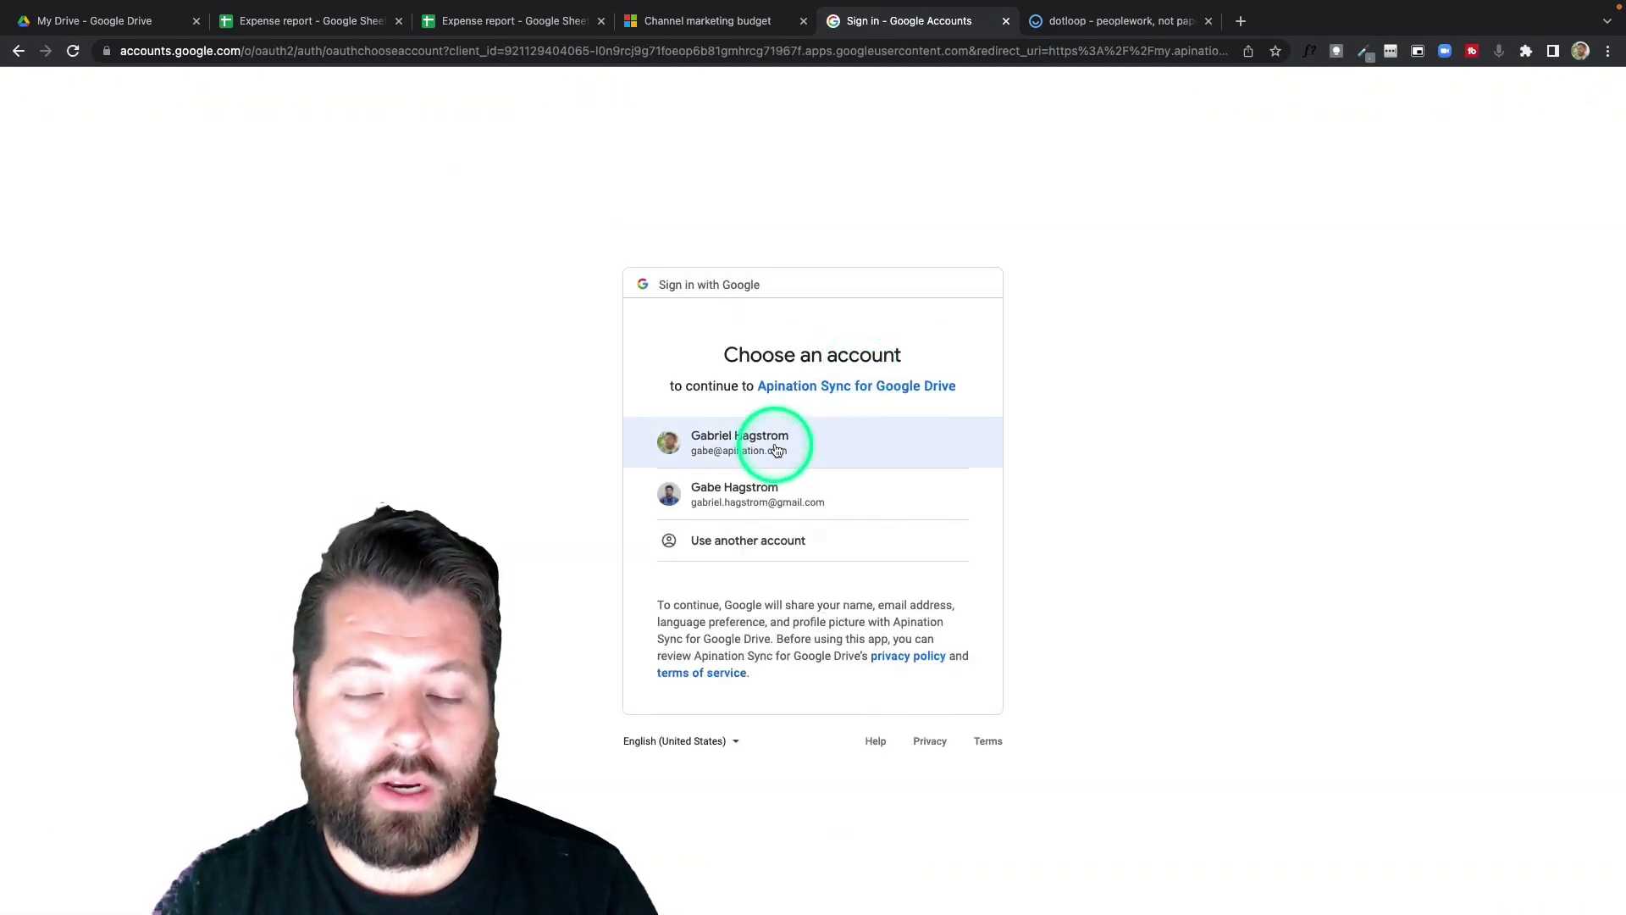
pyautogui.click(777, 449)
pyautogui.click(876, 718)
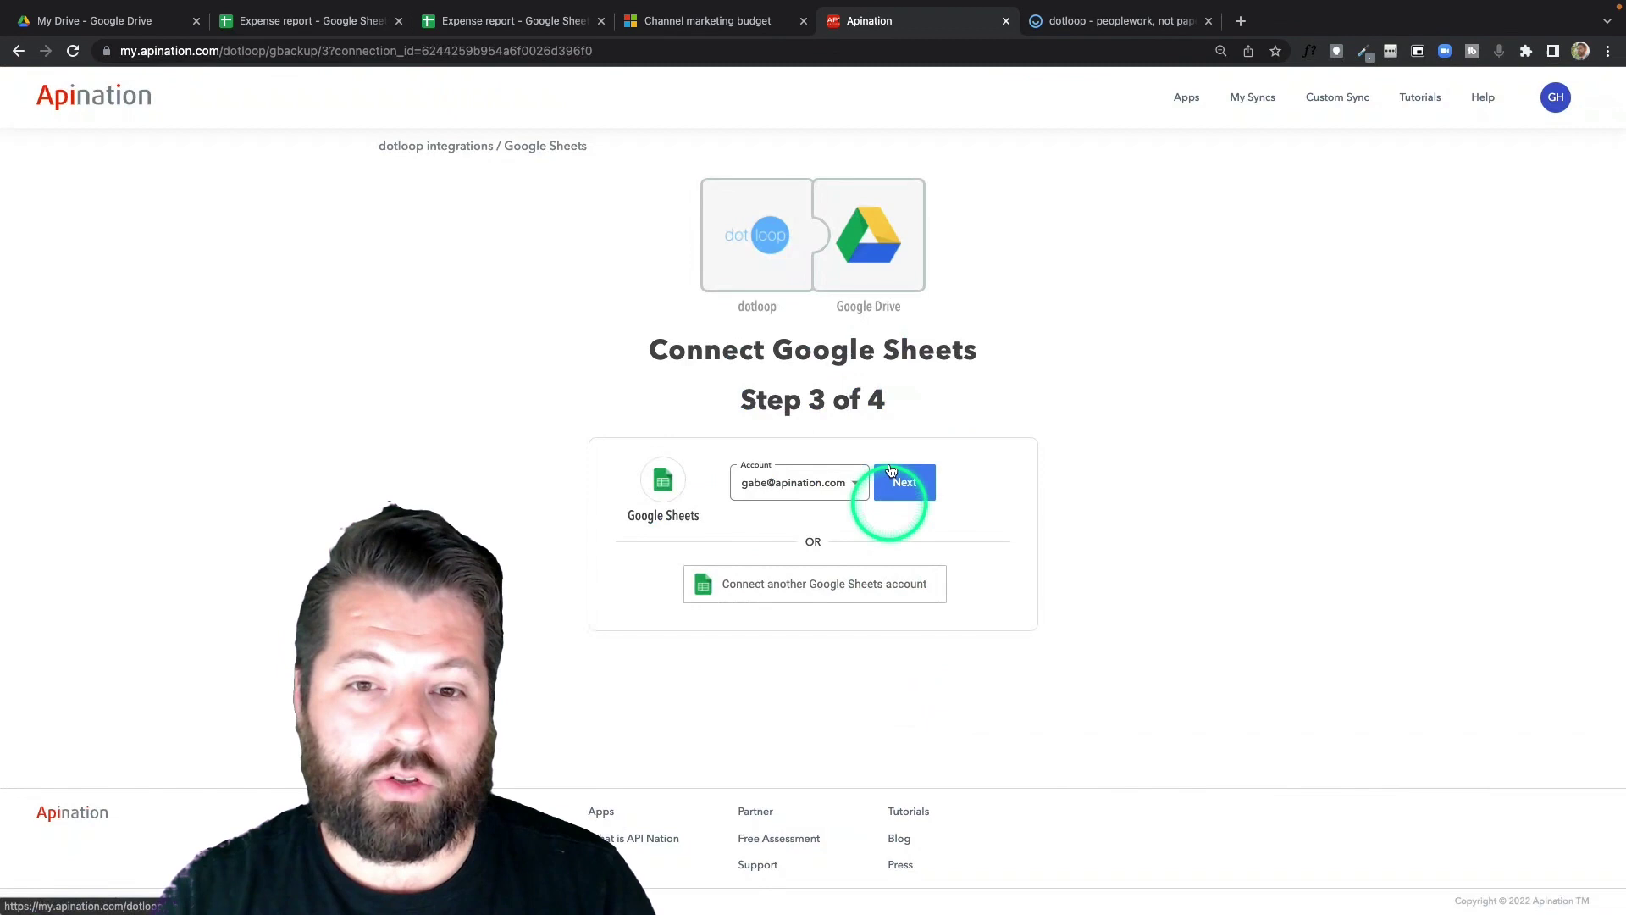
pyautogui.click(837, 585)
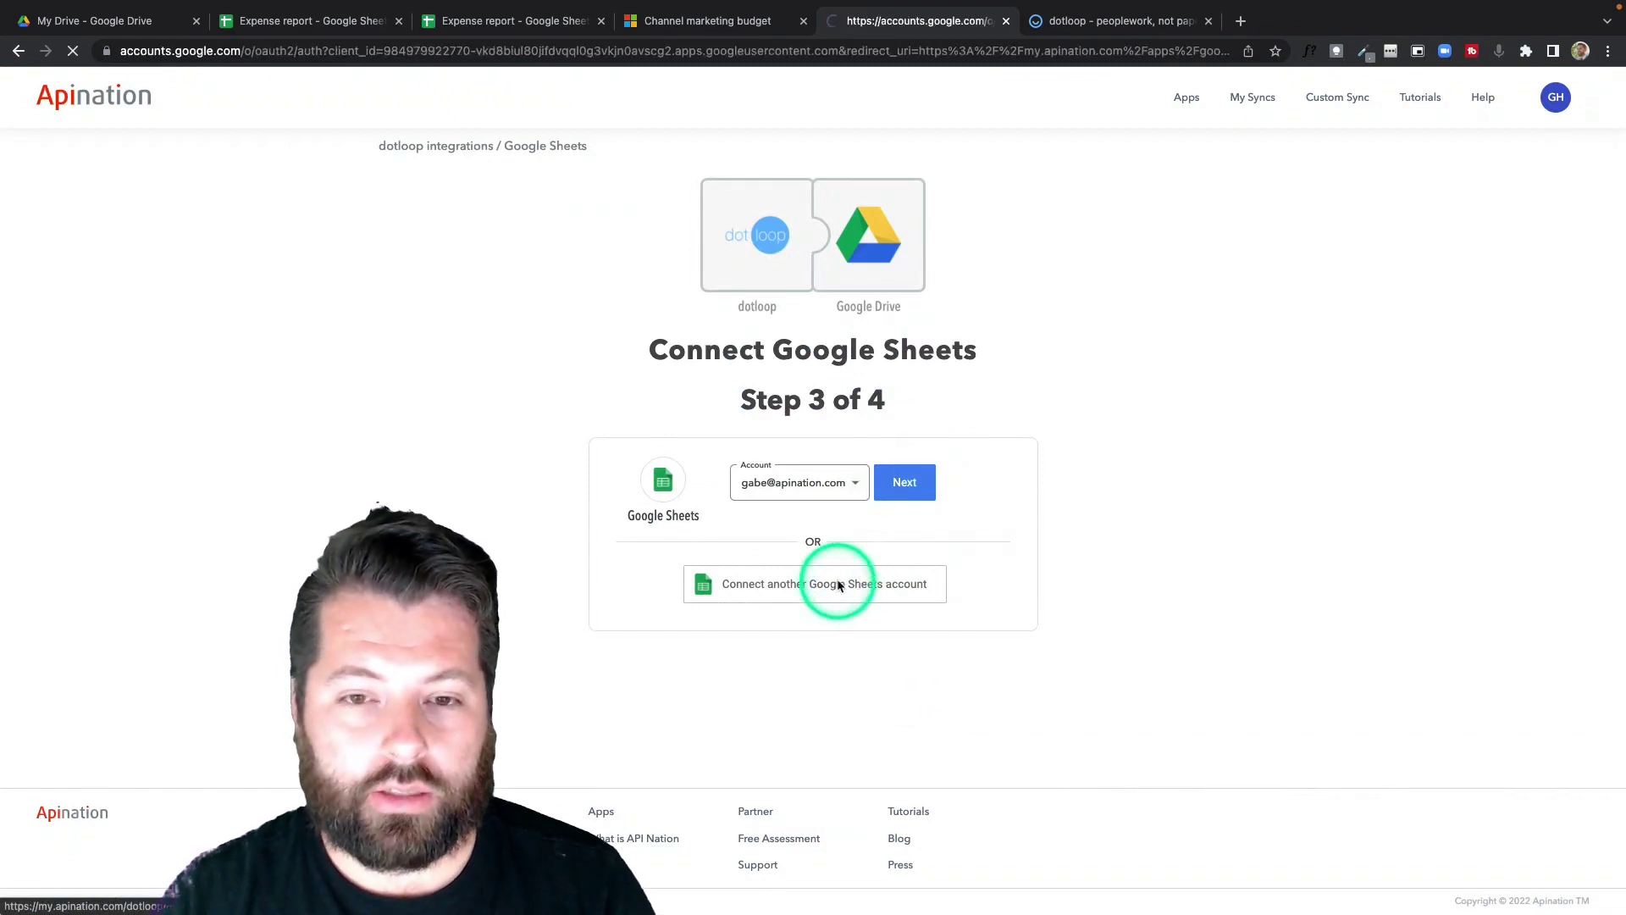
pyautogui.click(790, 447)
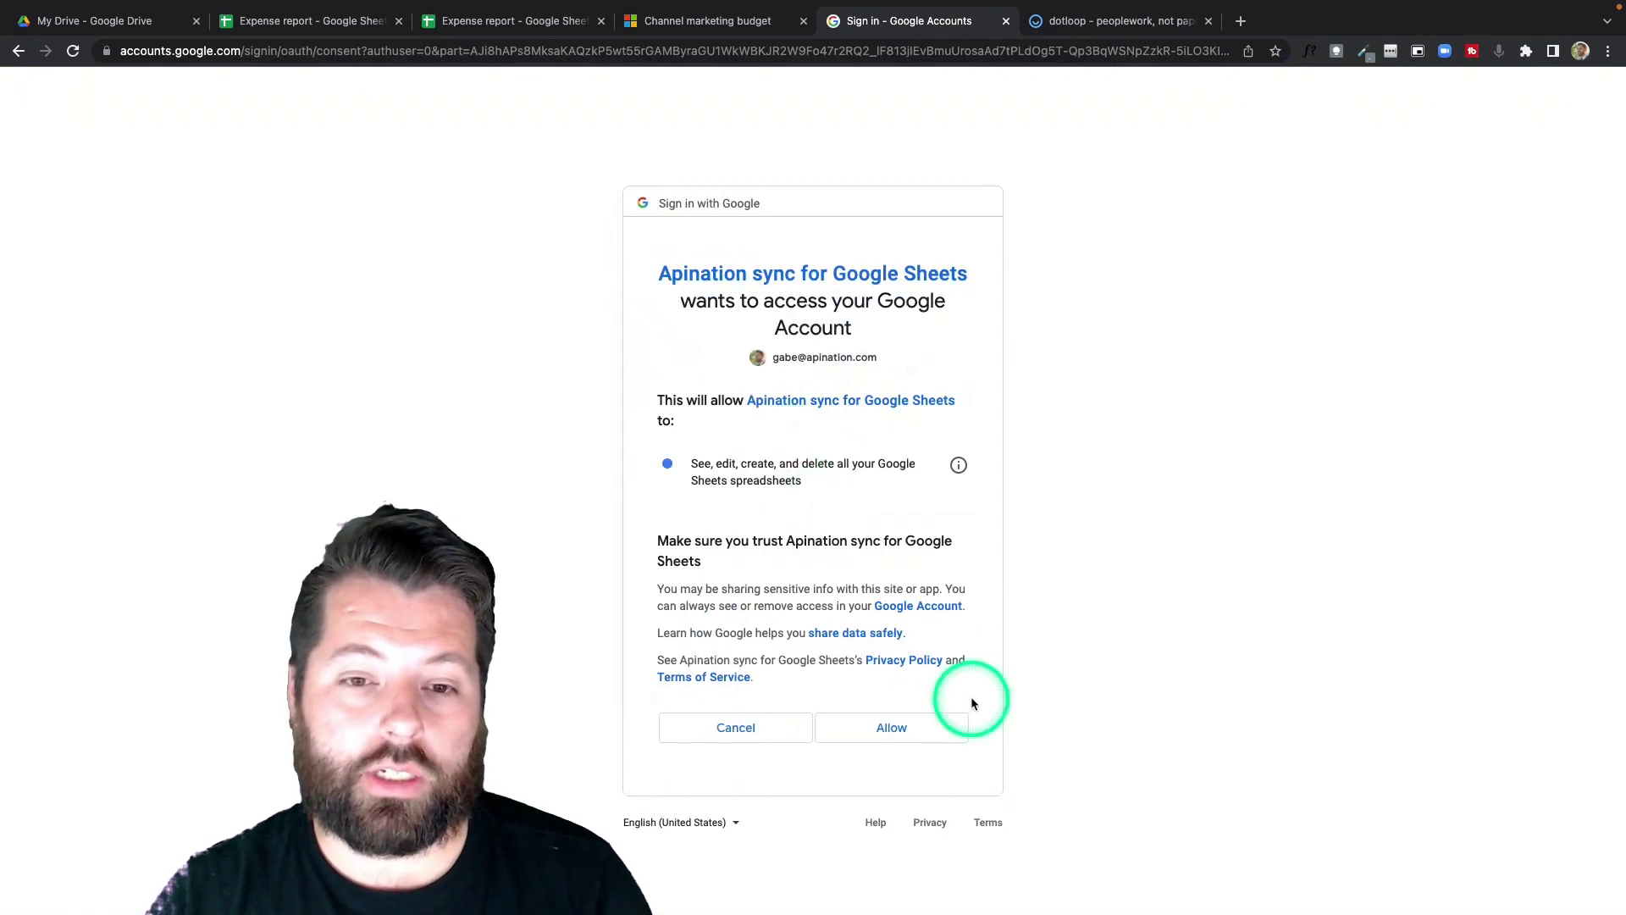
pyautogui.click(881, 730)
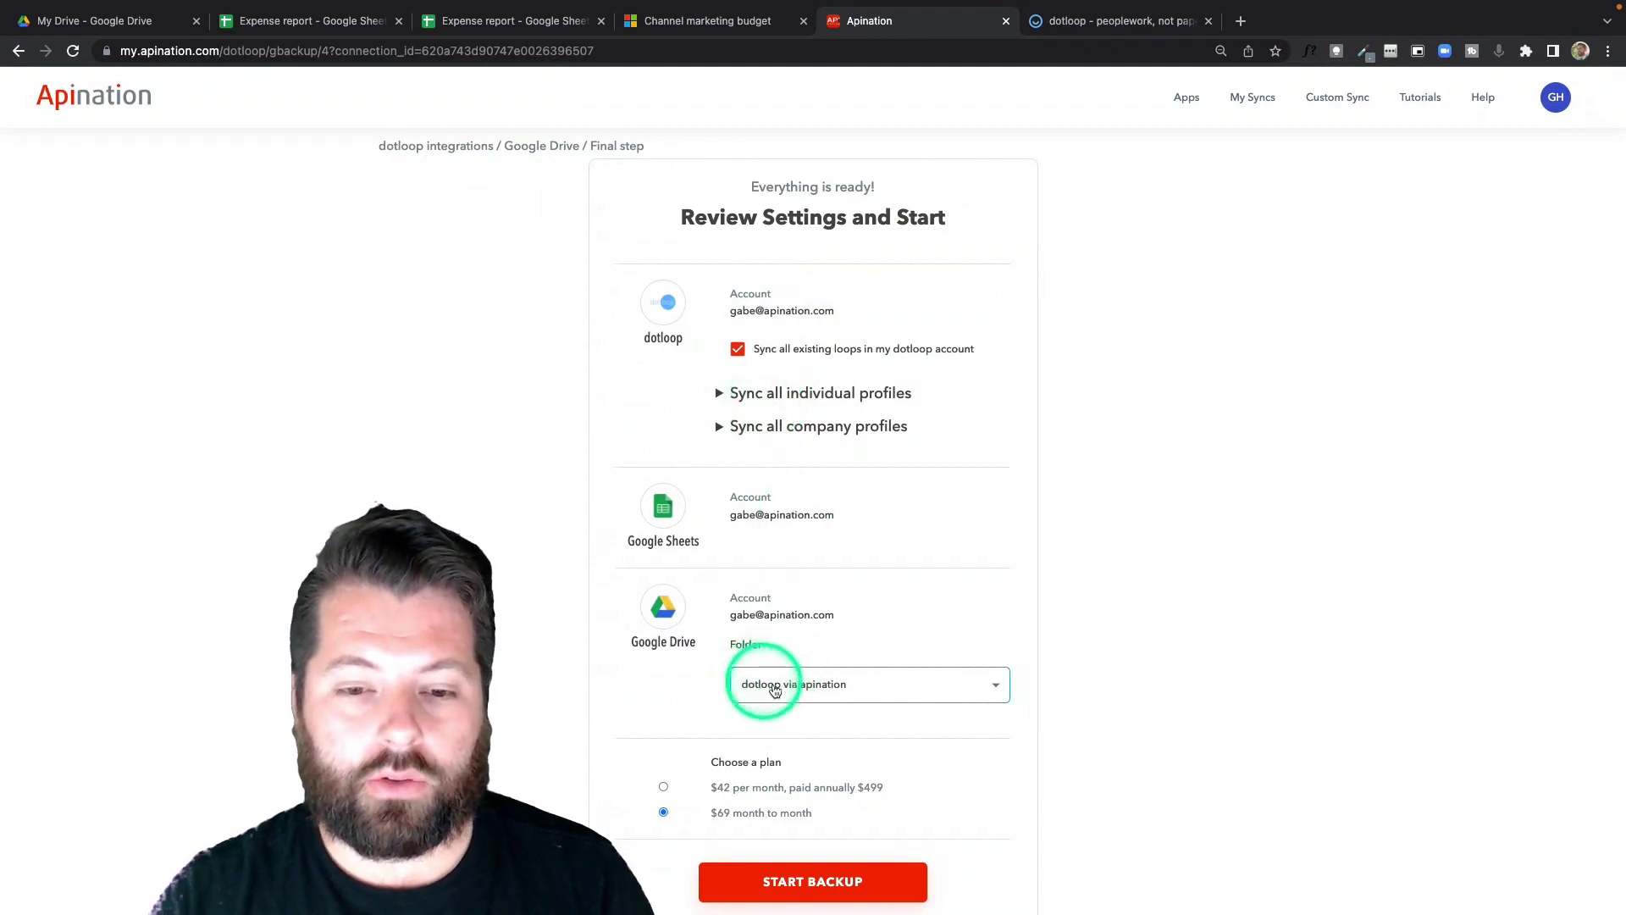
# Start the dotloop backup from the review settings page.
pyautogui.click(826, 883)
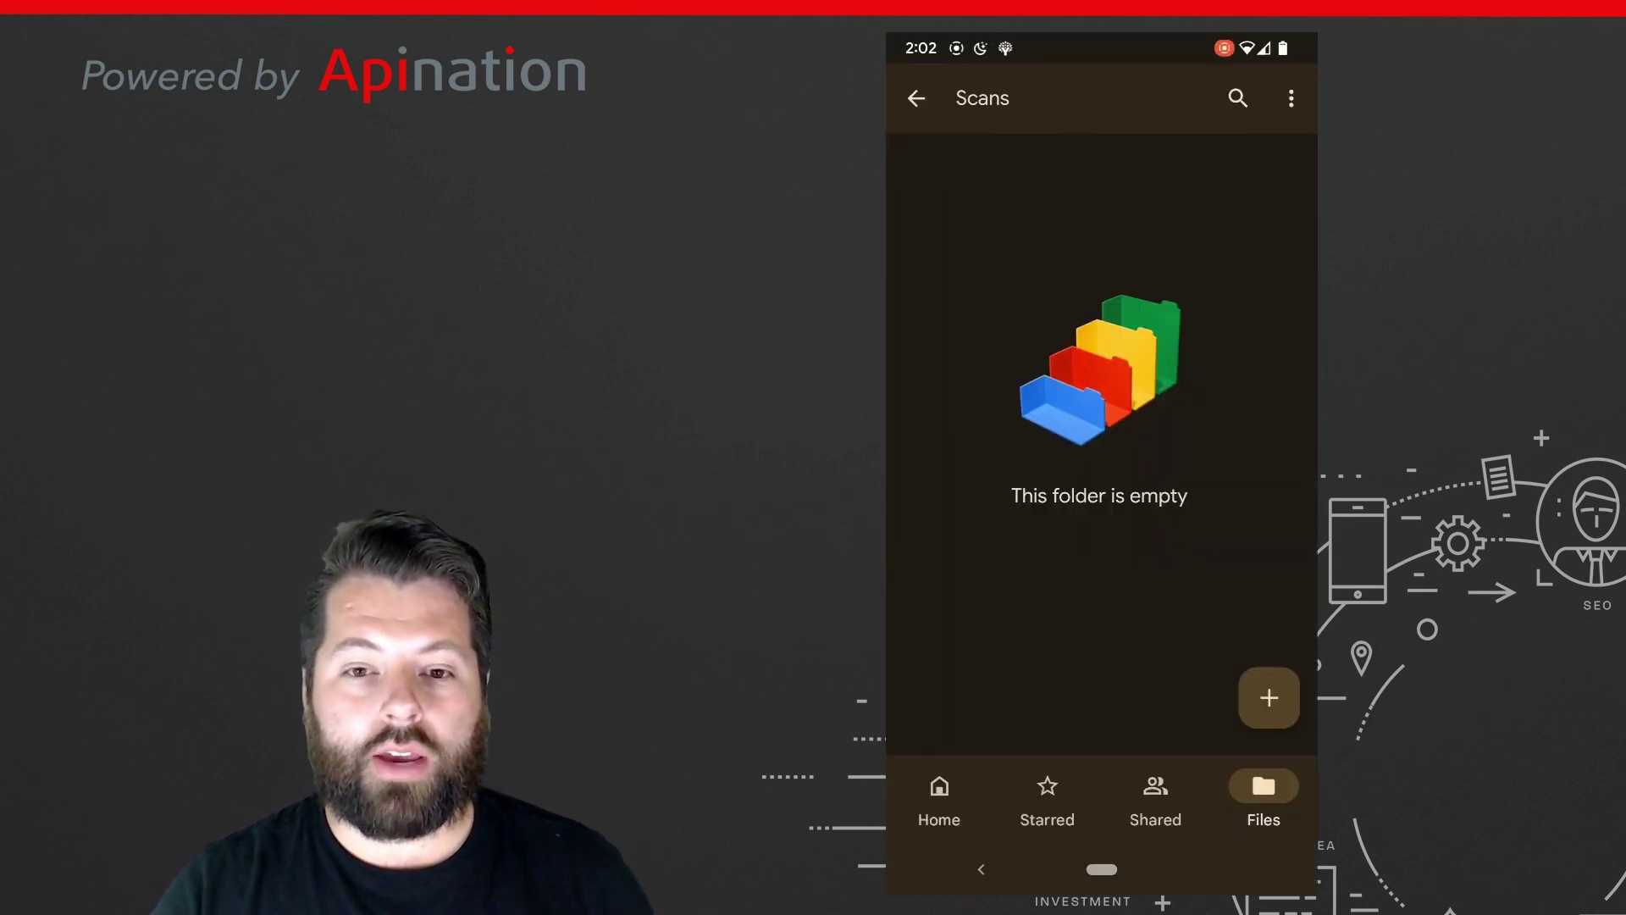
# Start a new scan in the Scans folder and photograph the book page.
pyautogui.click(1269, 697)
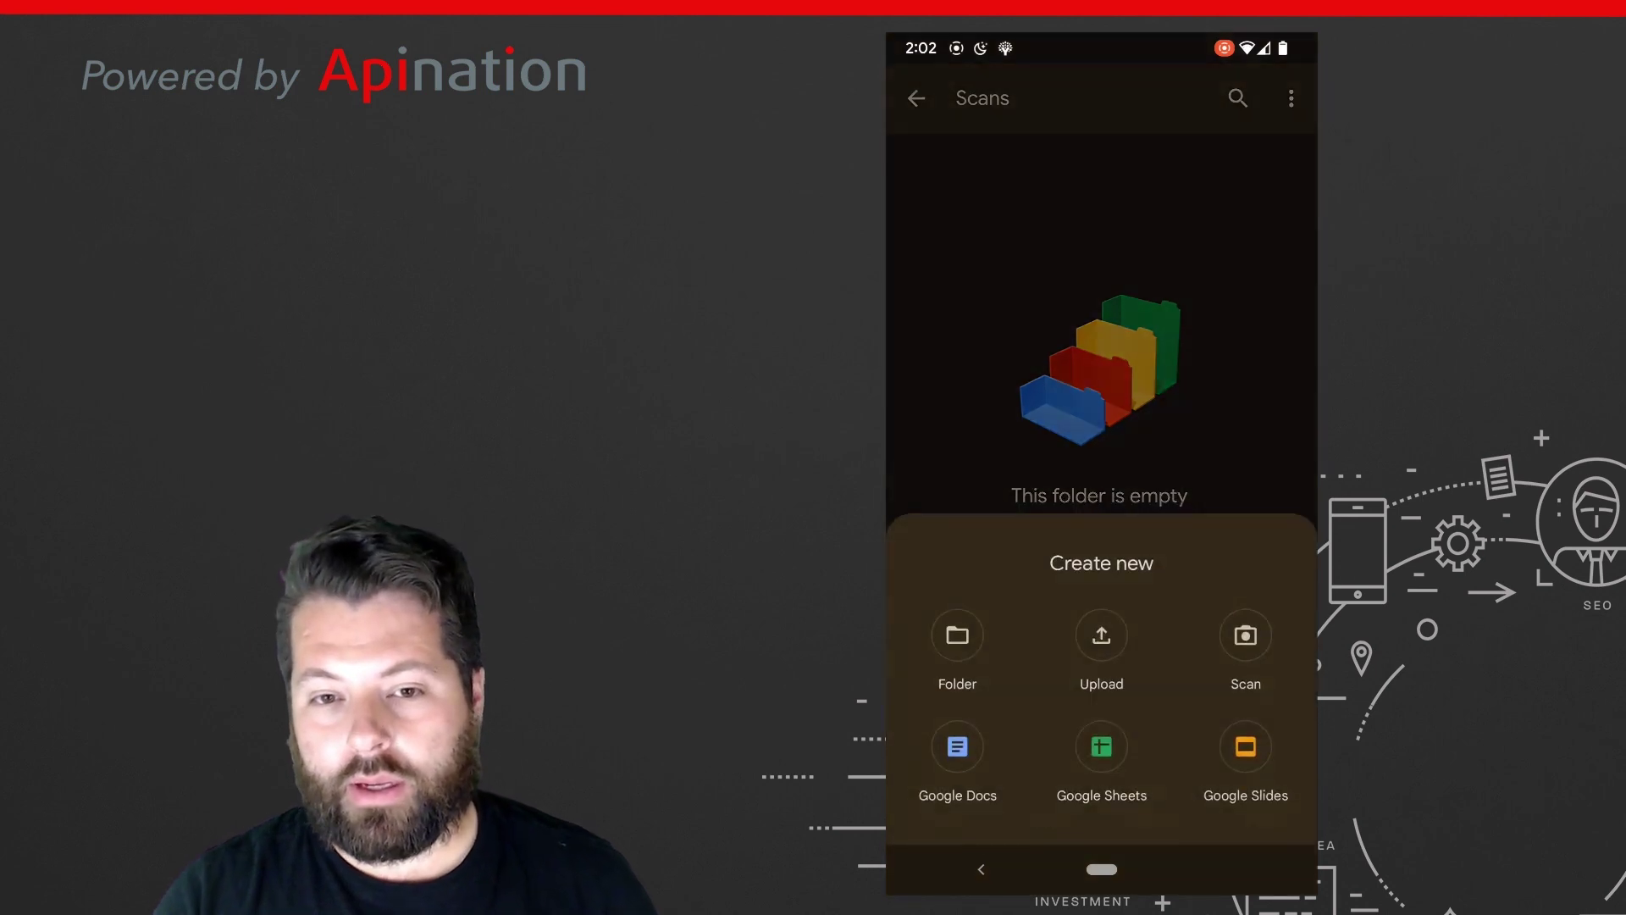
pyautogui.click(1257, 641)
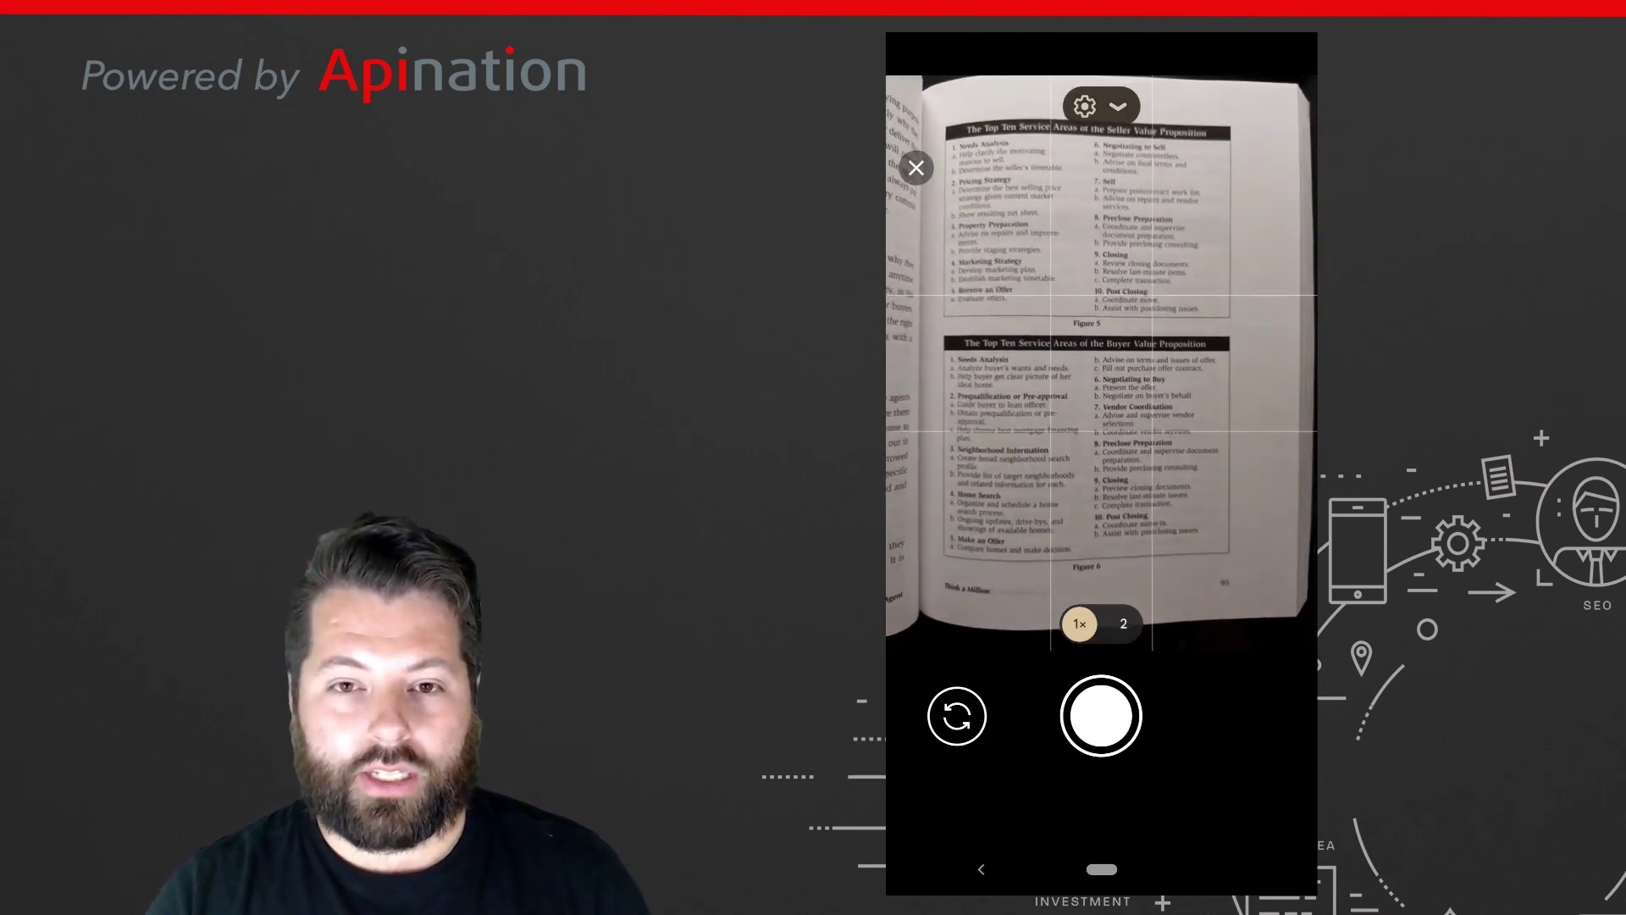
pyautogui.click(1101, 716)
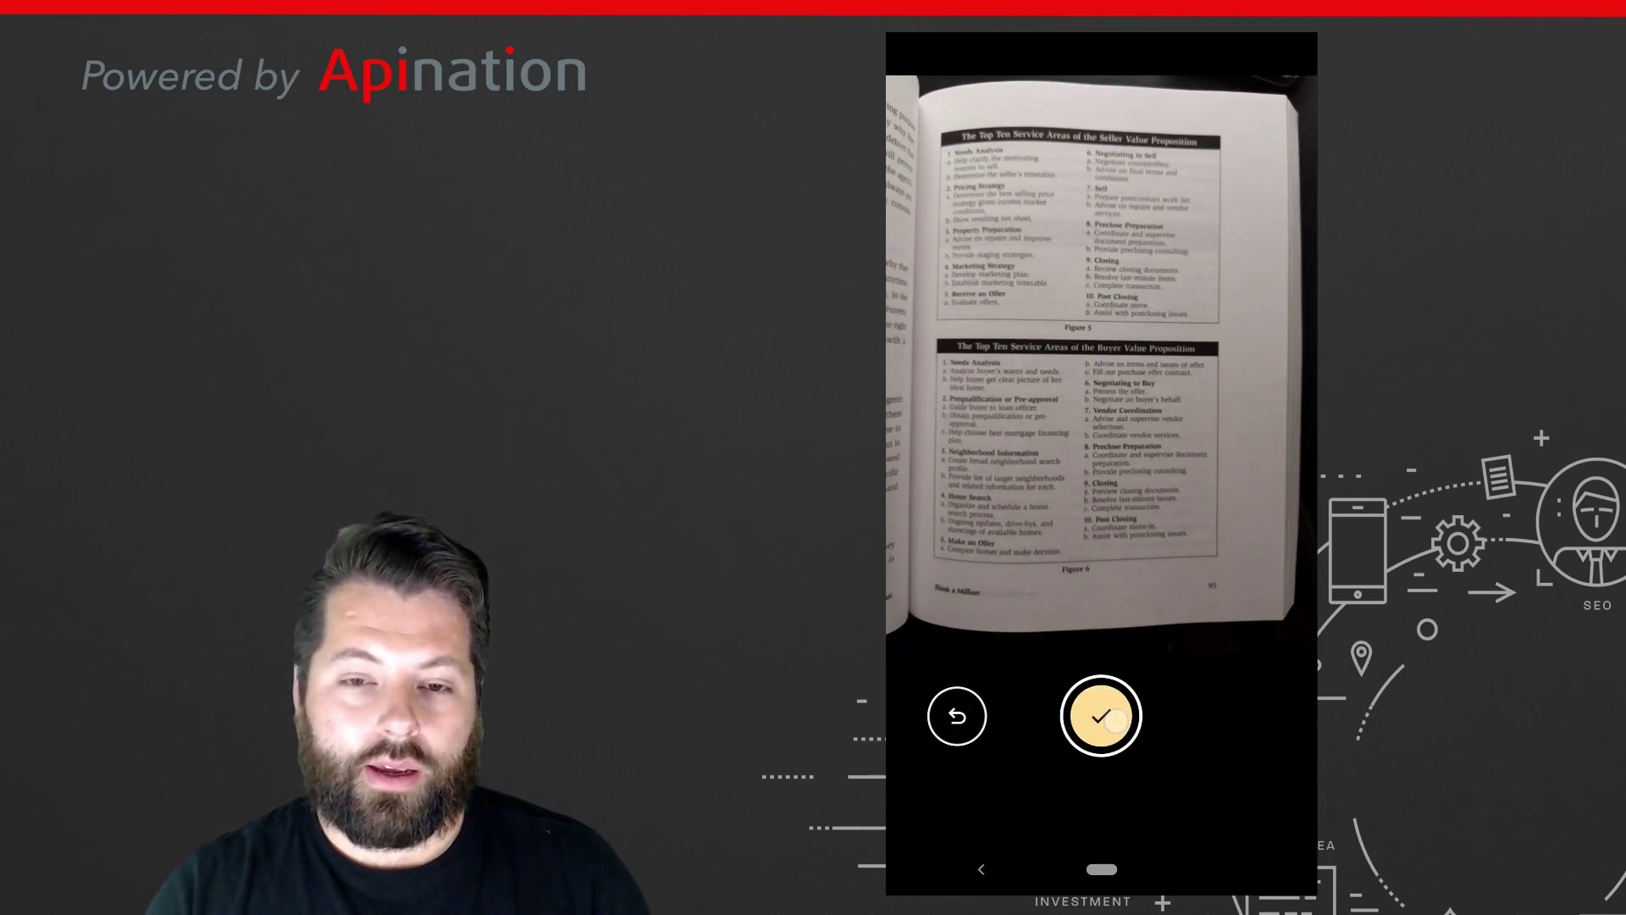
# Confirm the scan, crop its corners to the page edges, and save it as Scanned_20220330-0203.pdf.
pyautogui.click(1101, 716)
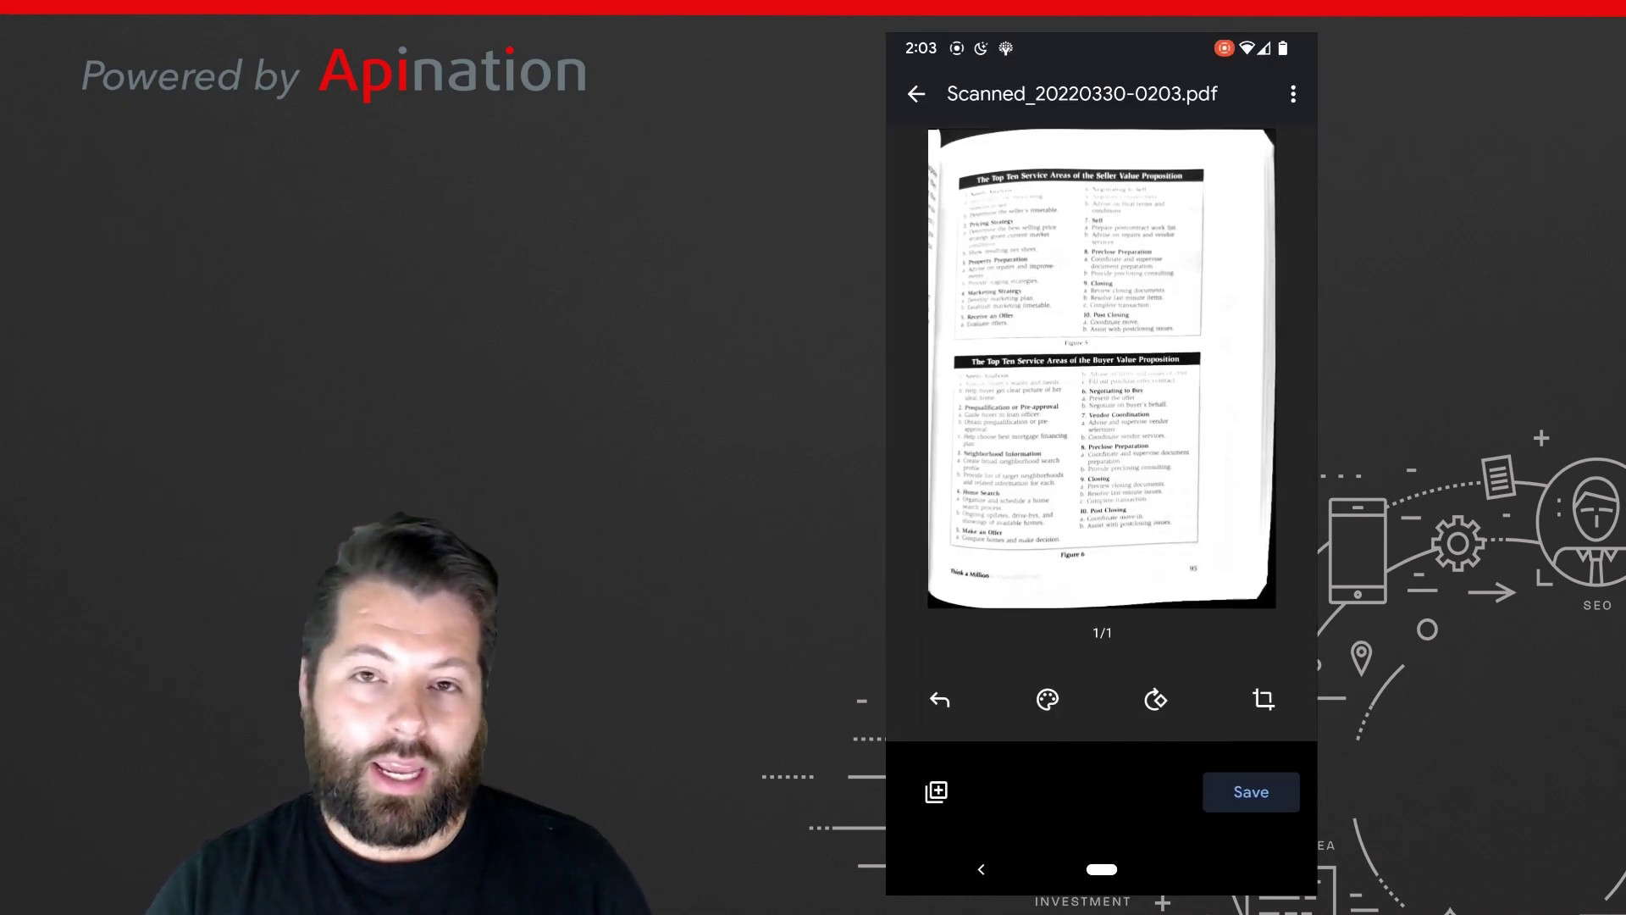
pyautogui.click(1263, 699)
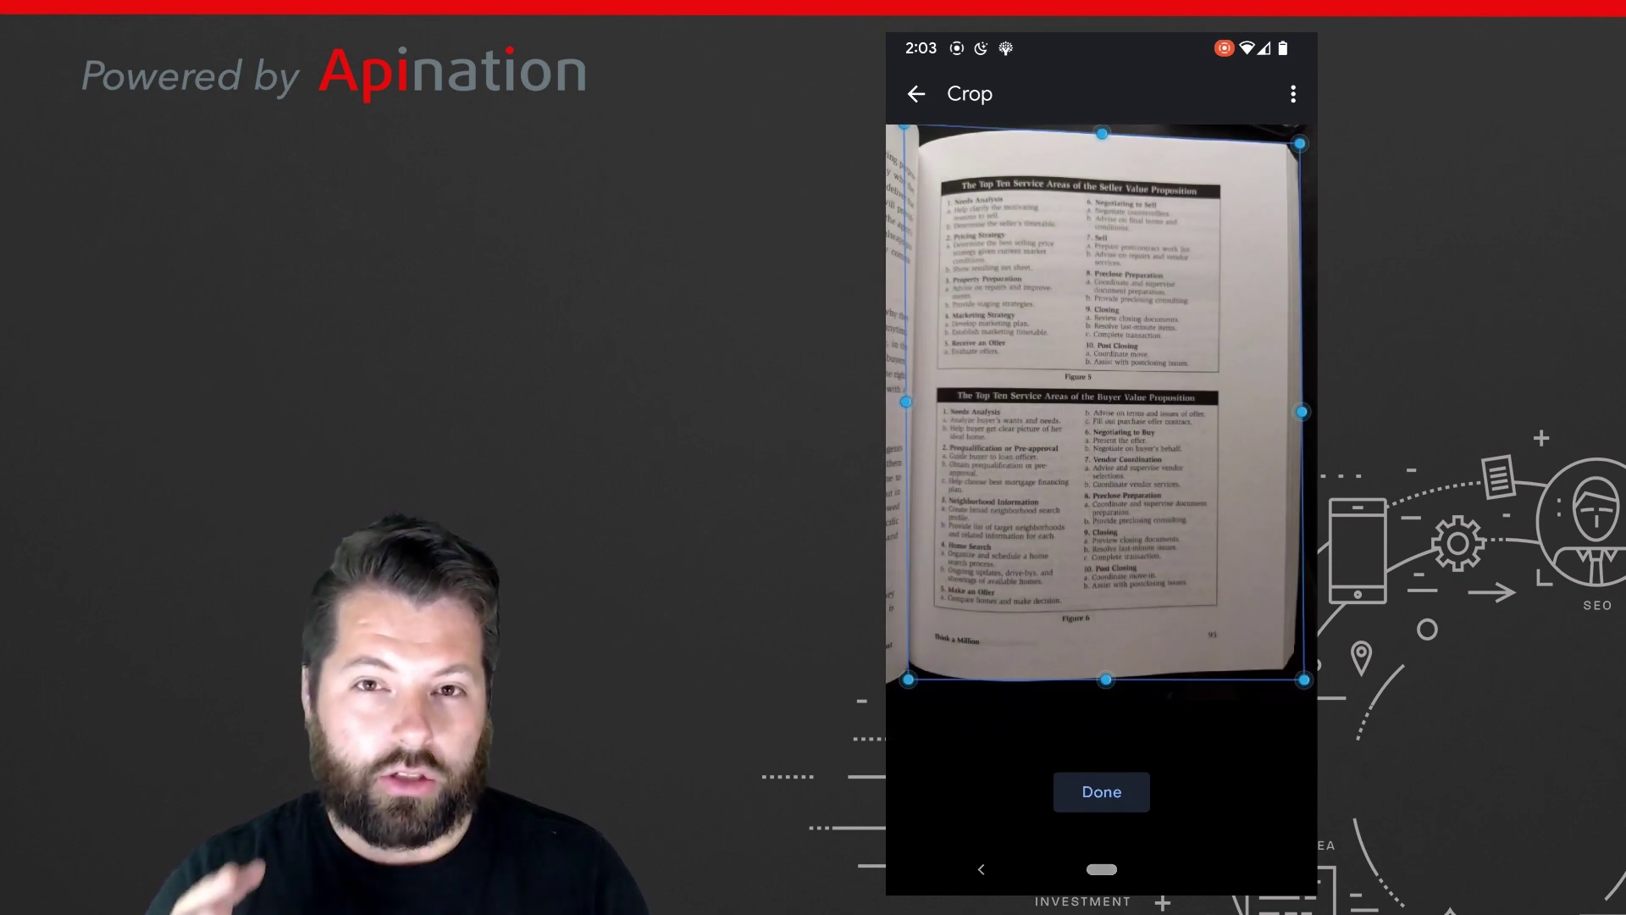
pyautogui.moveTo(1304, 675)
pyautogui.mouseDown()
pyautogui.moveTo(1273, 670)
pyautogui.moveTo(1292, 668)
pyautogui.mouseUp()
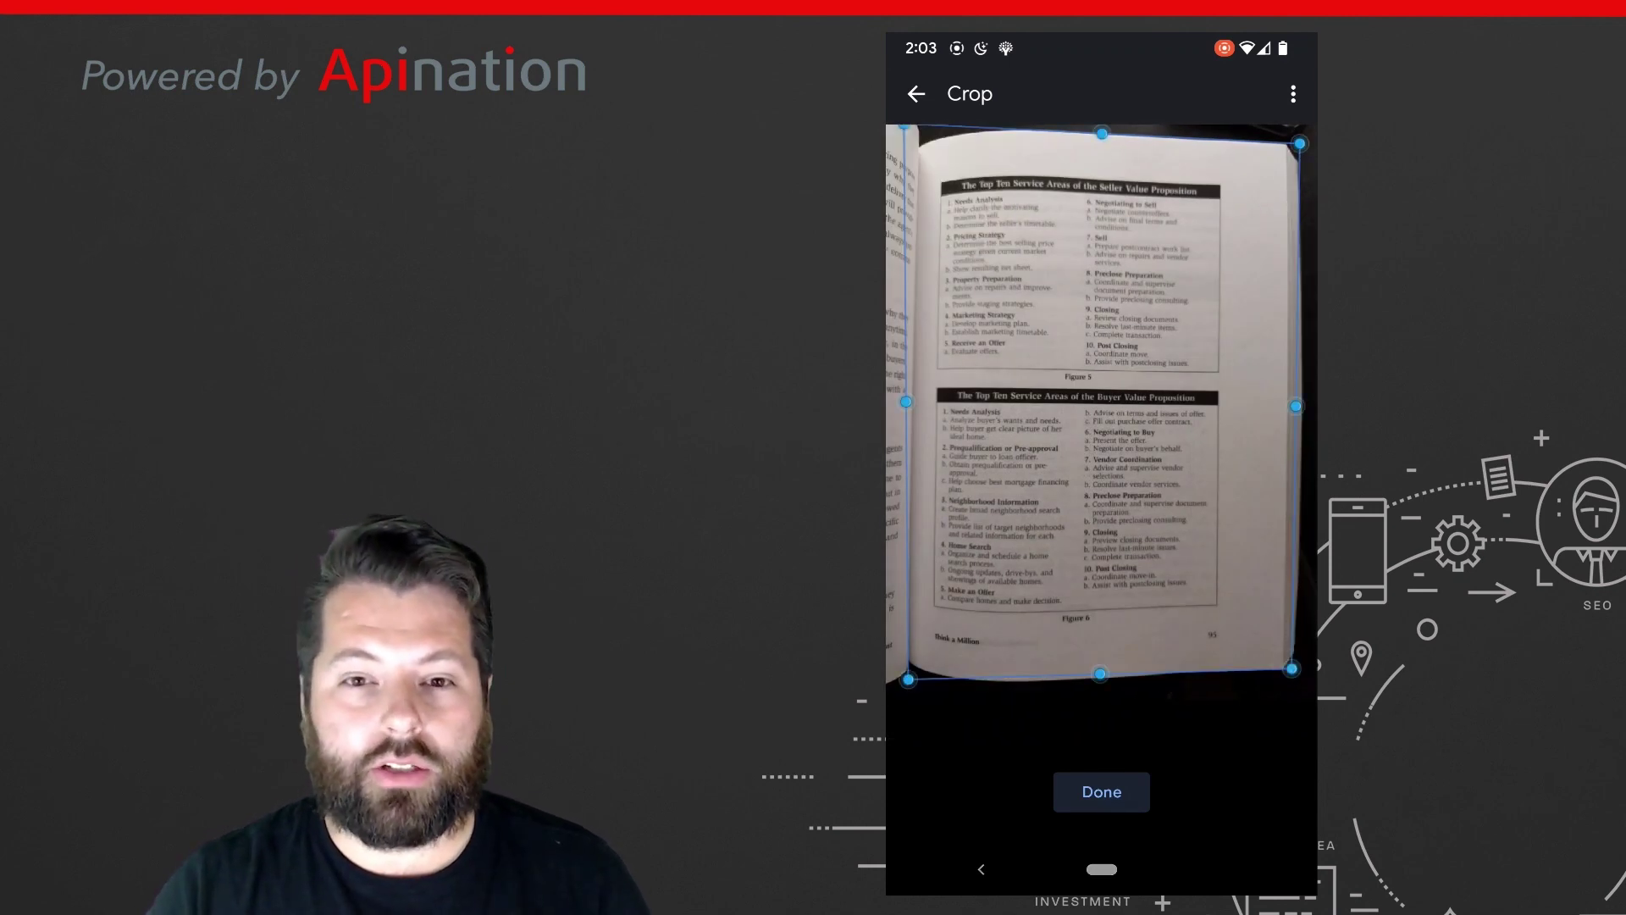
pyautogui.moveTo(906, 127); pyautogui.dragTo(920, 129)
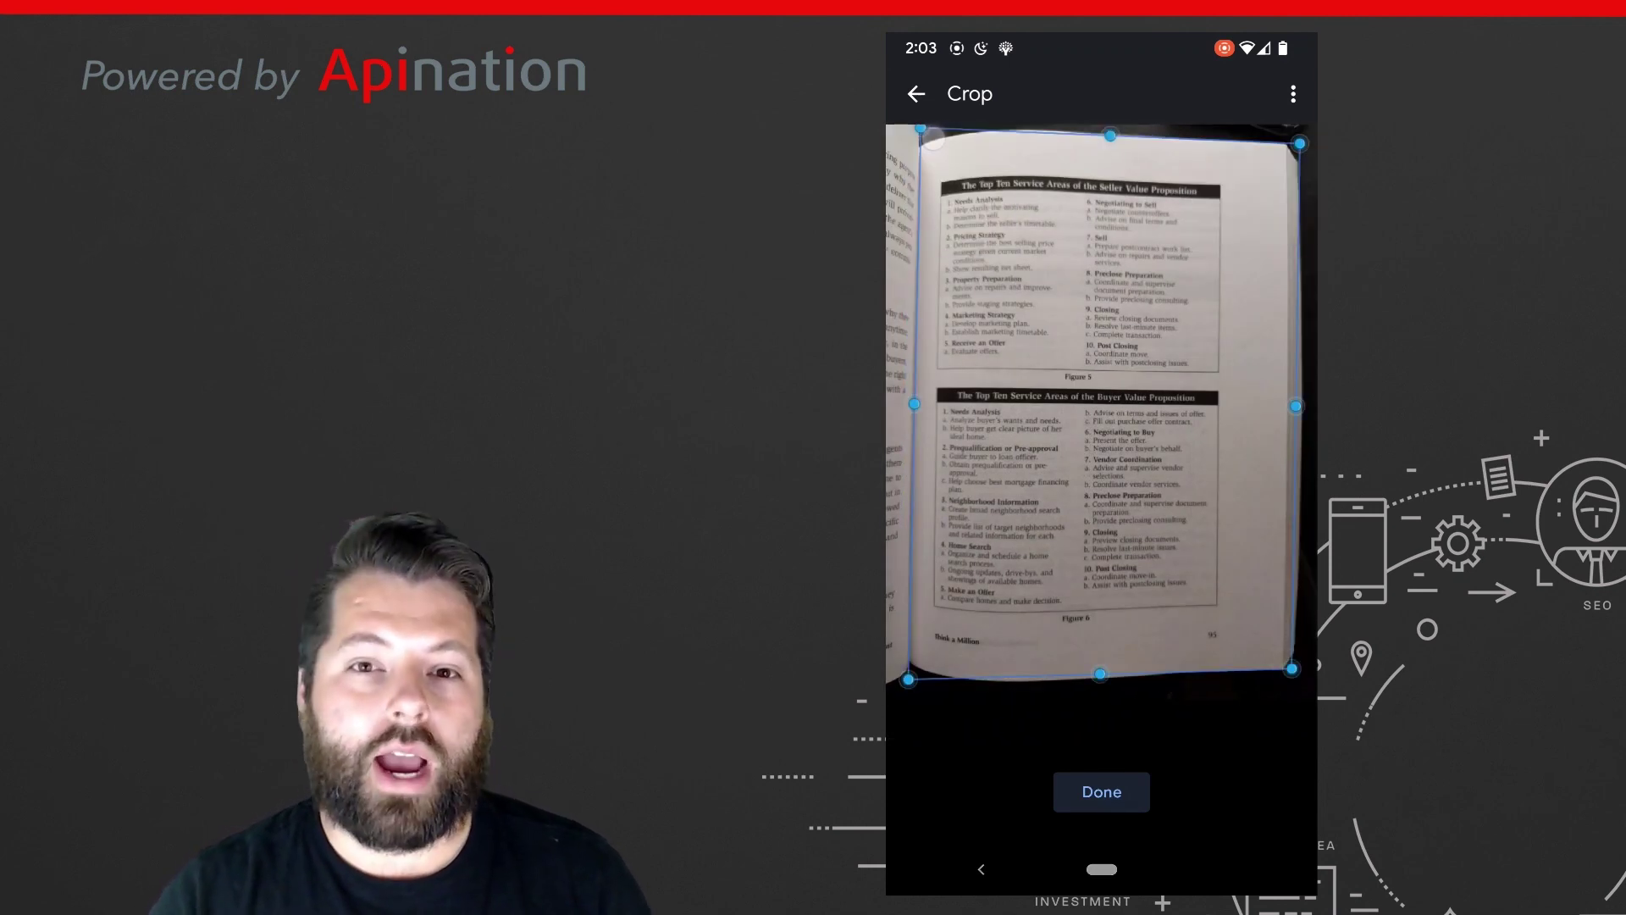
pyautogui.click(1123, 787)
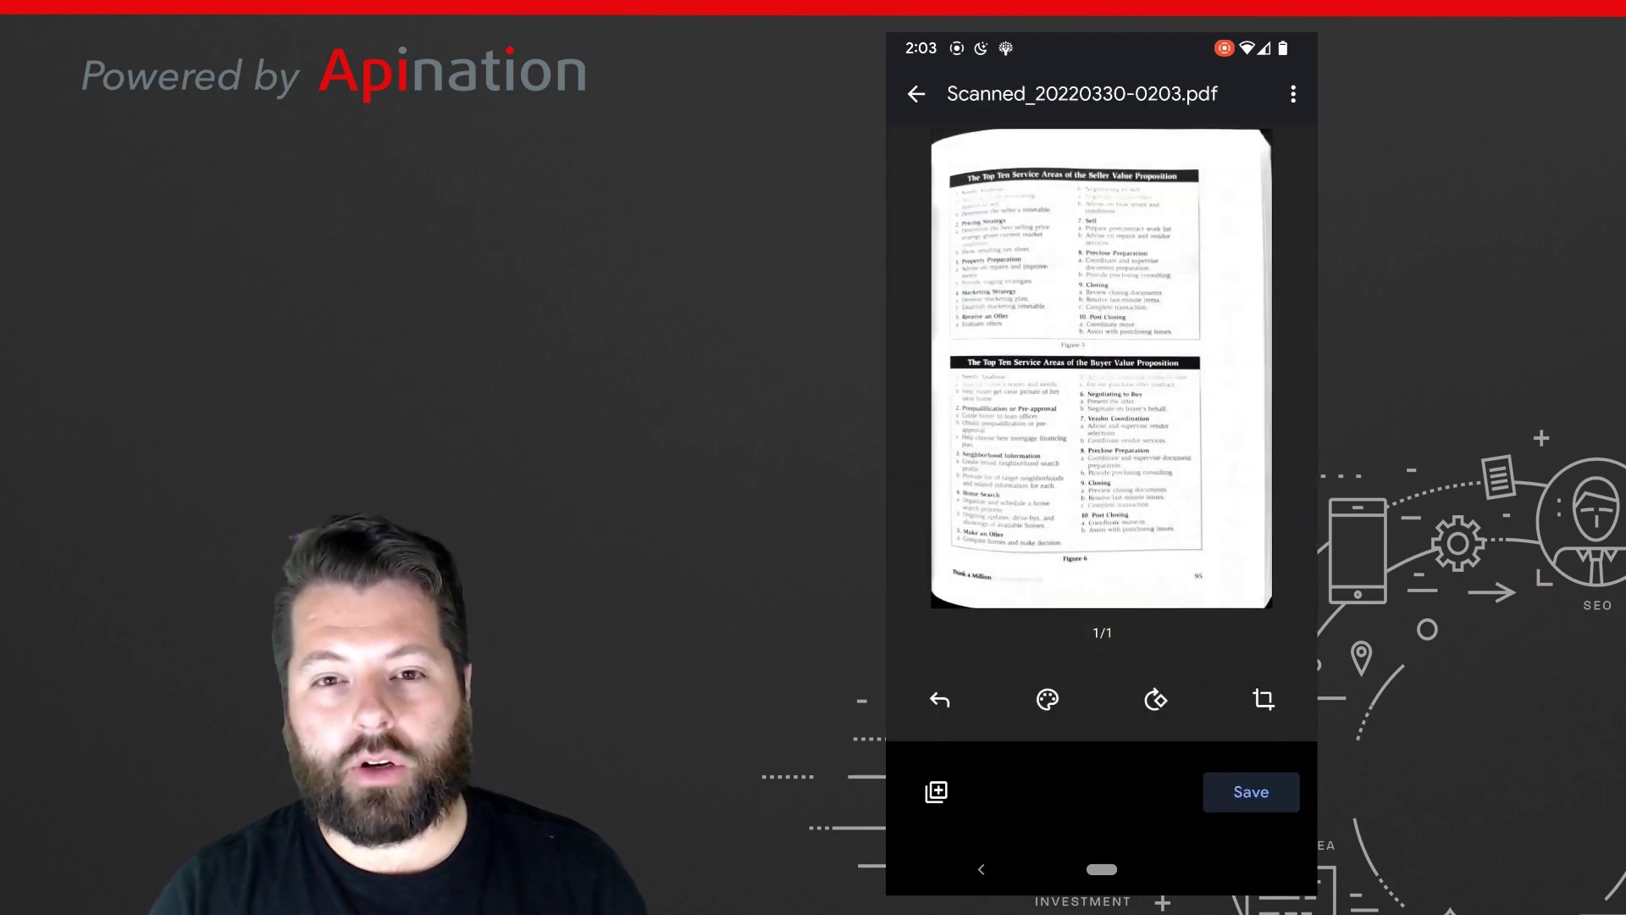
pyautogui.click(1251, 791)
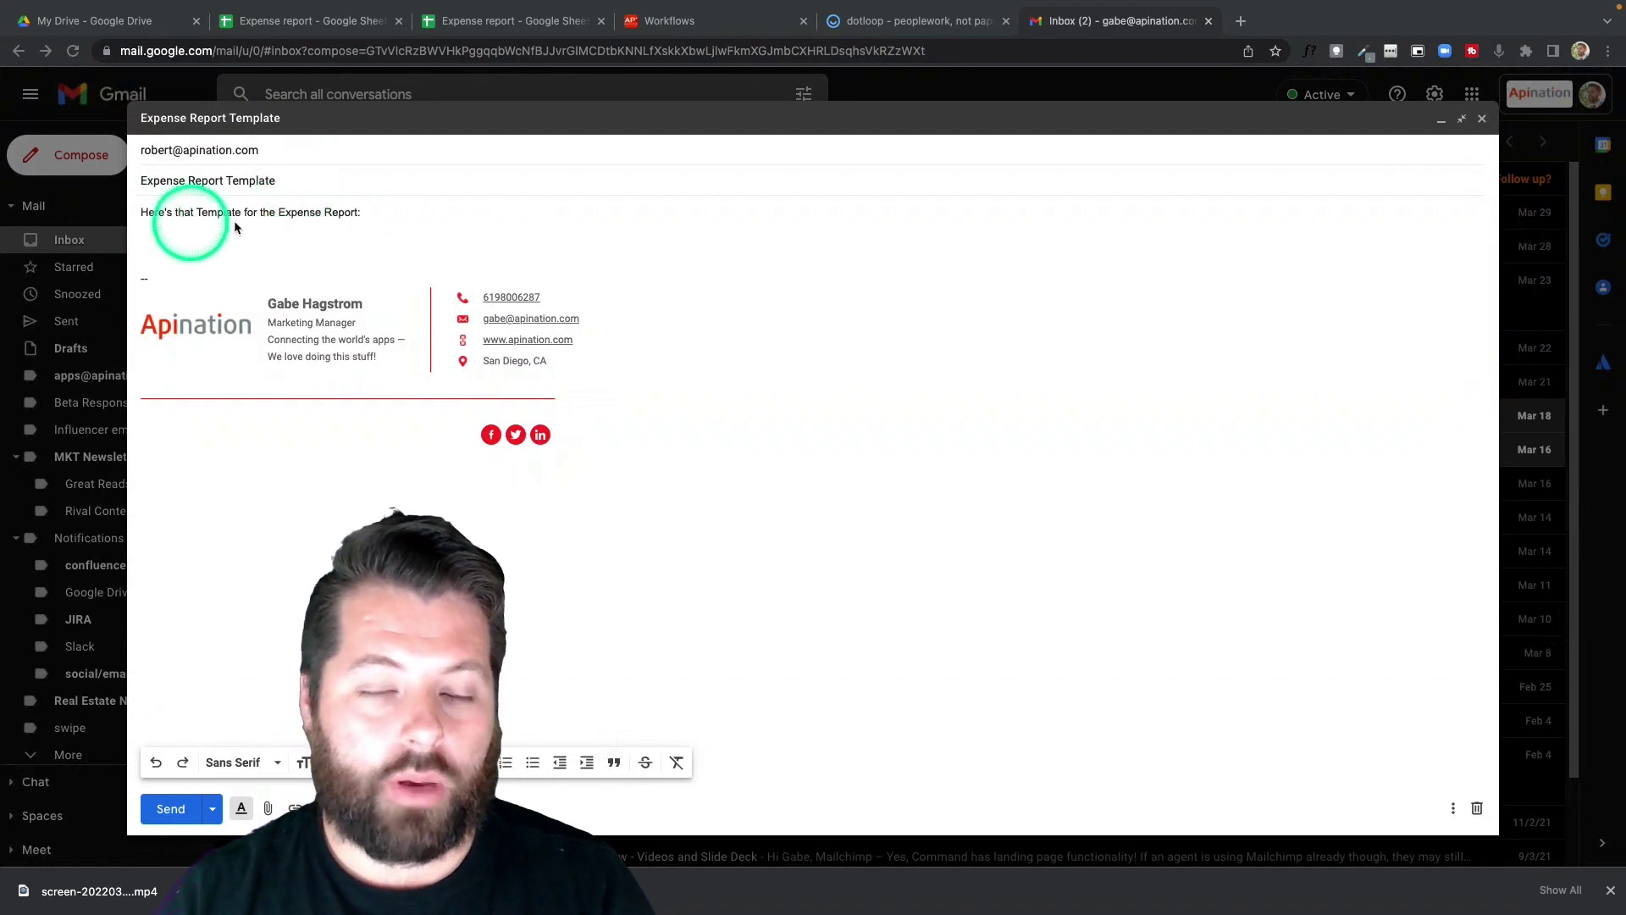
# Change the Expense report's address ending from the edit part to /copy, then copy the link.
pyautogui.click(479, 25)
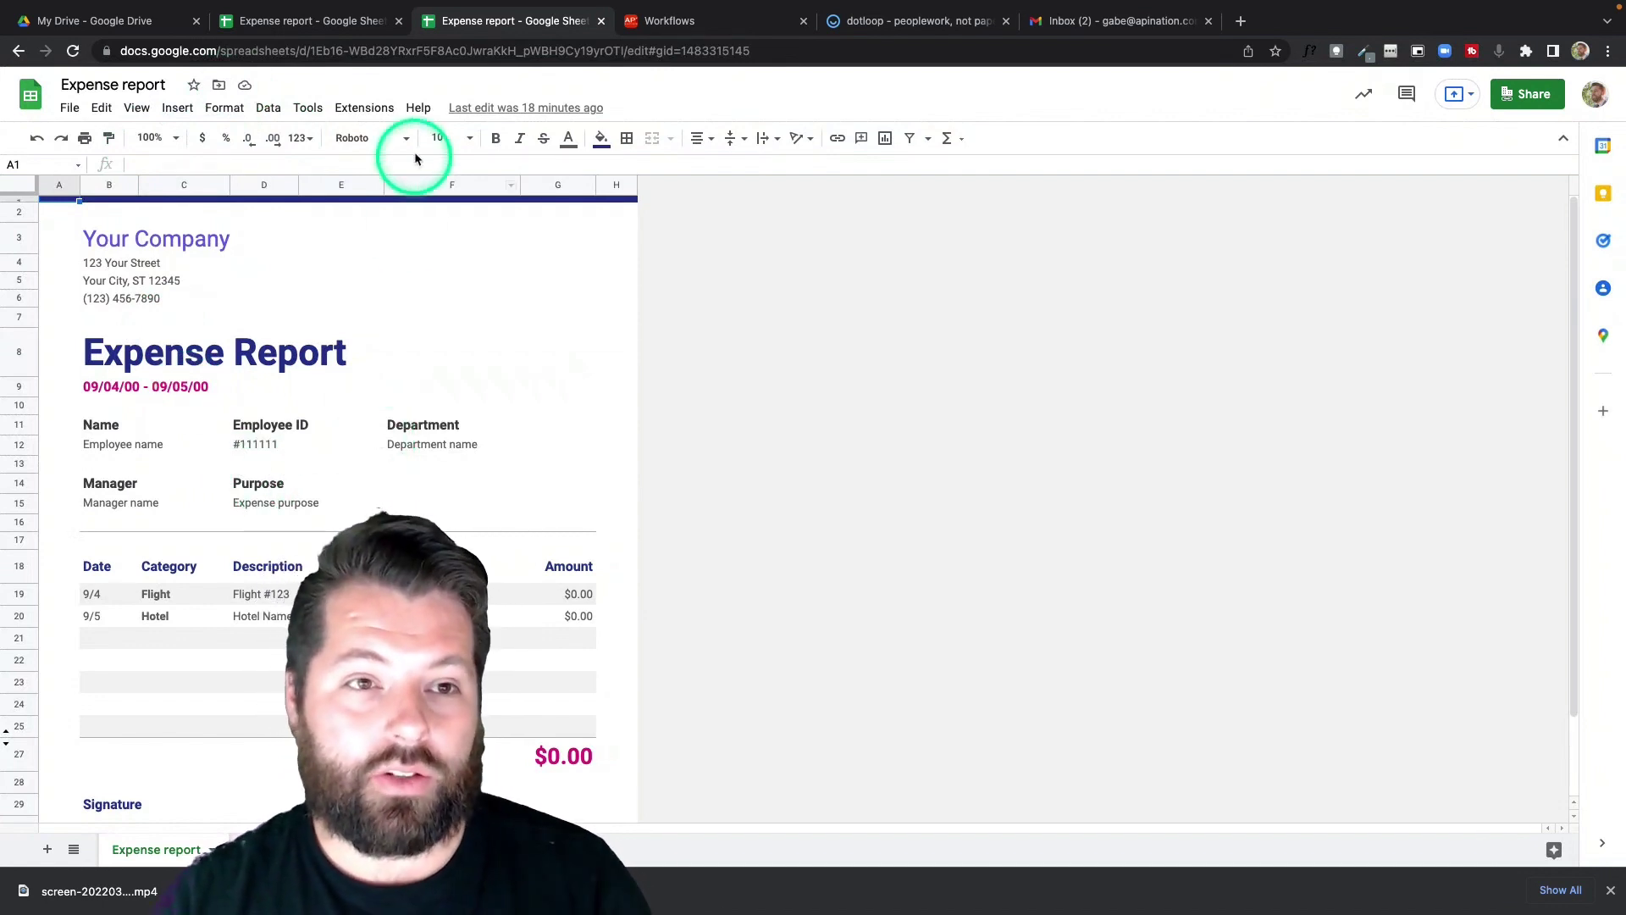
pyautogui.click(414, 52)
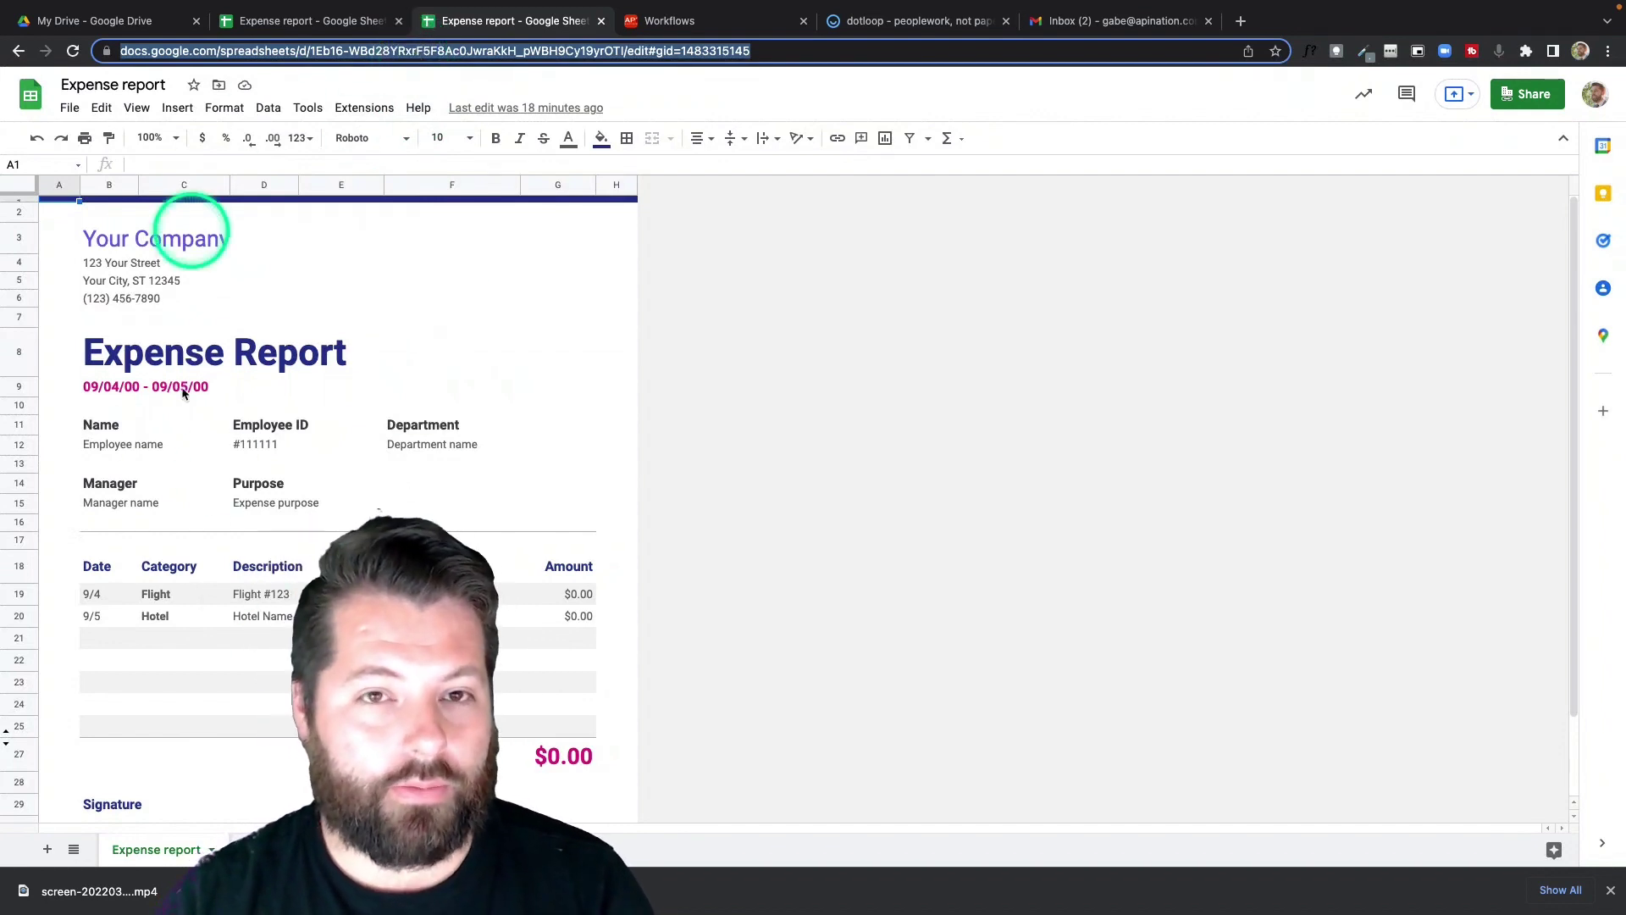
pyautogui.click(654, 51)
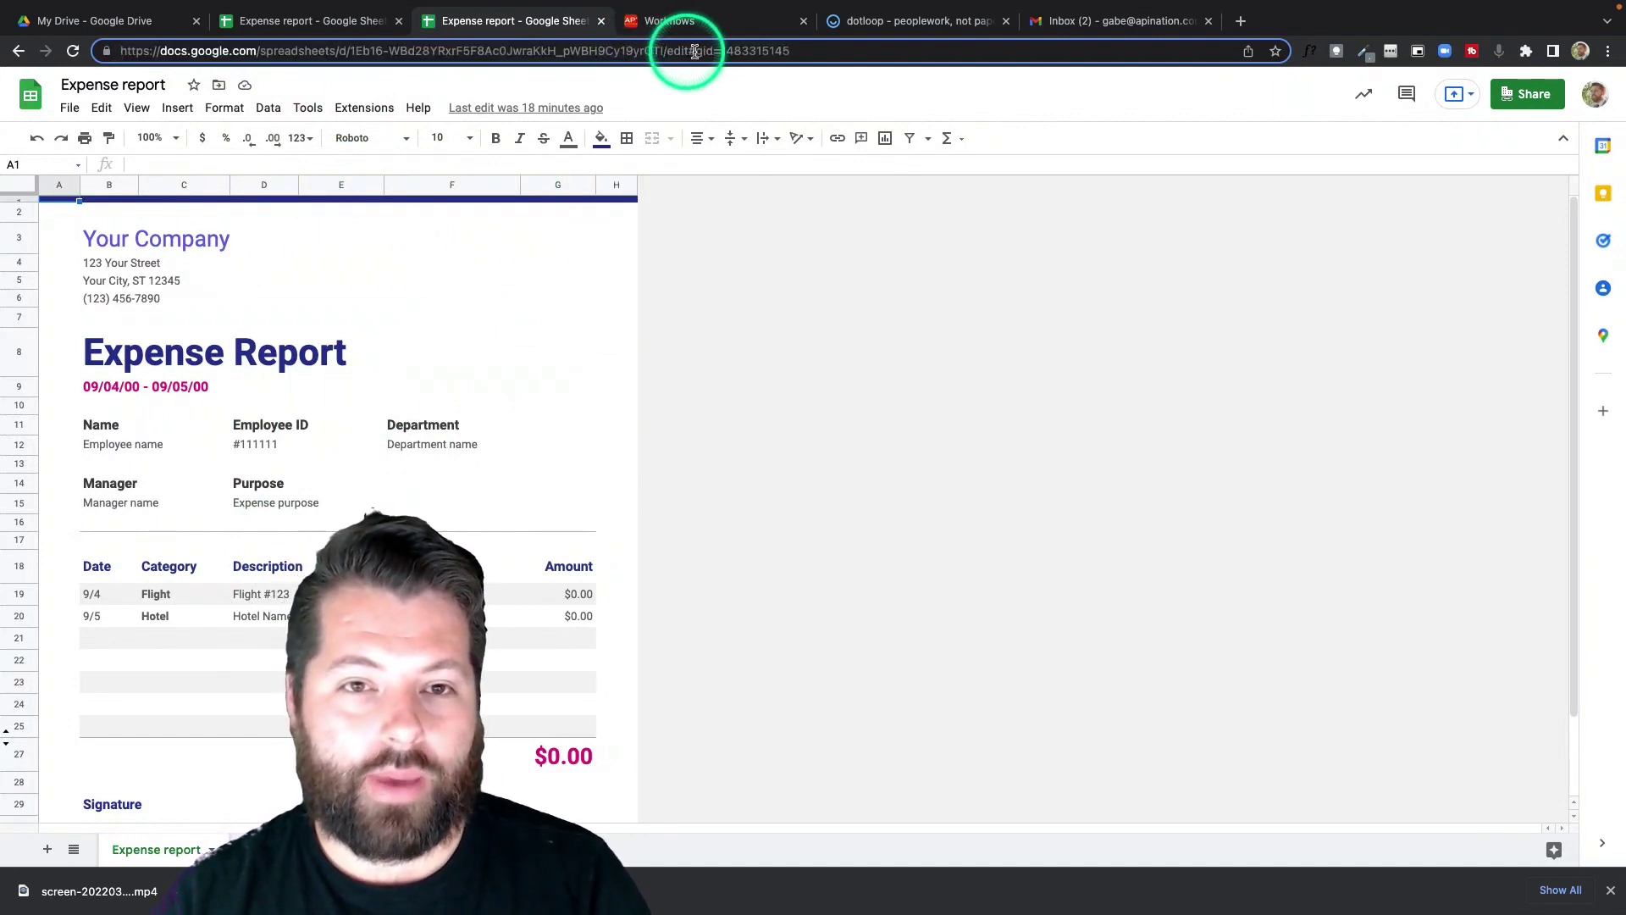
pyautogui.moveTo(671, 51); pyautogui.dragTo(801, 51)
pyautogui.write('copy')
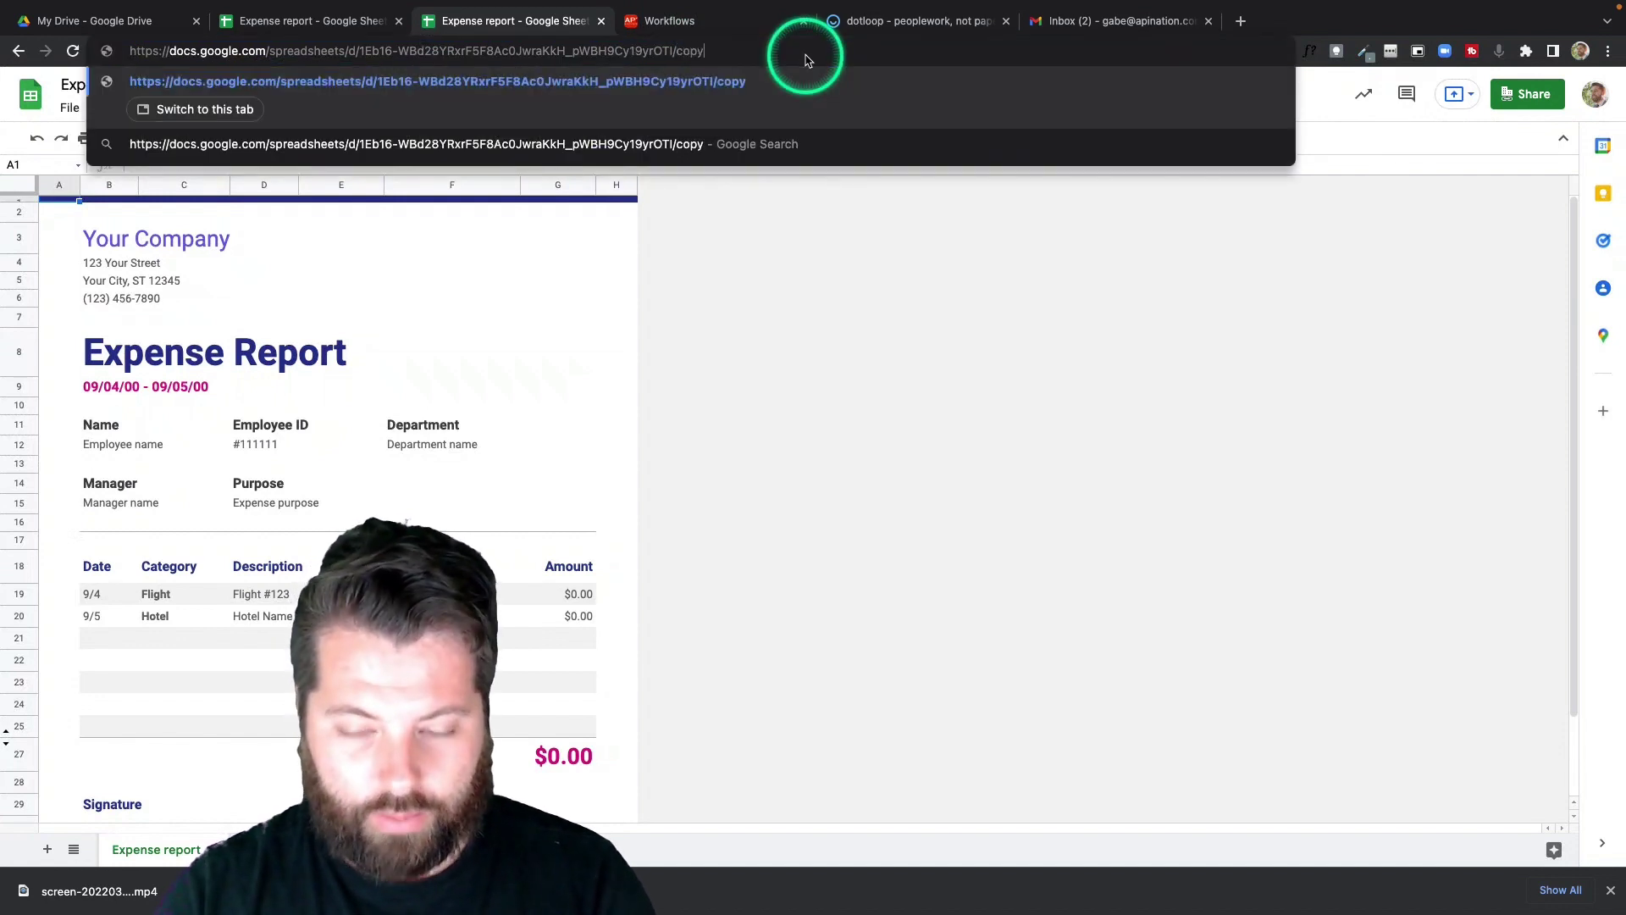
pyautogui.press('super+a')
pyautogui.press('super+c')
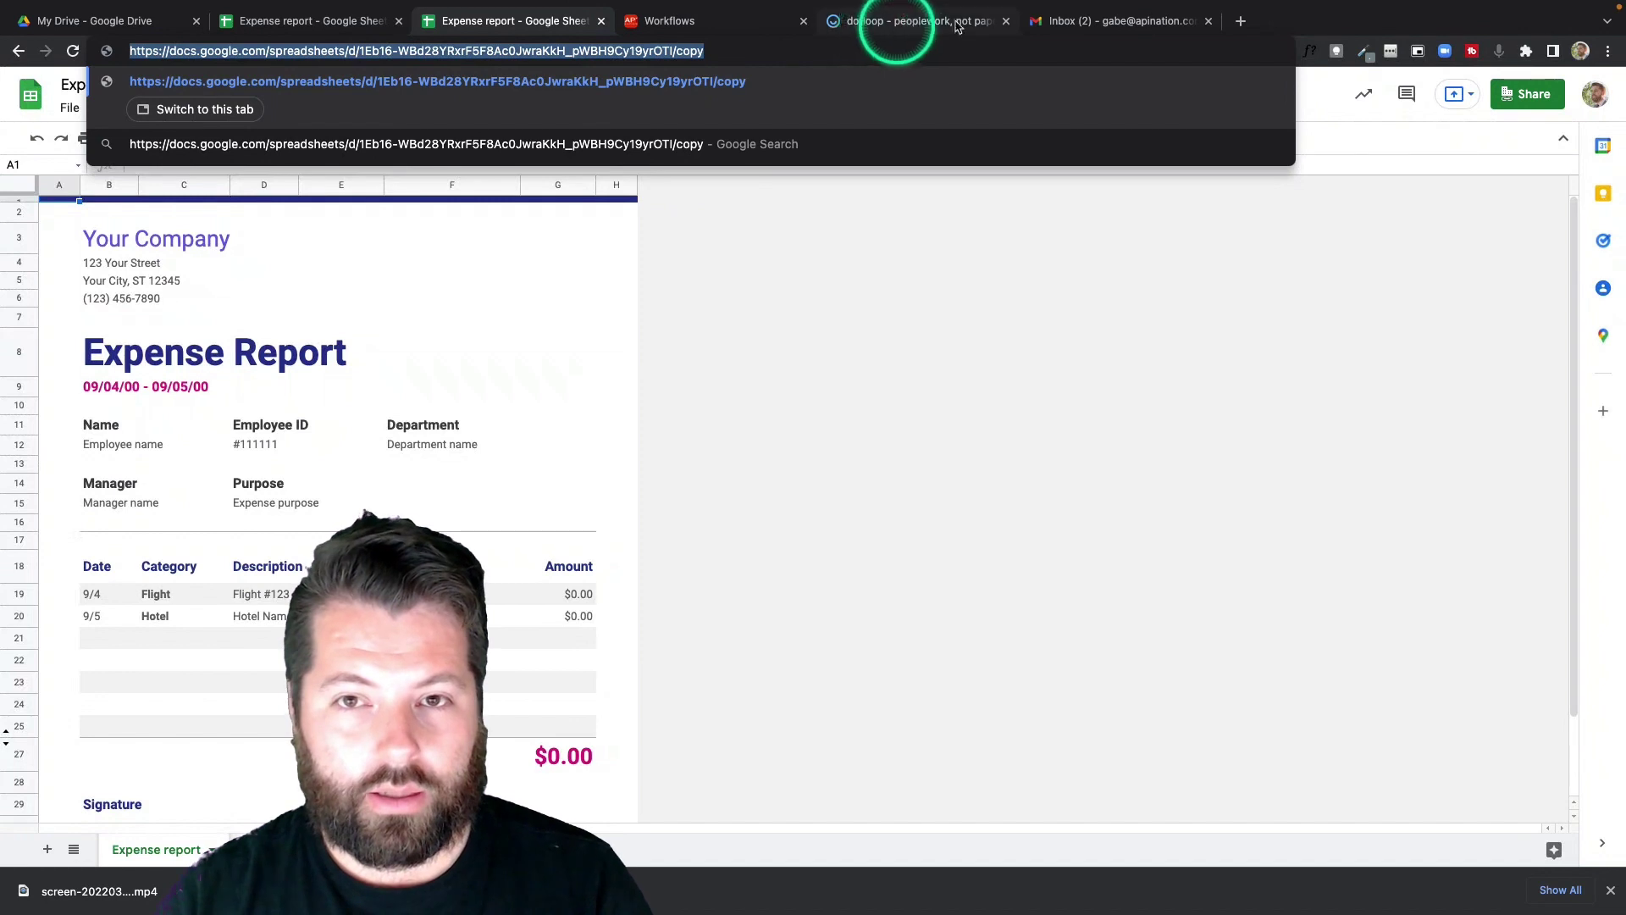
# Paste the Expense report /copy link into the Gmail draft body and select it.
pyautogui.click(1059, 24)
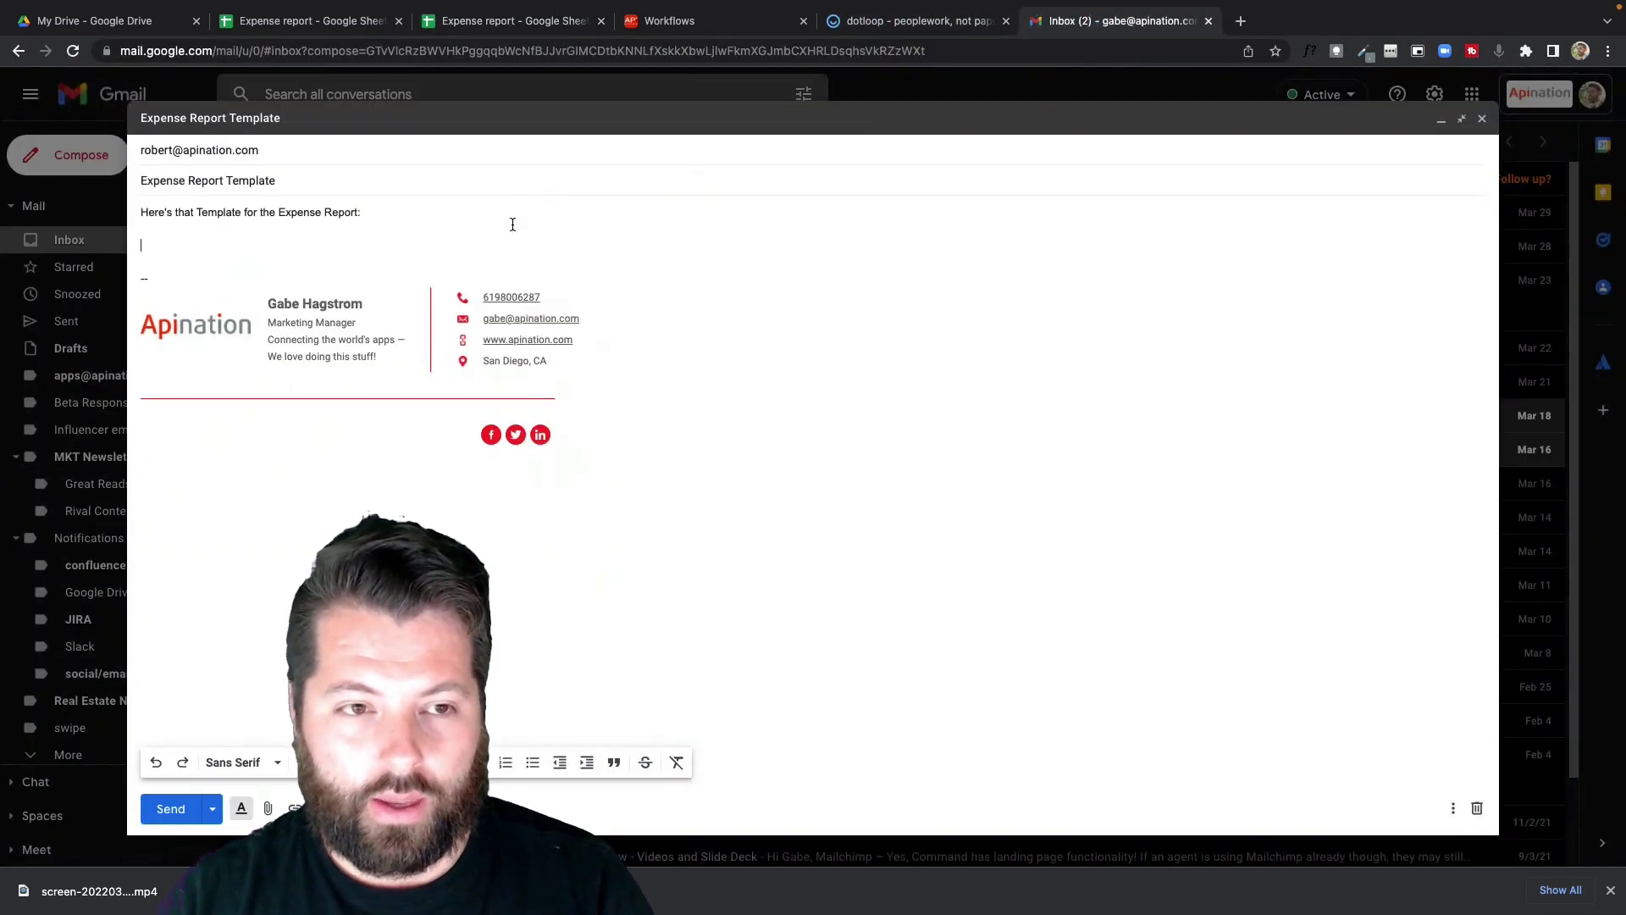
pyautogui.press('super+v')
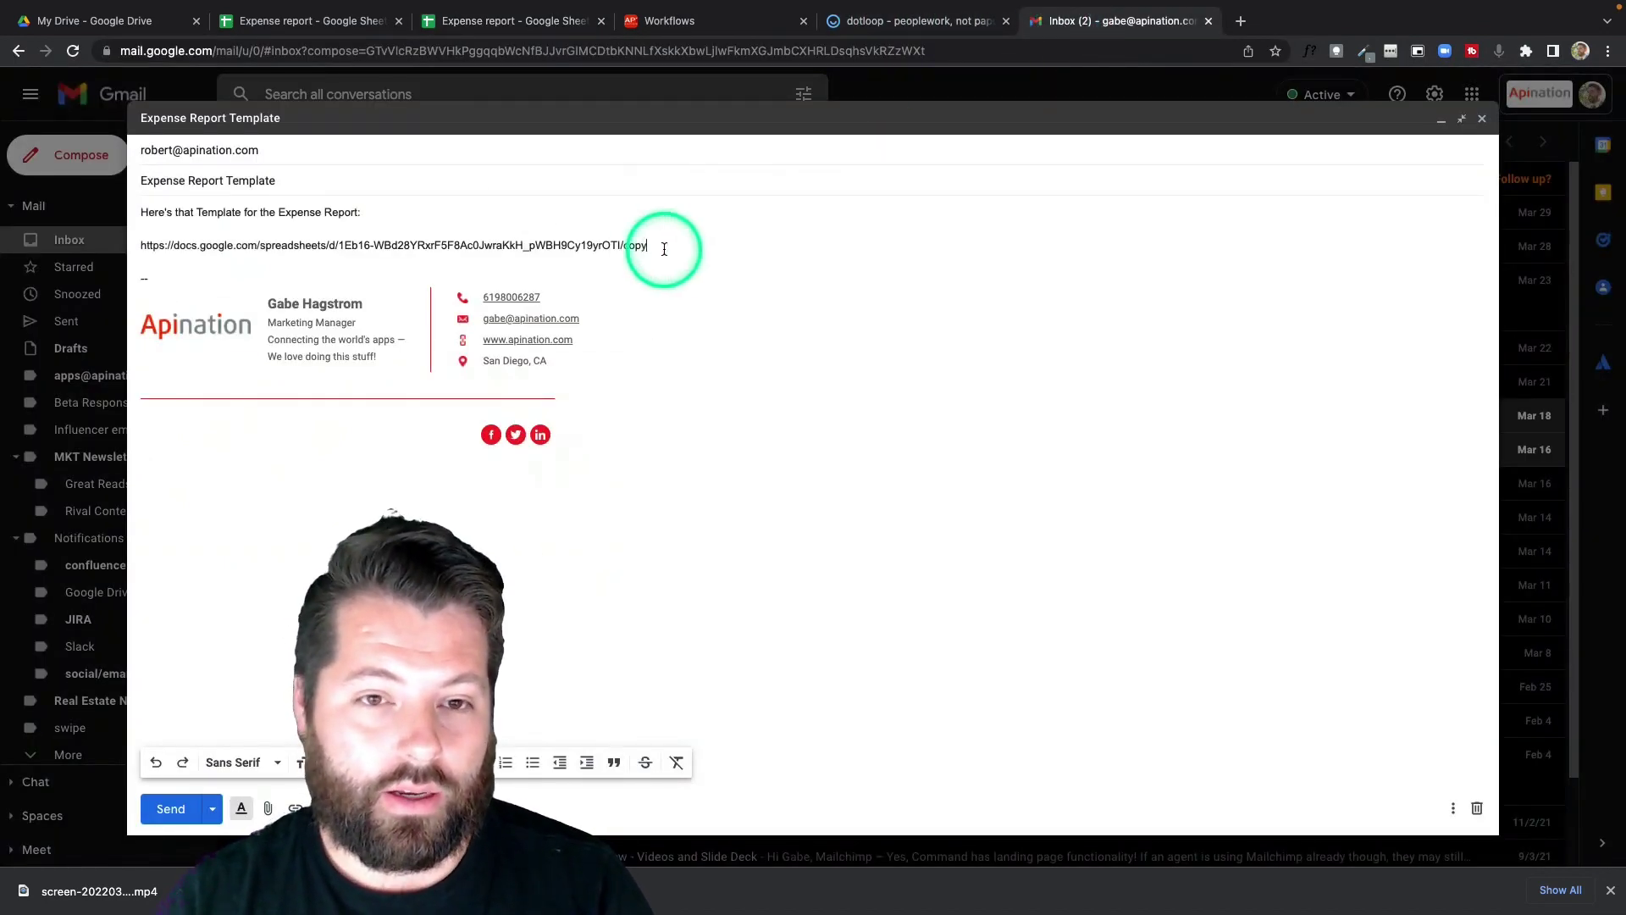
pyautogui.tripleClick(593, 245)
pyautogui.press('super+c')
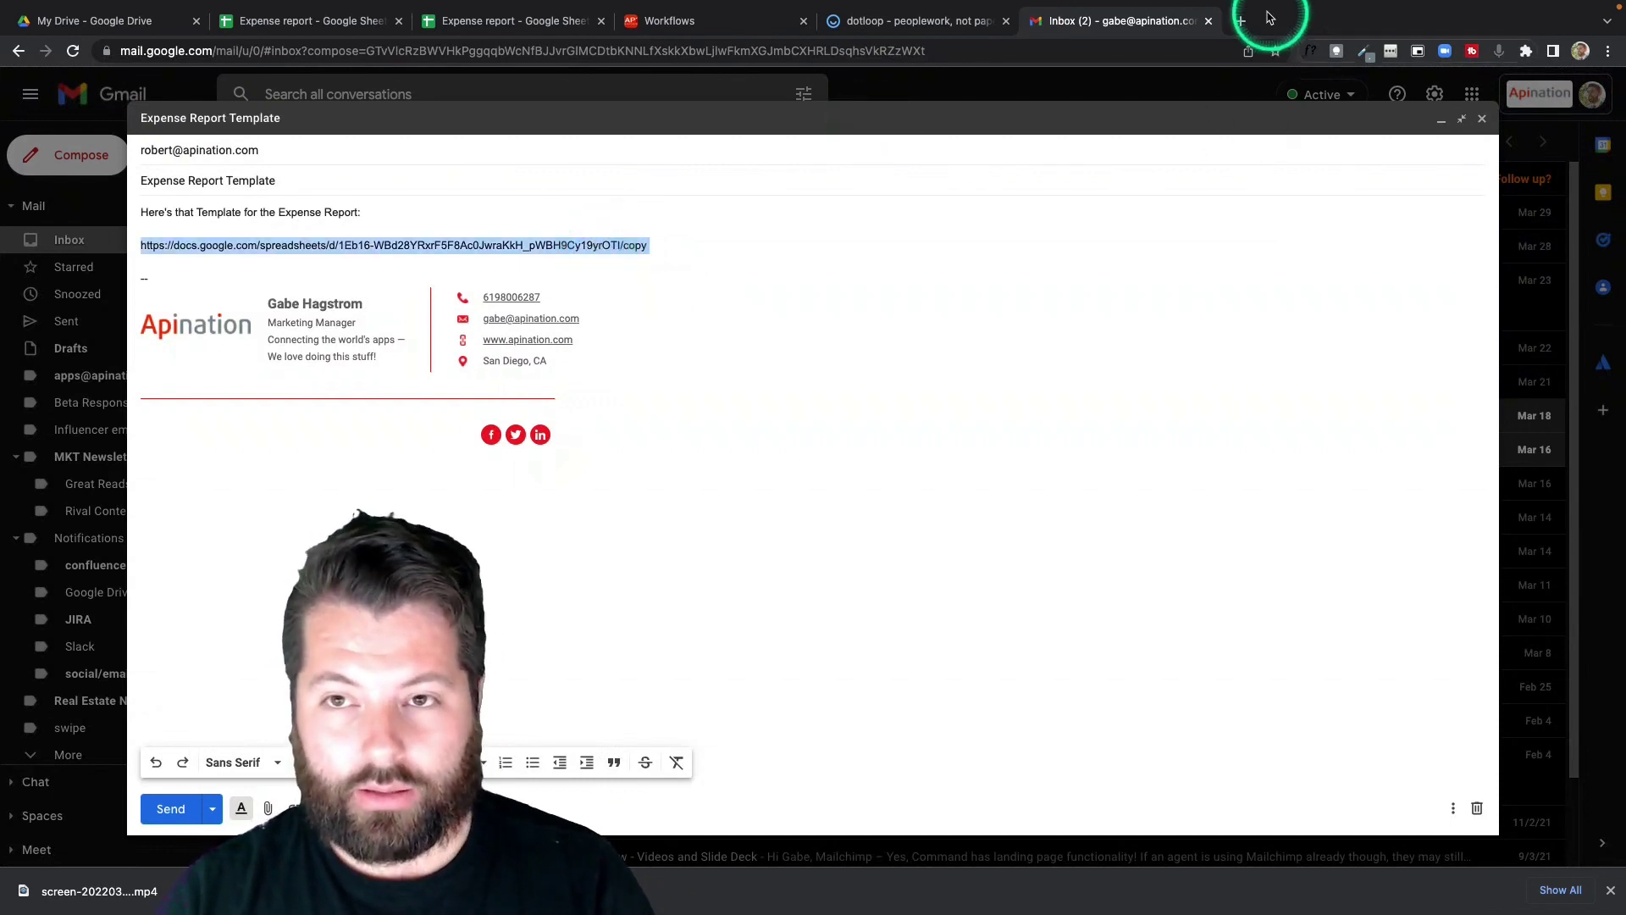
# Load the copy link in a new browser tab to create a Copy of Expense report.
pyautogui.click(1241, 21)
pyautogui.press('super+v')
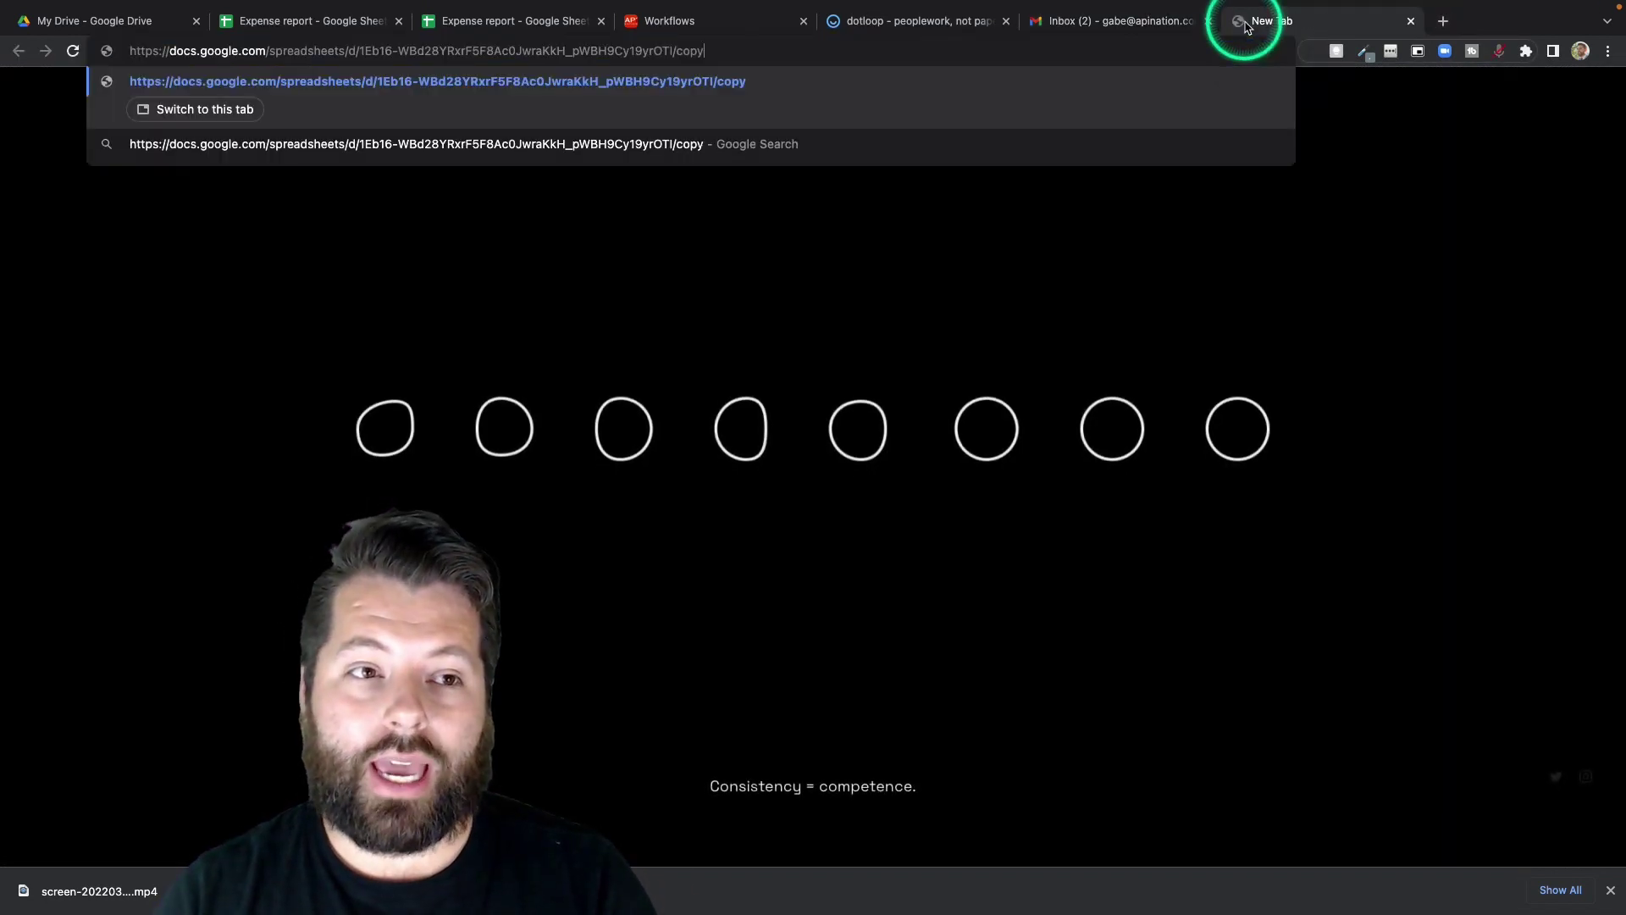
pyautogui.press('Return')
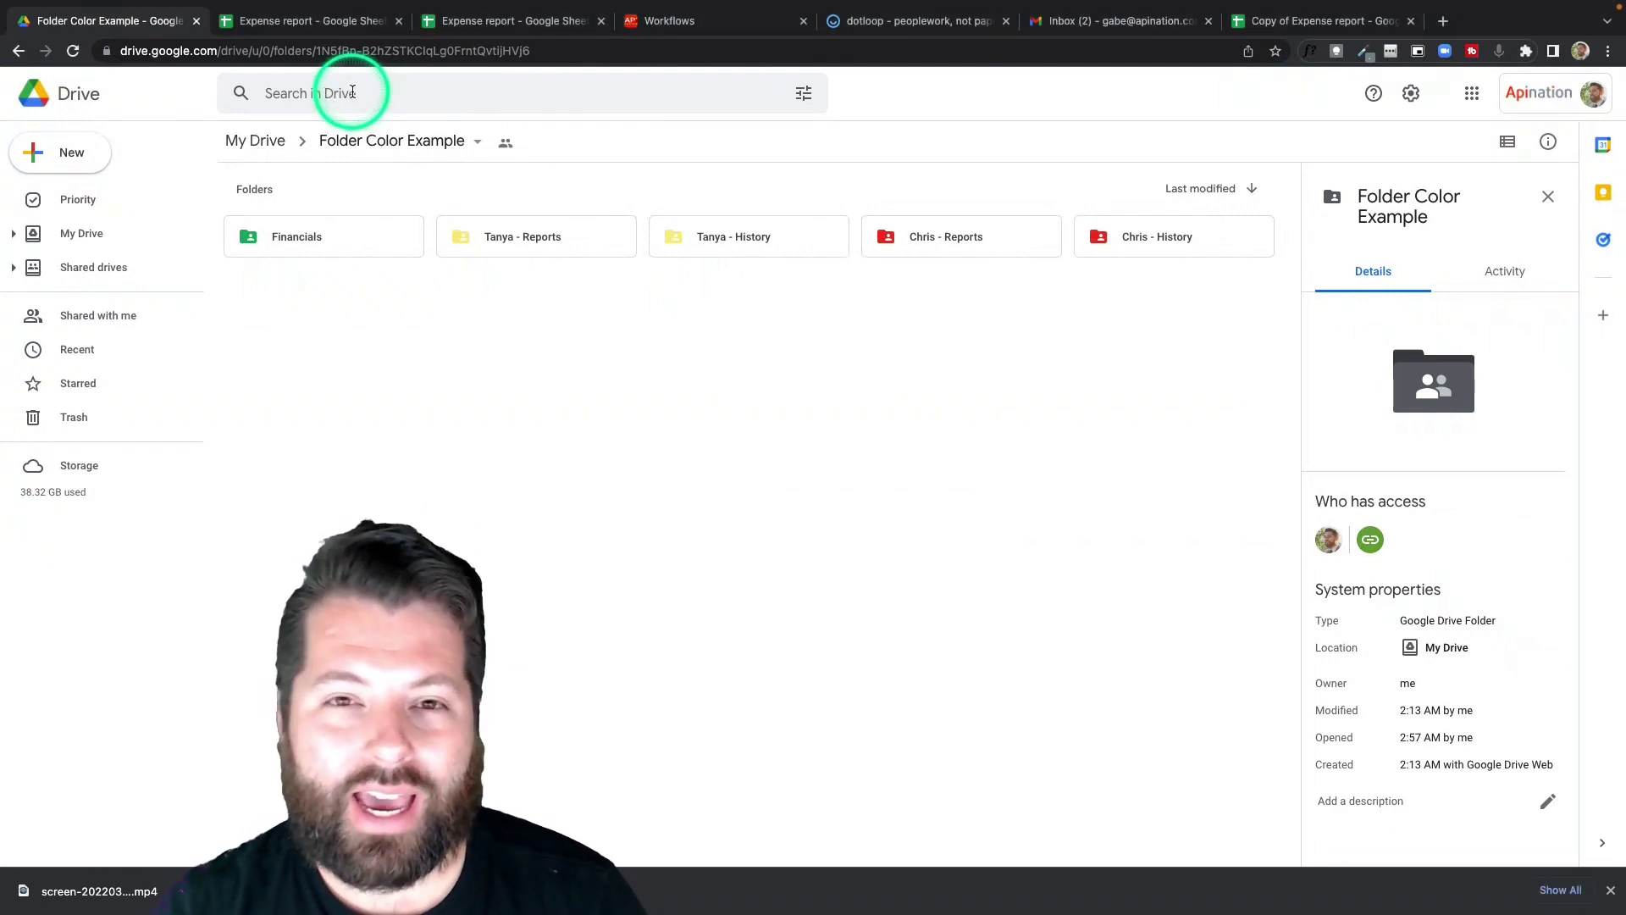
# Search Drive for 'yukon eduaction' and scroll through the matching pdf-test PDF results.
pyautogui.click(353, 91)
pyautogui.write('yu')
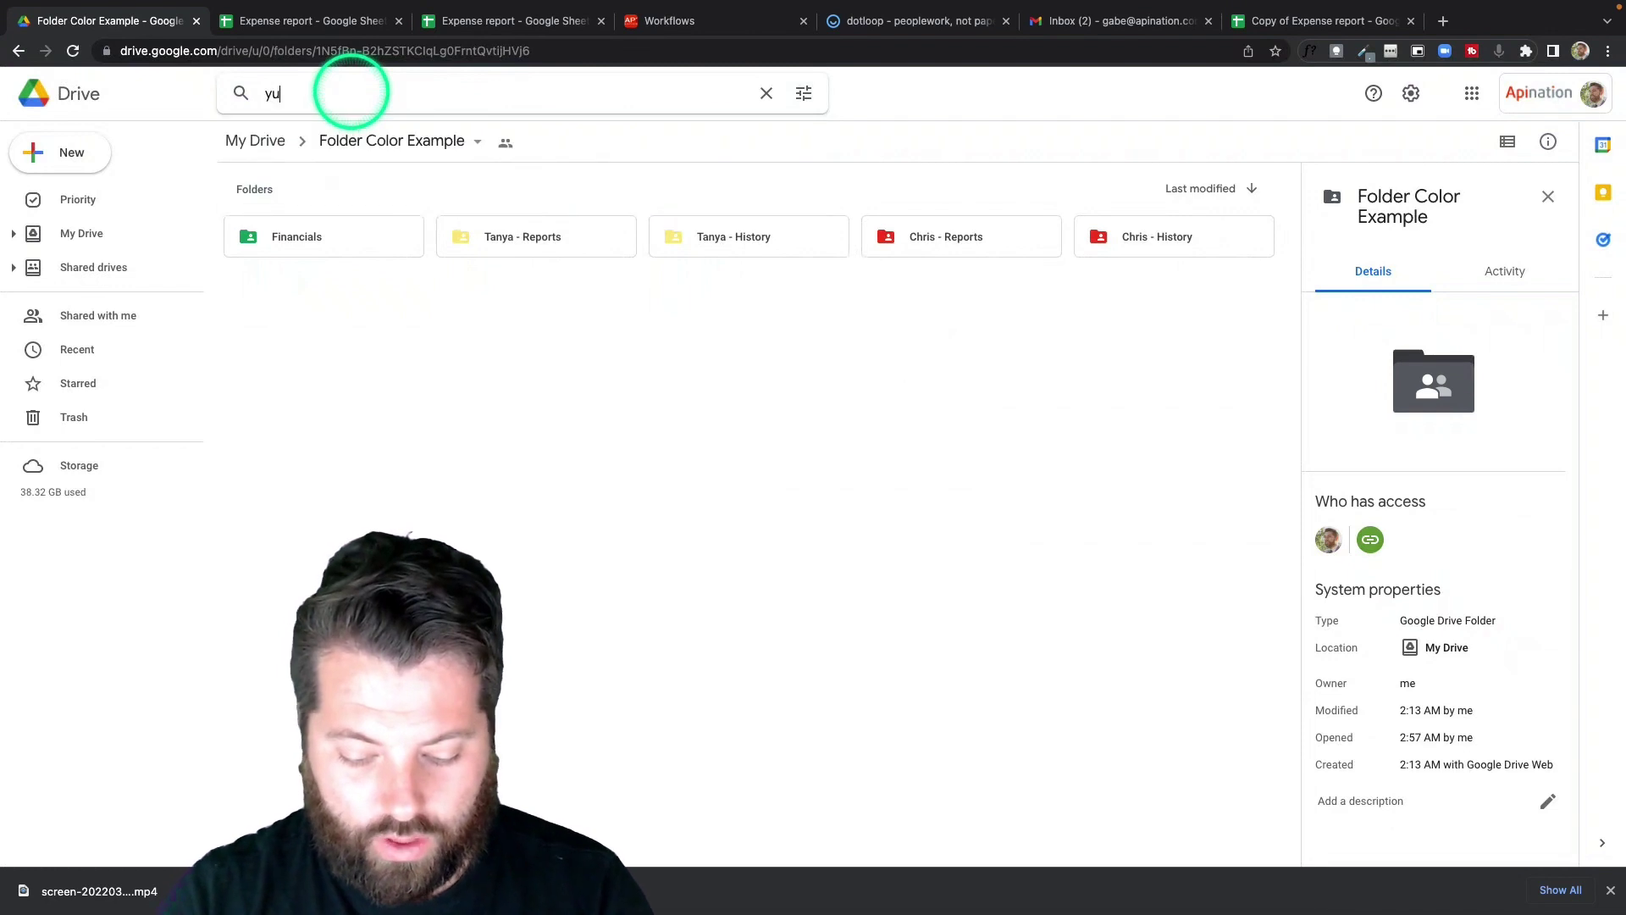
pyautogui.write('kon eduaction')
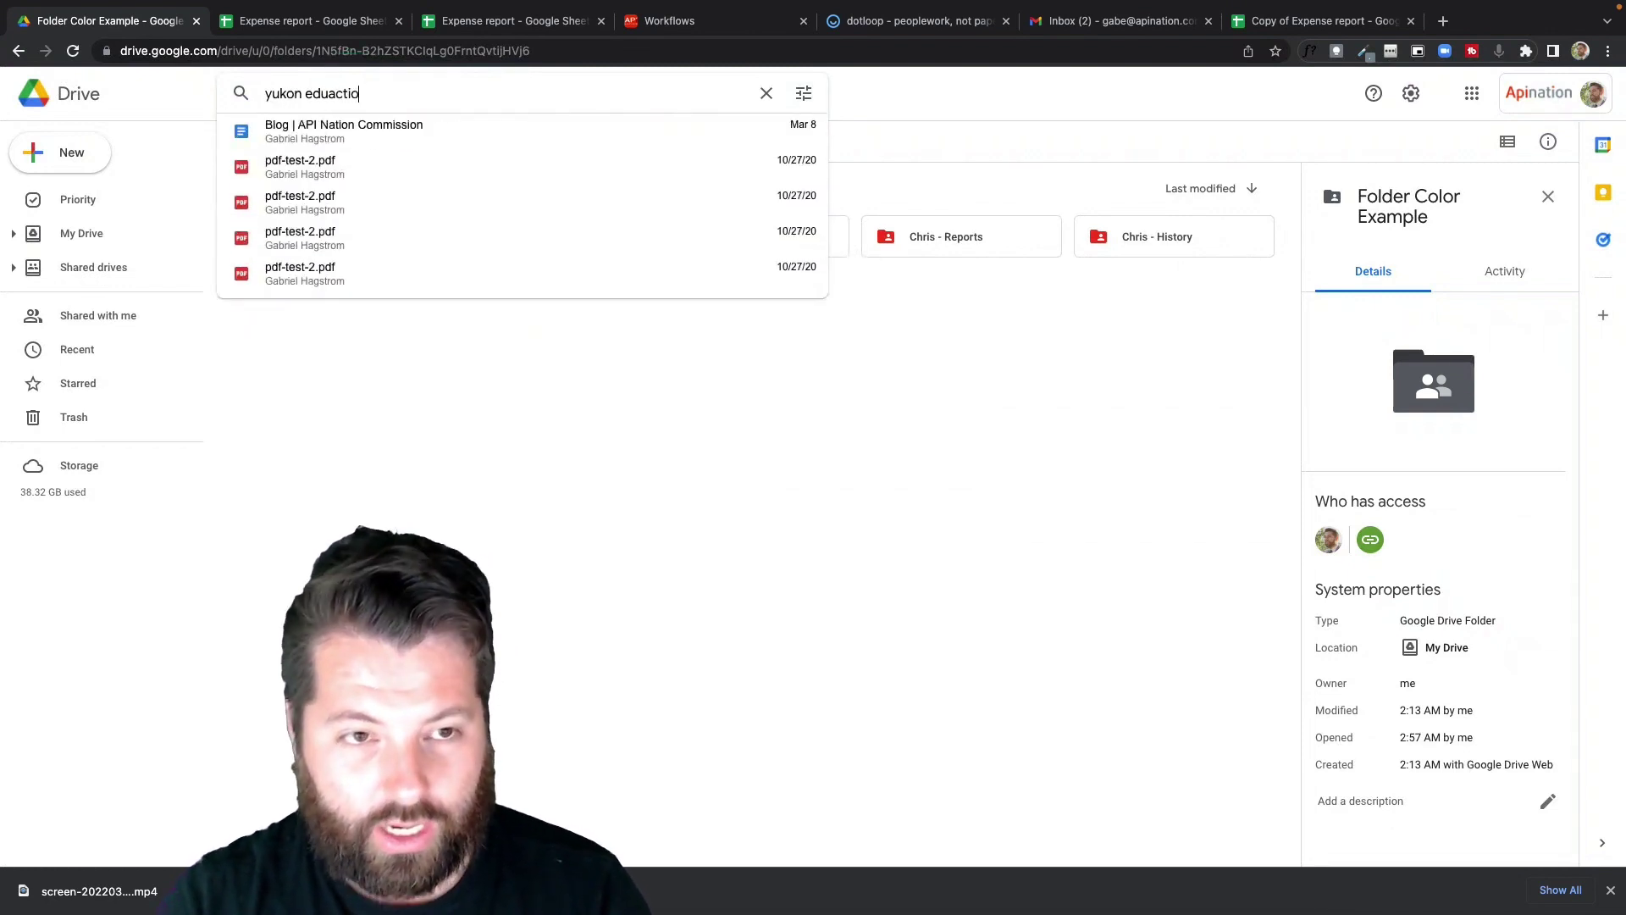
pyautogui.press('Return')
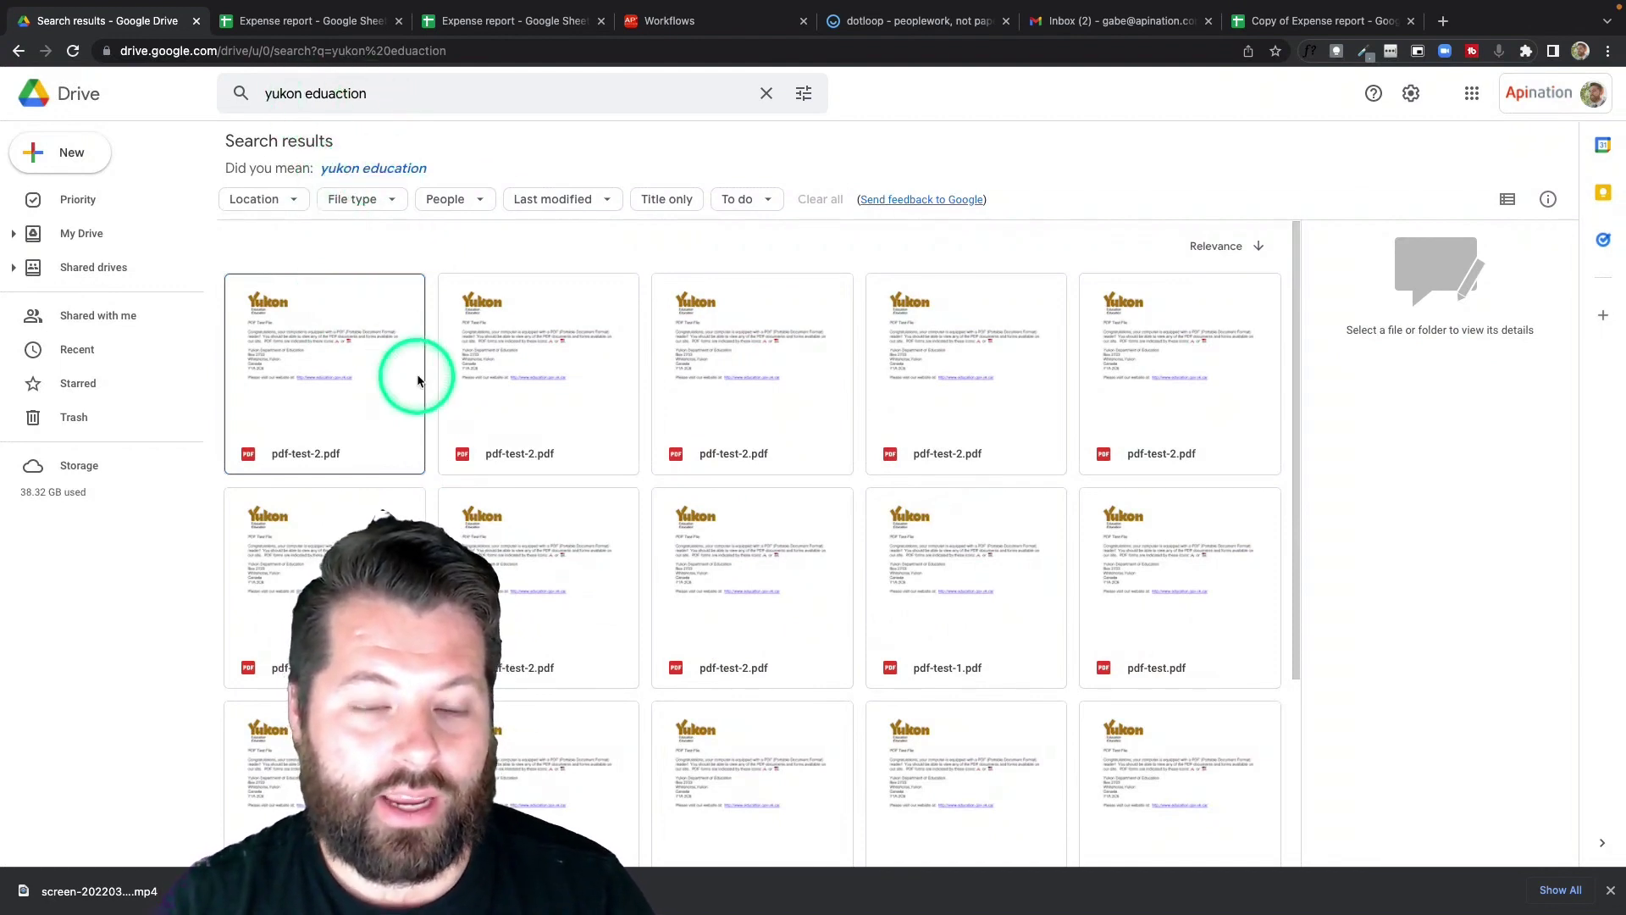
pyautogui.scroll(-1, 321, 325)
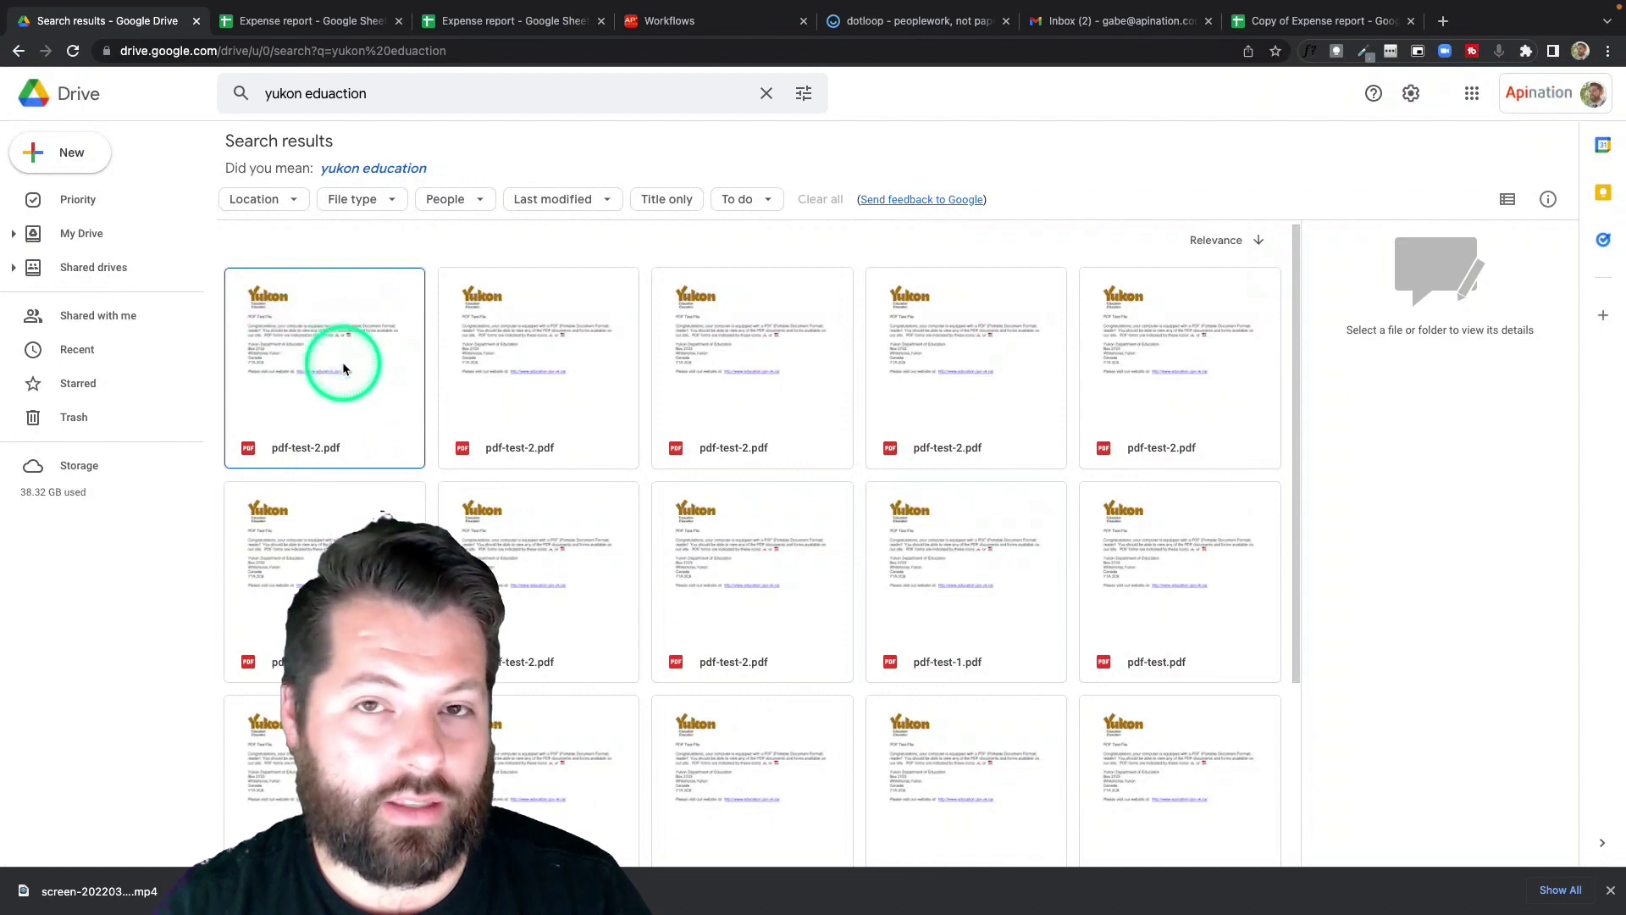
# Replace the search with 'clock' and preview the 03 504 x 377.jpg QuickBooks banner.
pyautogui.click(379, 97)
pyautogui.tripleClick(379, 97)
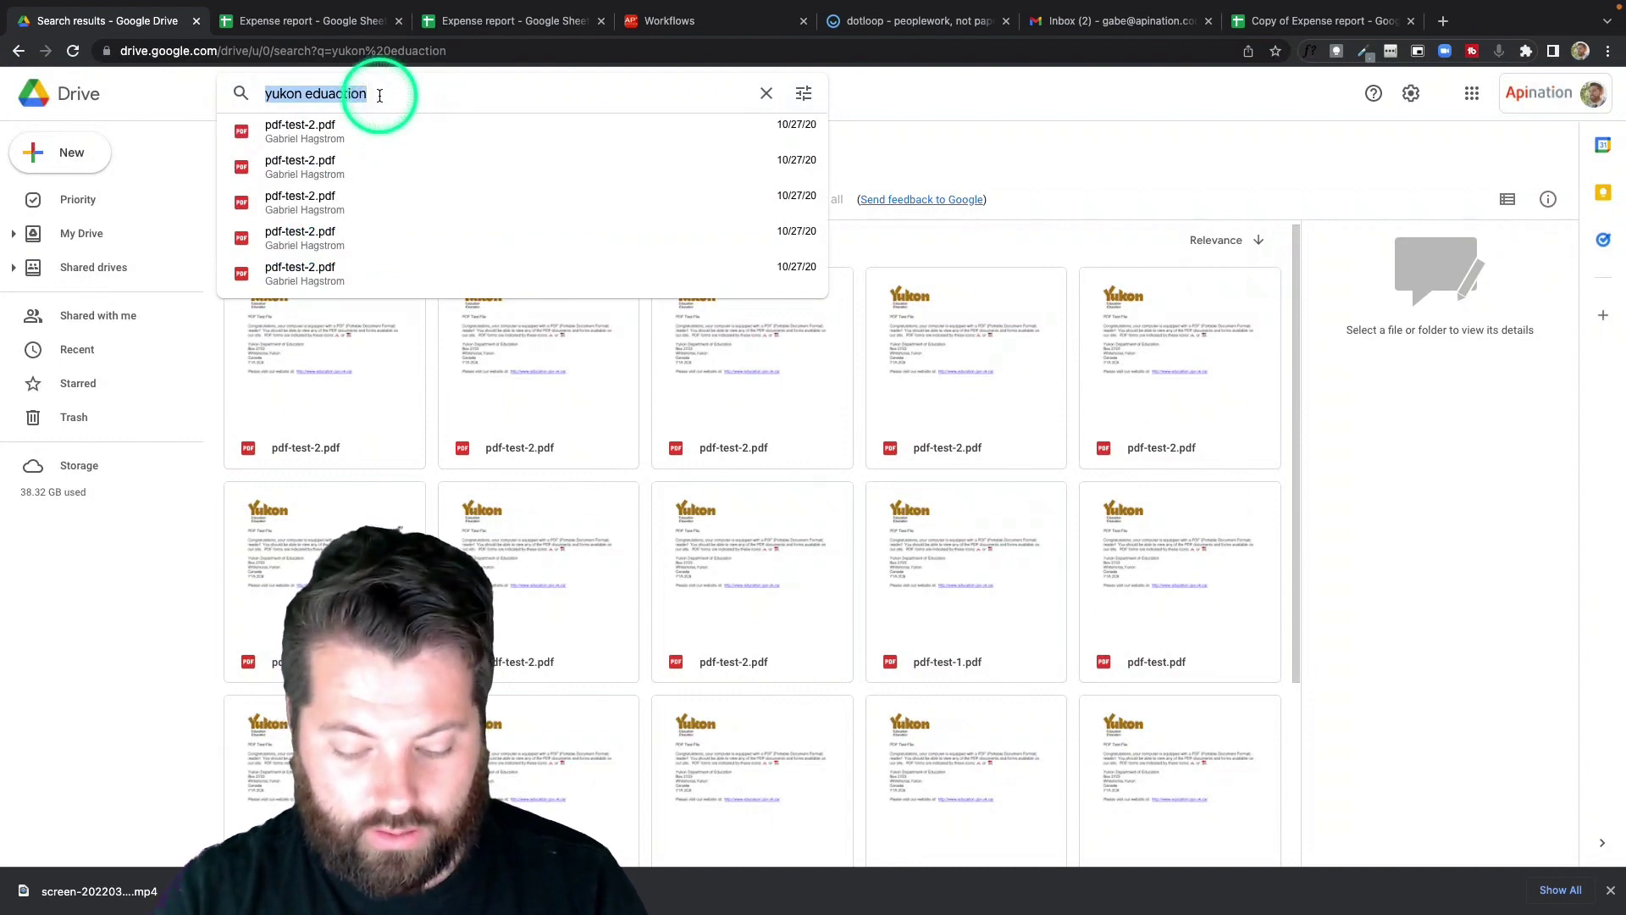
pyautogui.press('Escape')
pyautogui.tripleClick(305, 93)
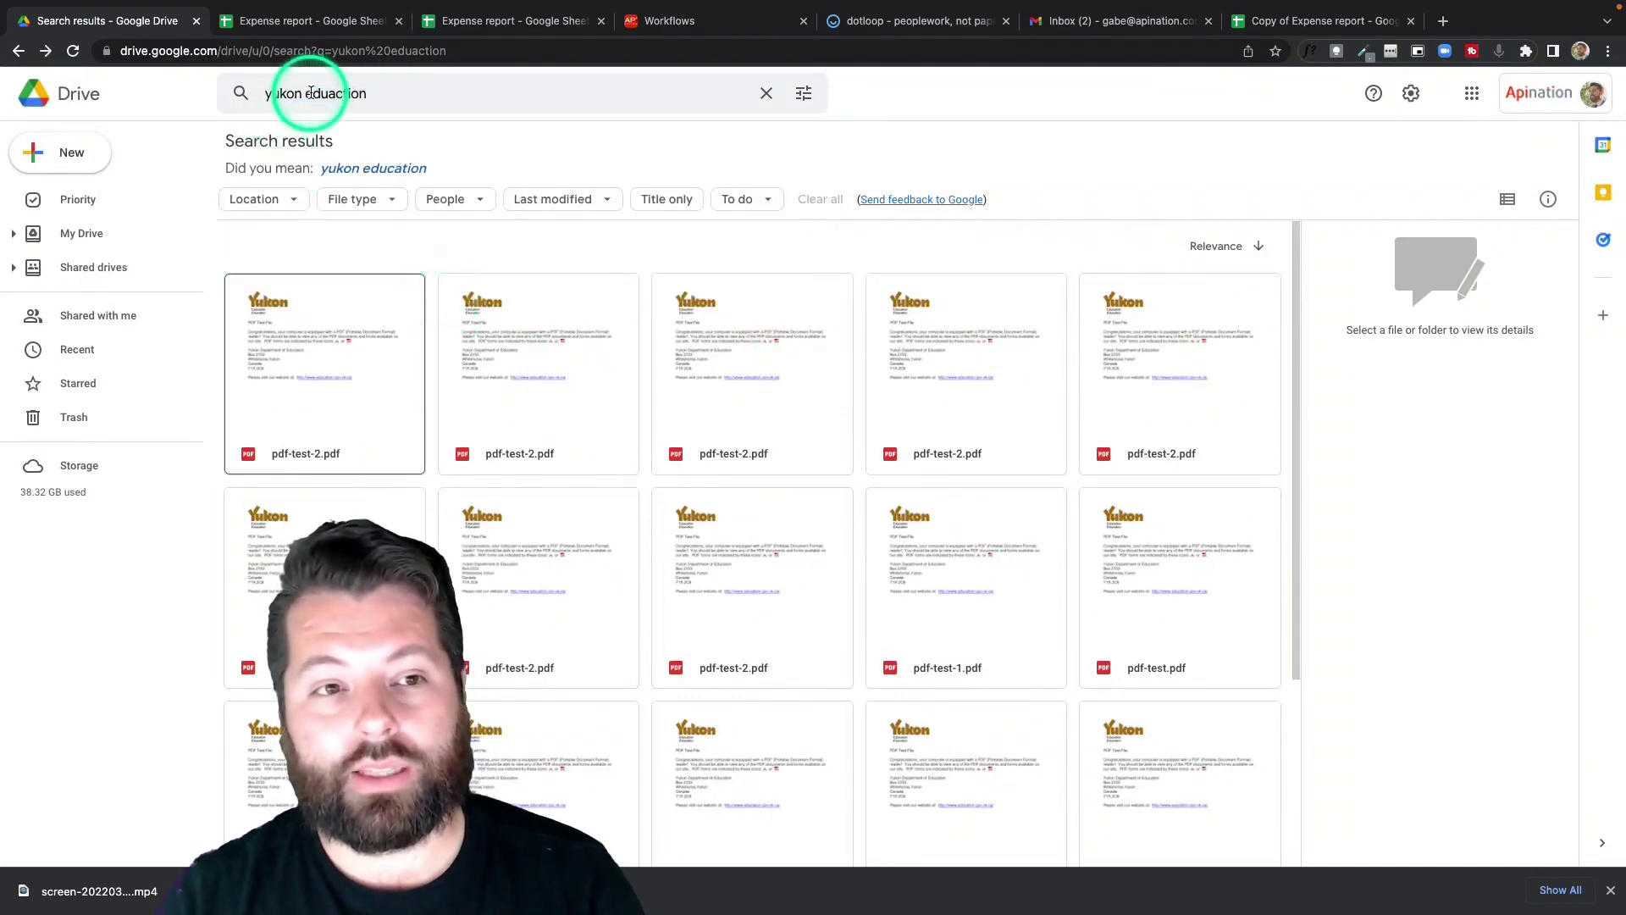
pyautogui.write('clock')
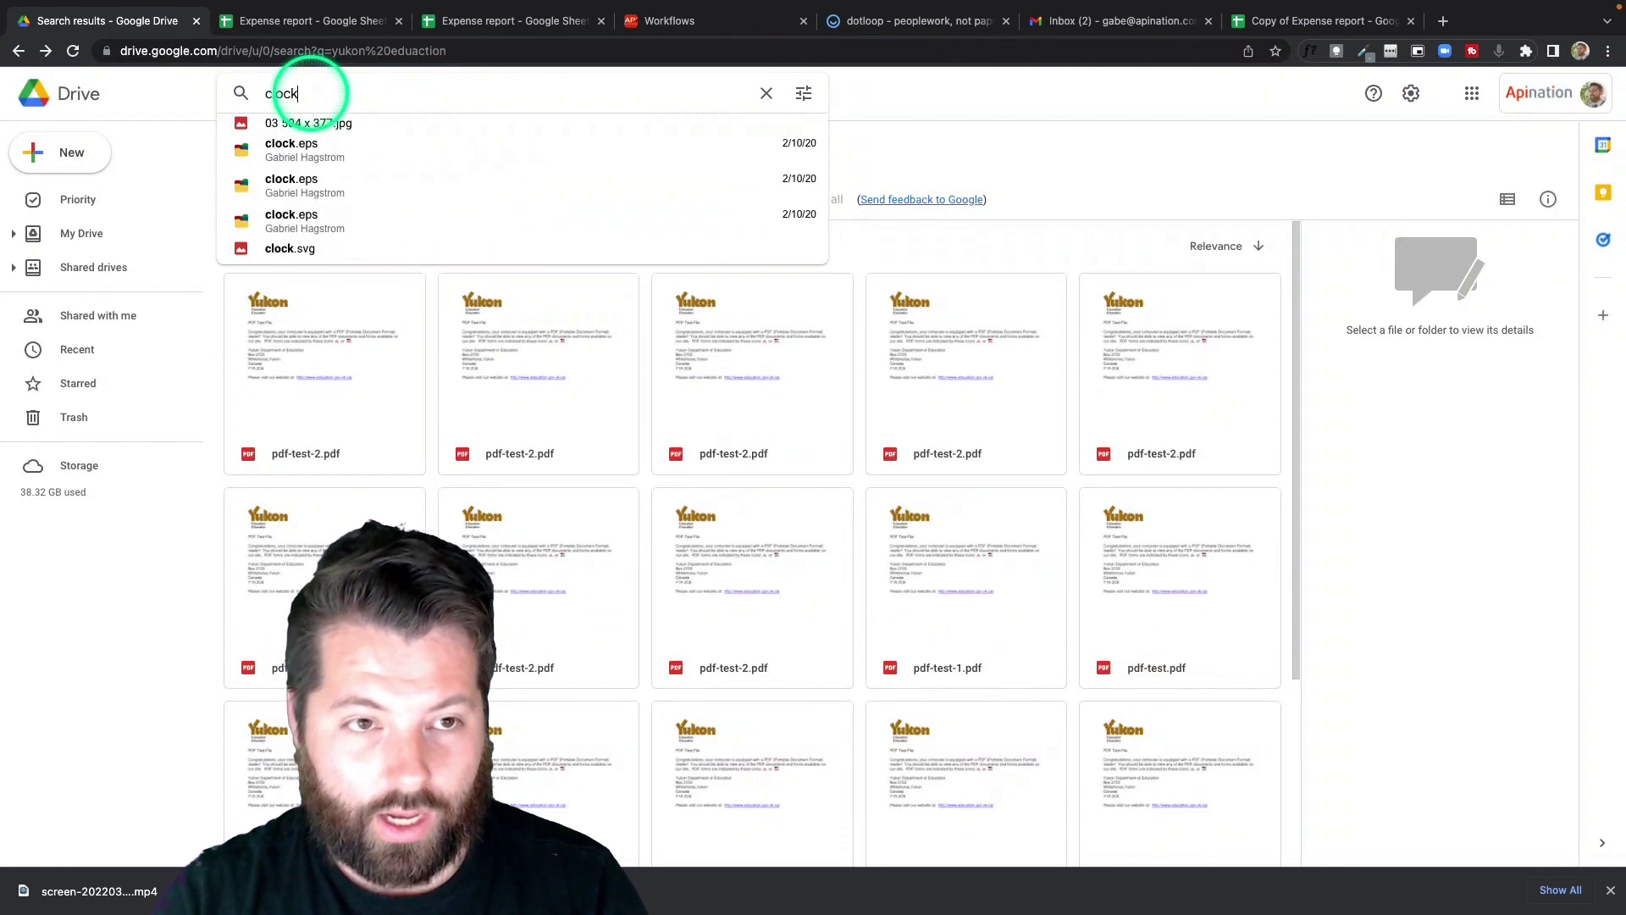
pyautogui.press('Return')
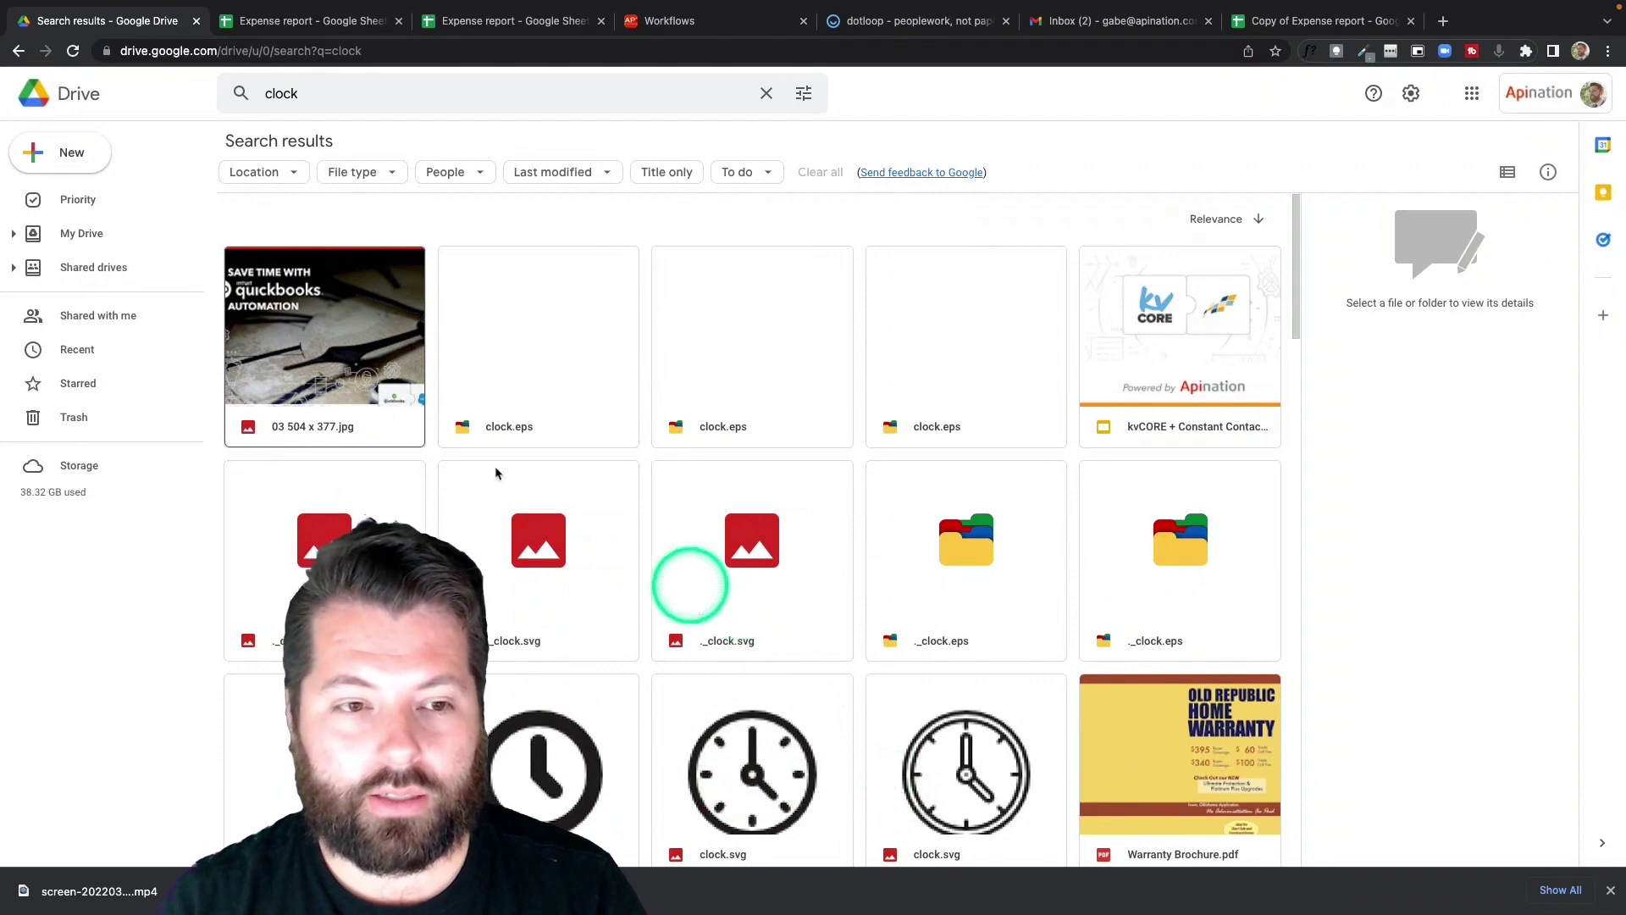
pyautogui.doubleClick(328, 347)
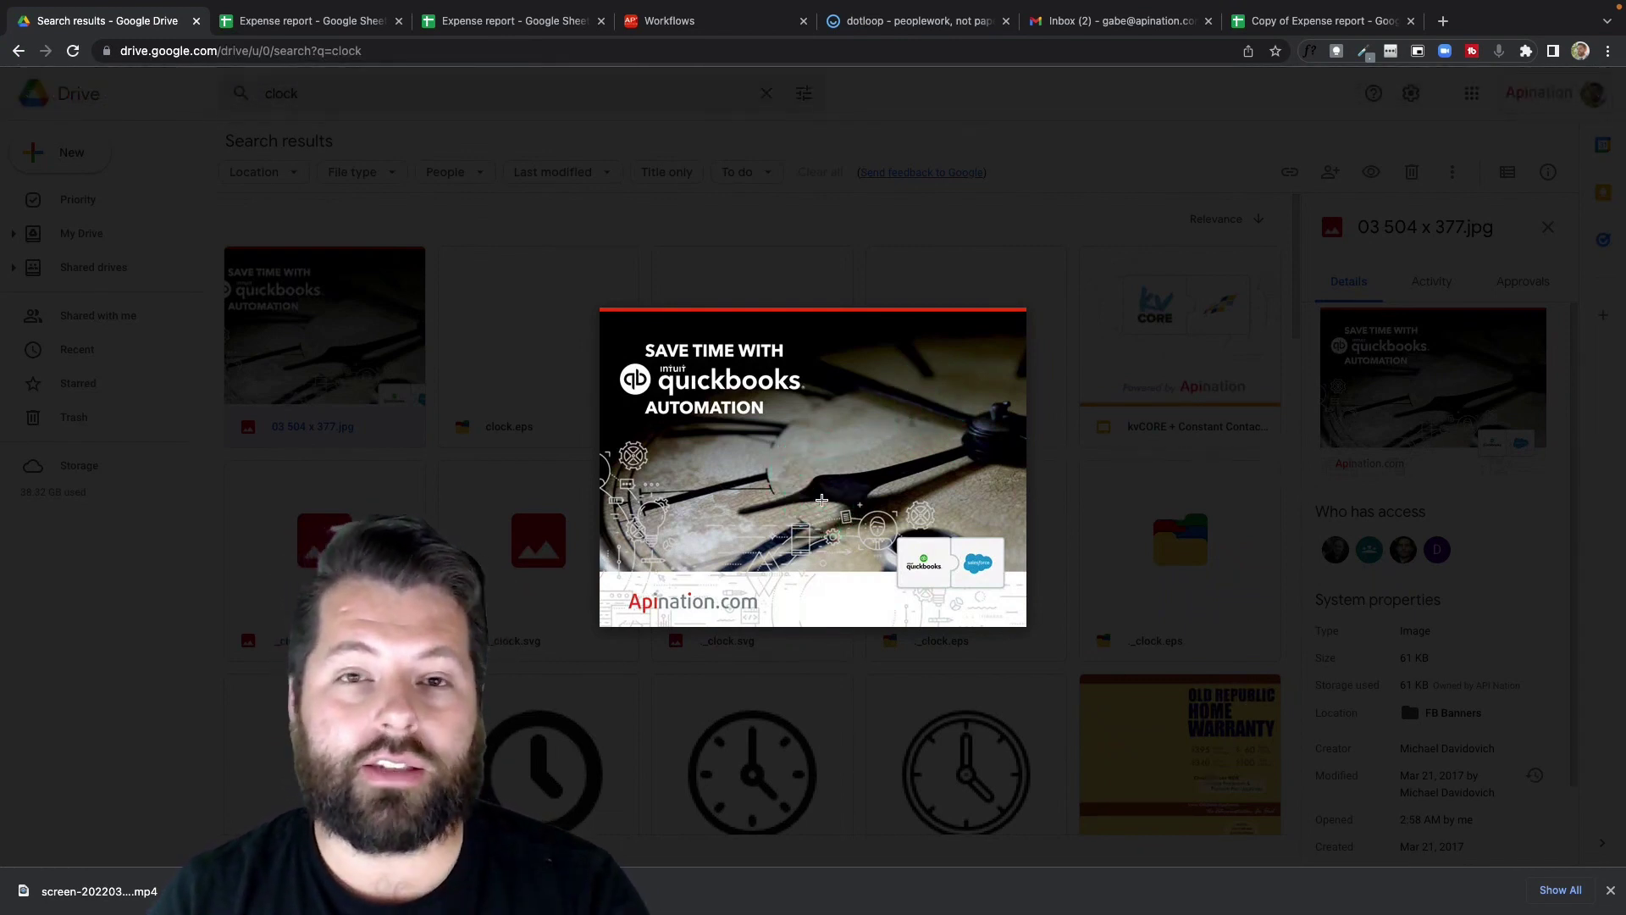
# Close the 03 504 x 377.jpg preview to return to the clock results.
pyautogui.click(801, 229)
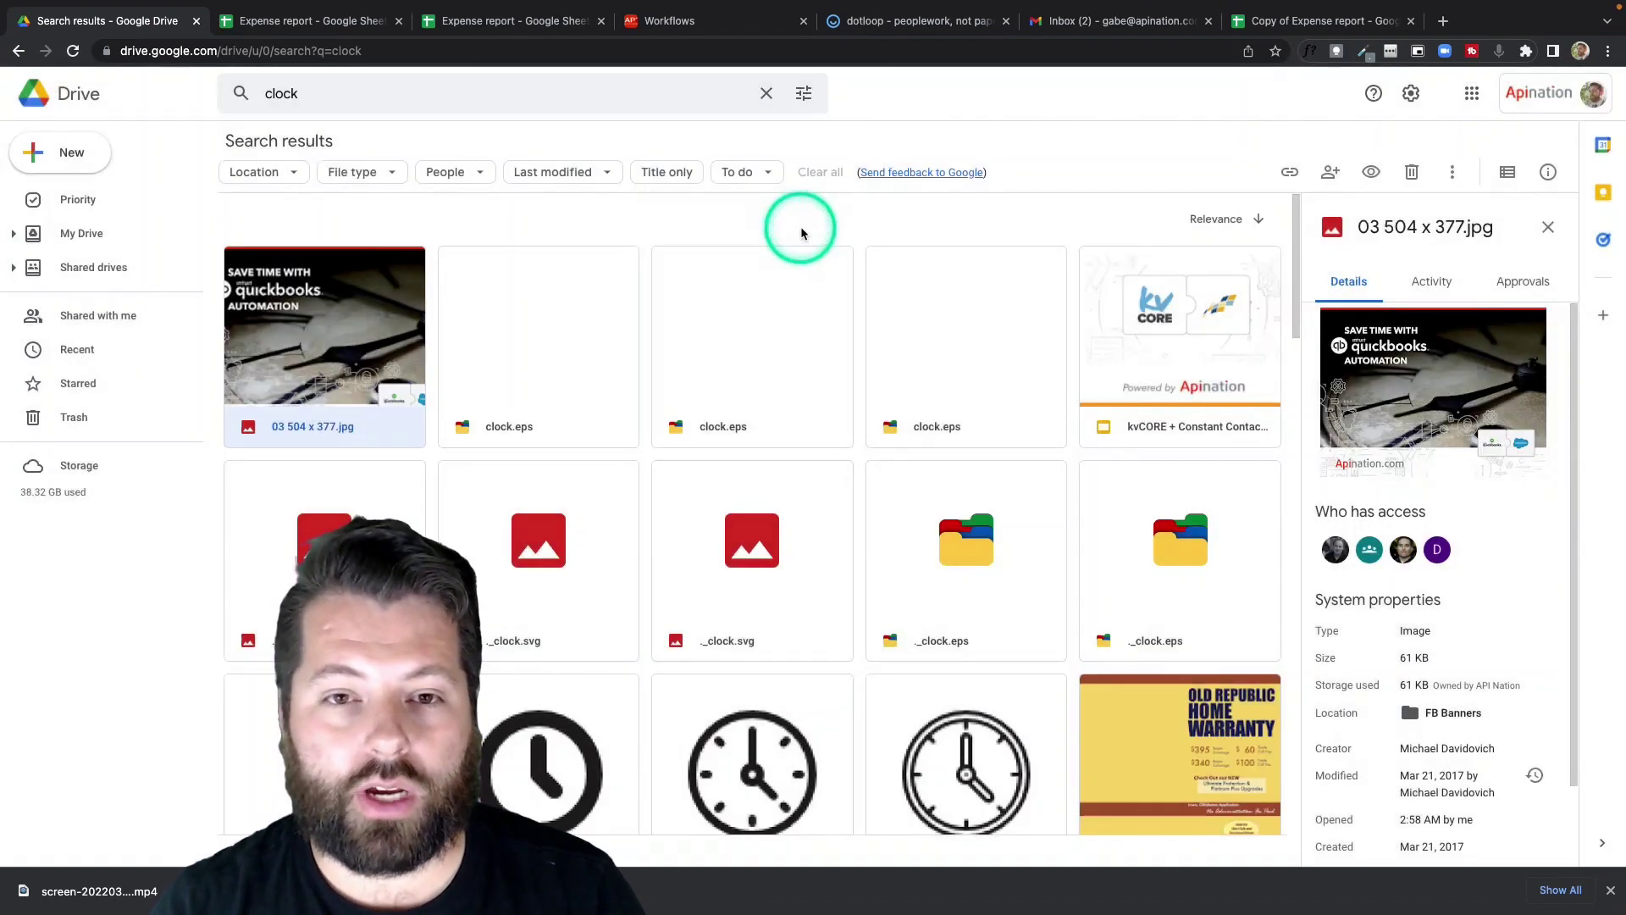